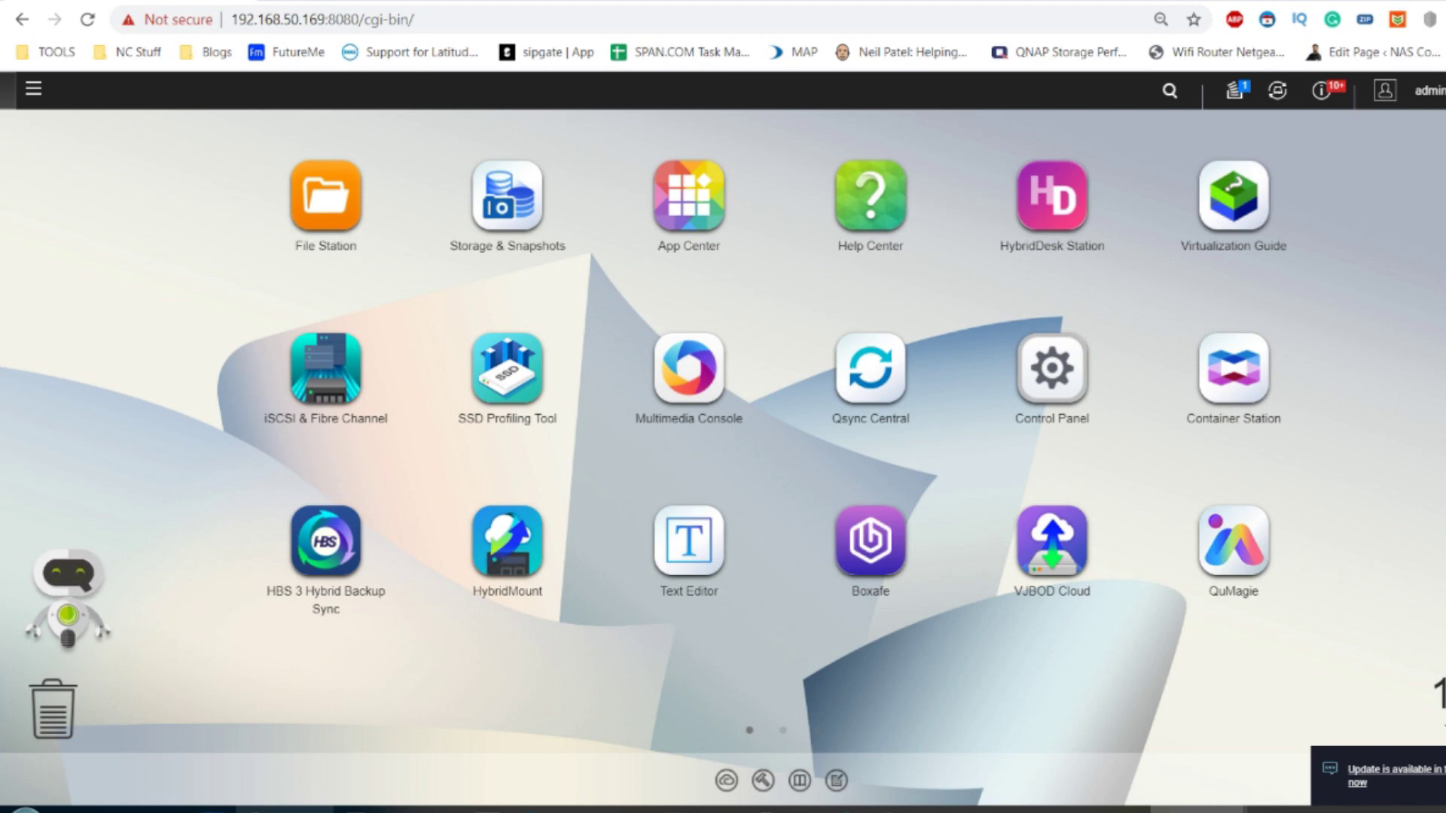
- Search for 'kodi matrix' in a new tab, skim the results, then return to the NAS desktop
{"action": "key", "text": "ctrl+t"}
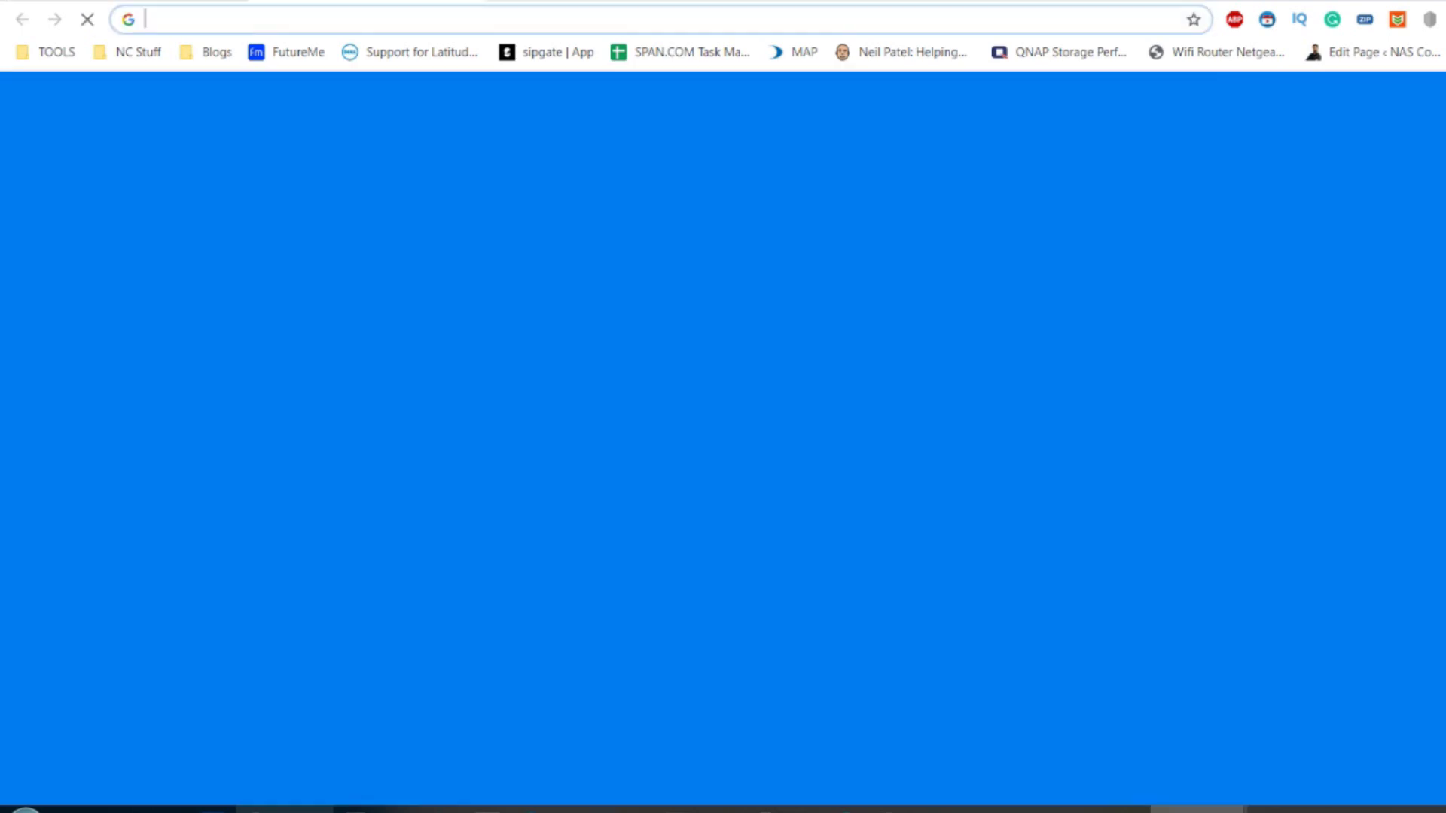
{"action": "type", "text": "kodi matrix"}
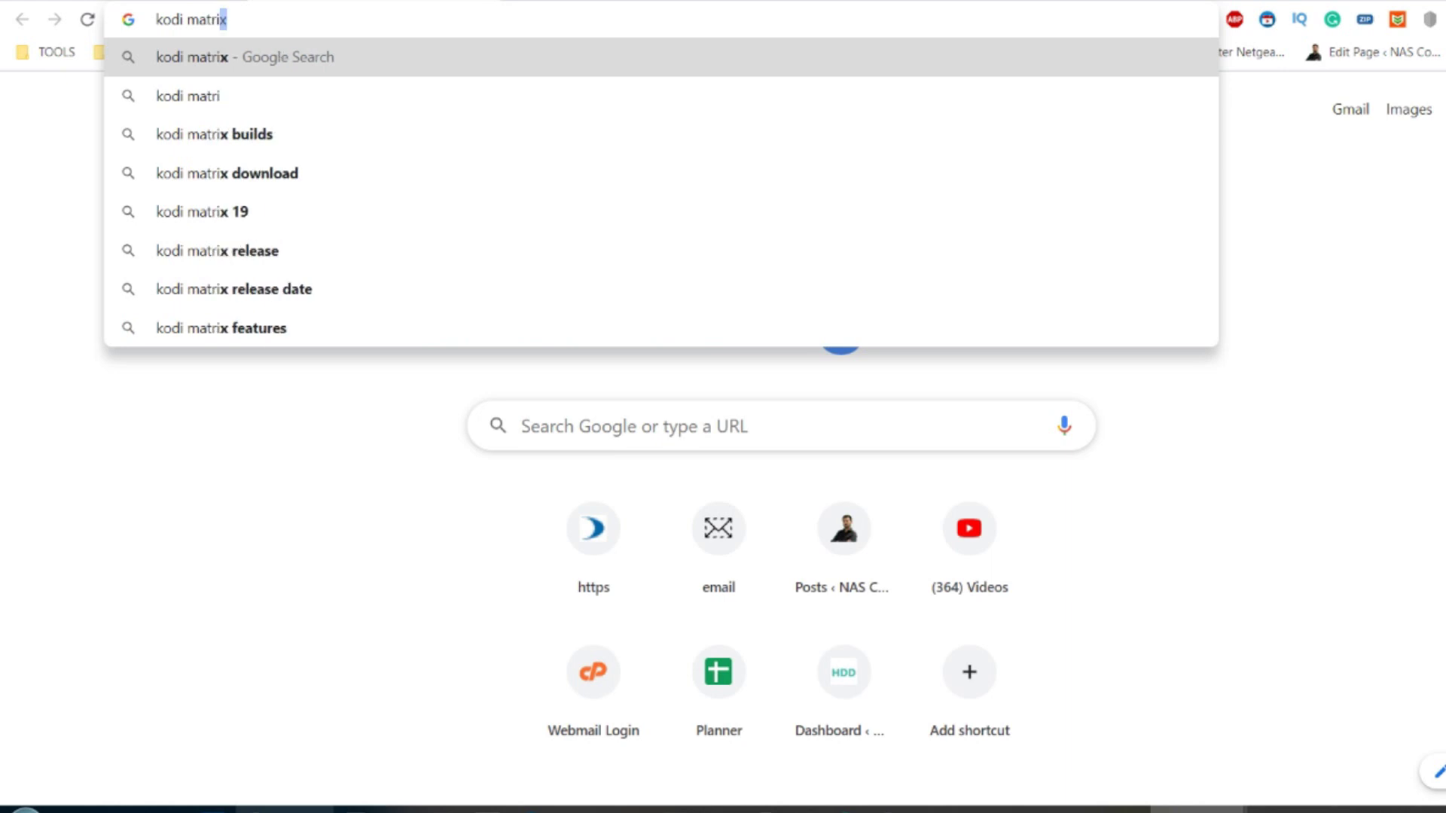
{"action": "key", "text": "Return"}
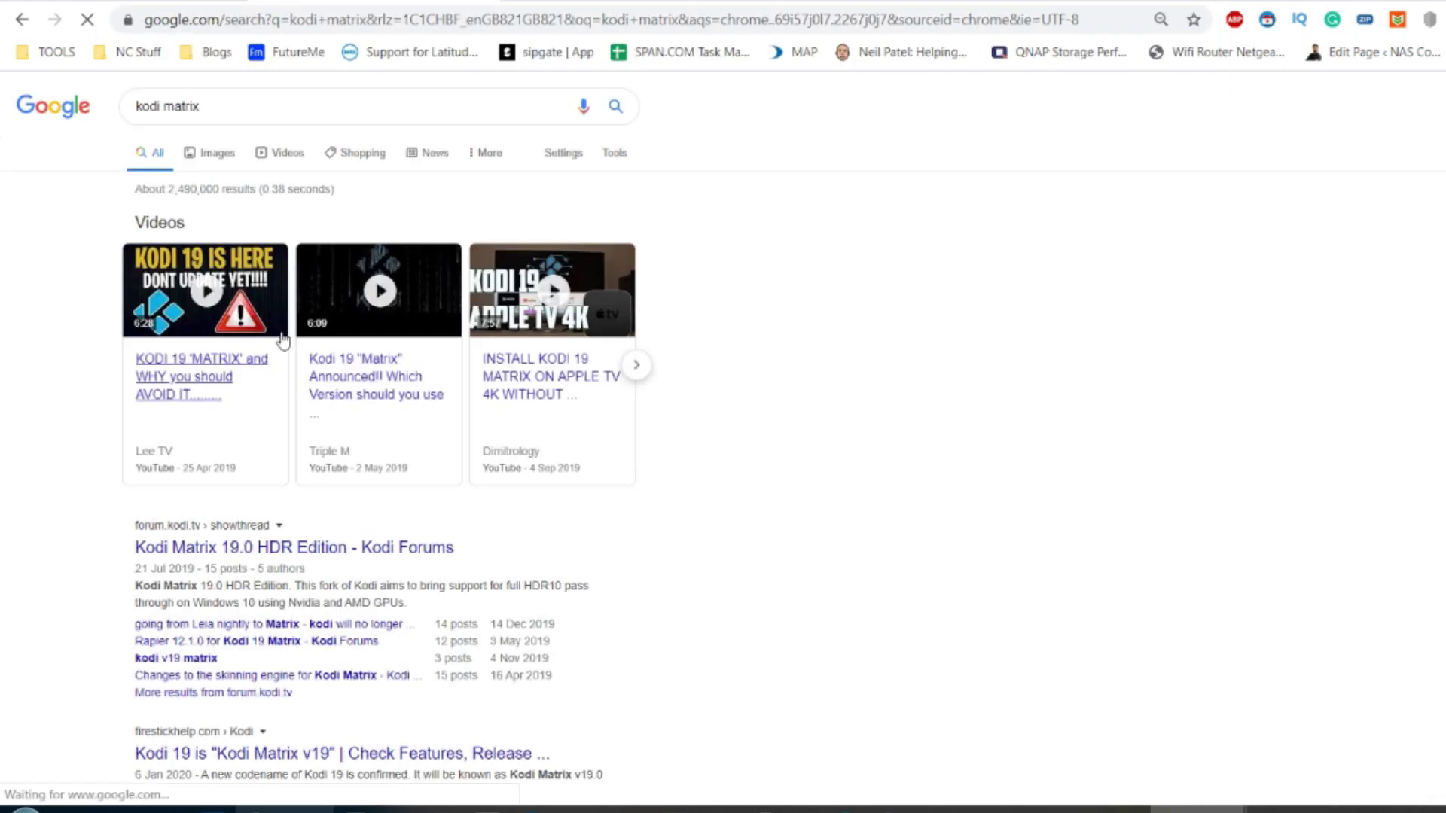
{"action": "scroll", "coordinate": [260, 555], "scroll_direction": "down", "scroll_amount": 4}
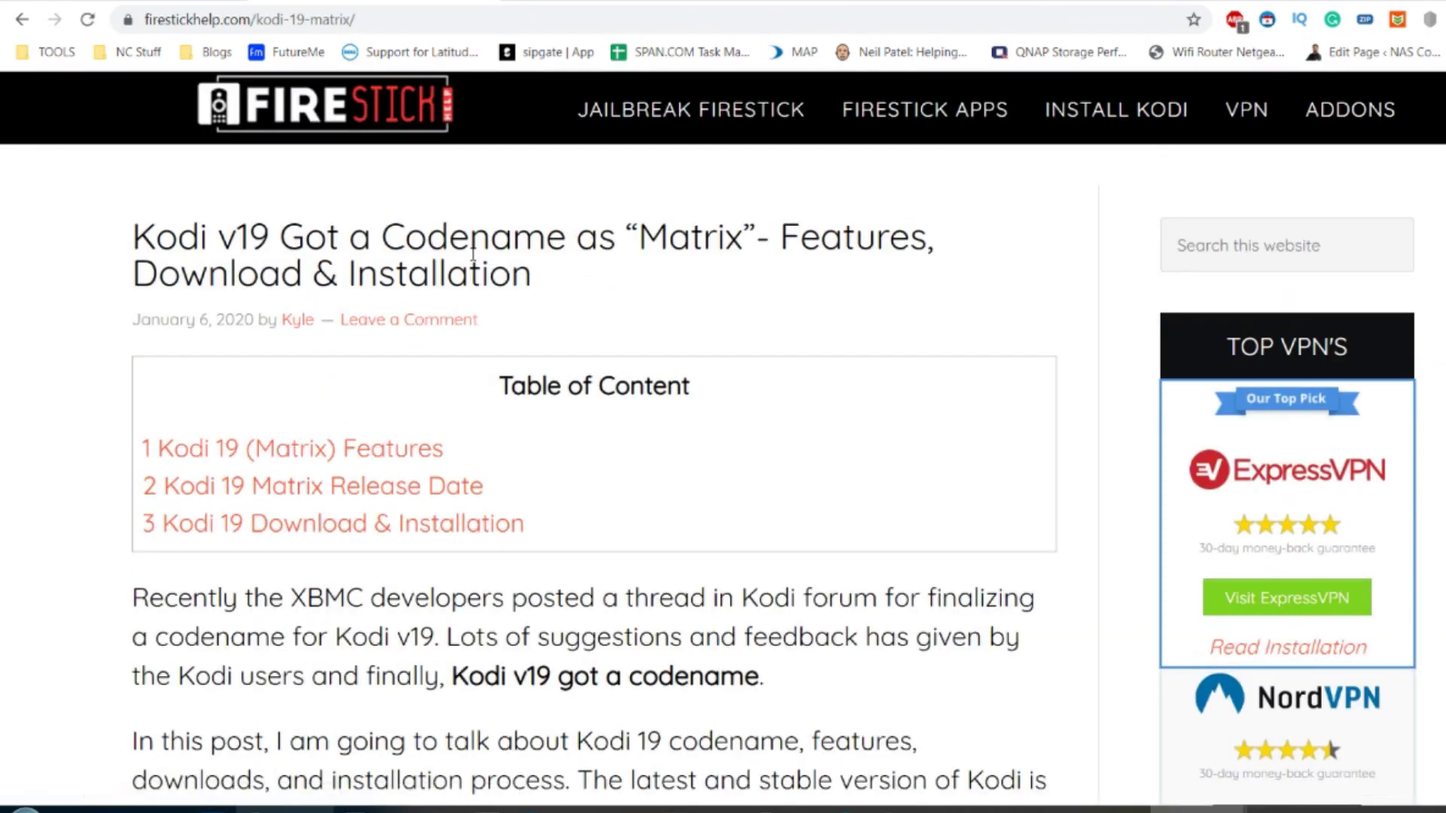
{"action": "scroll", "coordinate": [640, 253], "scroll_direction": "down", "scroll_amount": 4}
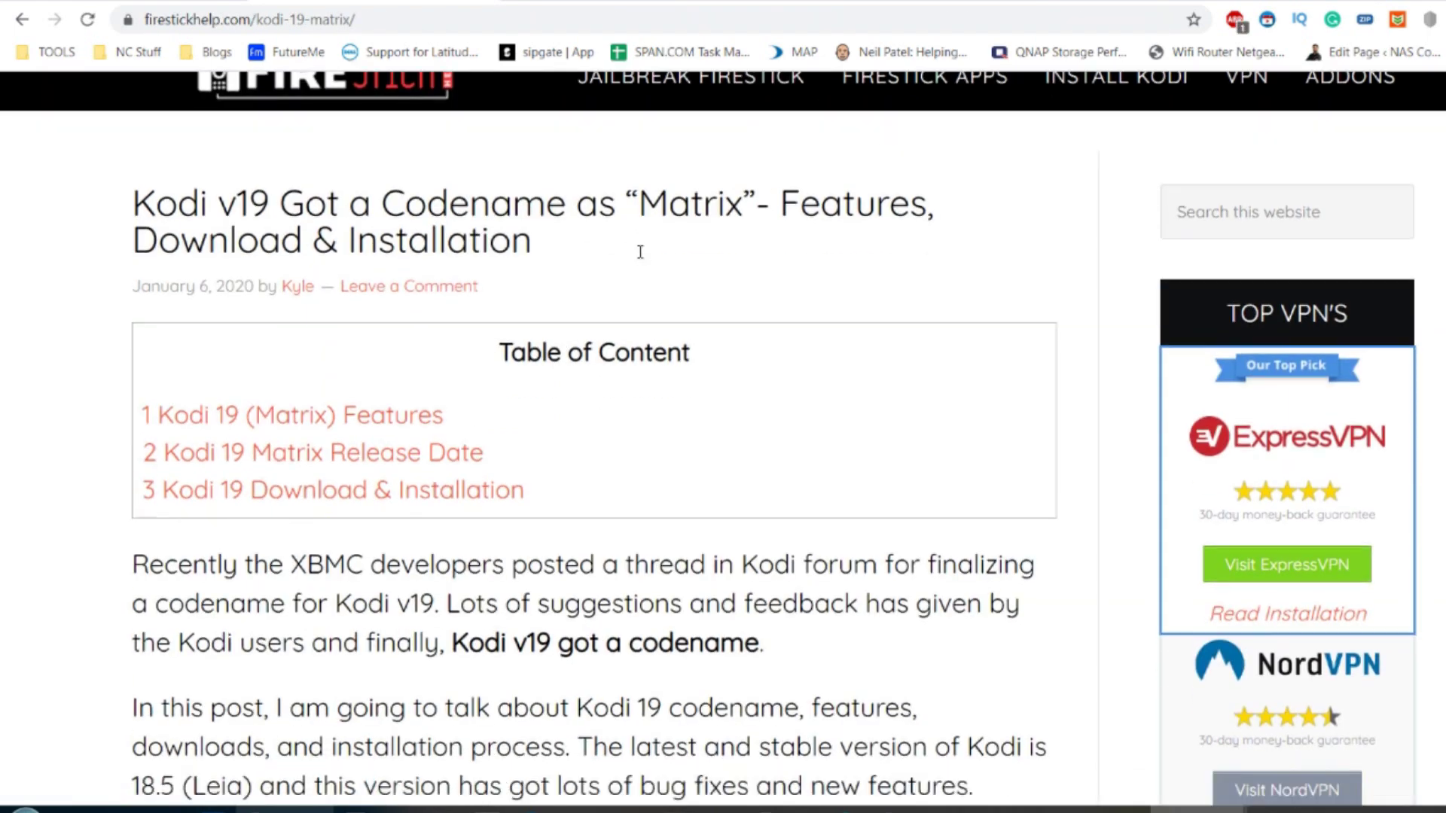
{"action": "scroll", "coordinate": [640, 252], "scroll_direction": "up", "scroll_amount": 4}
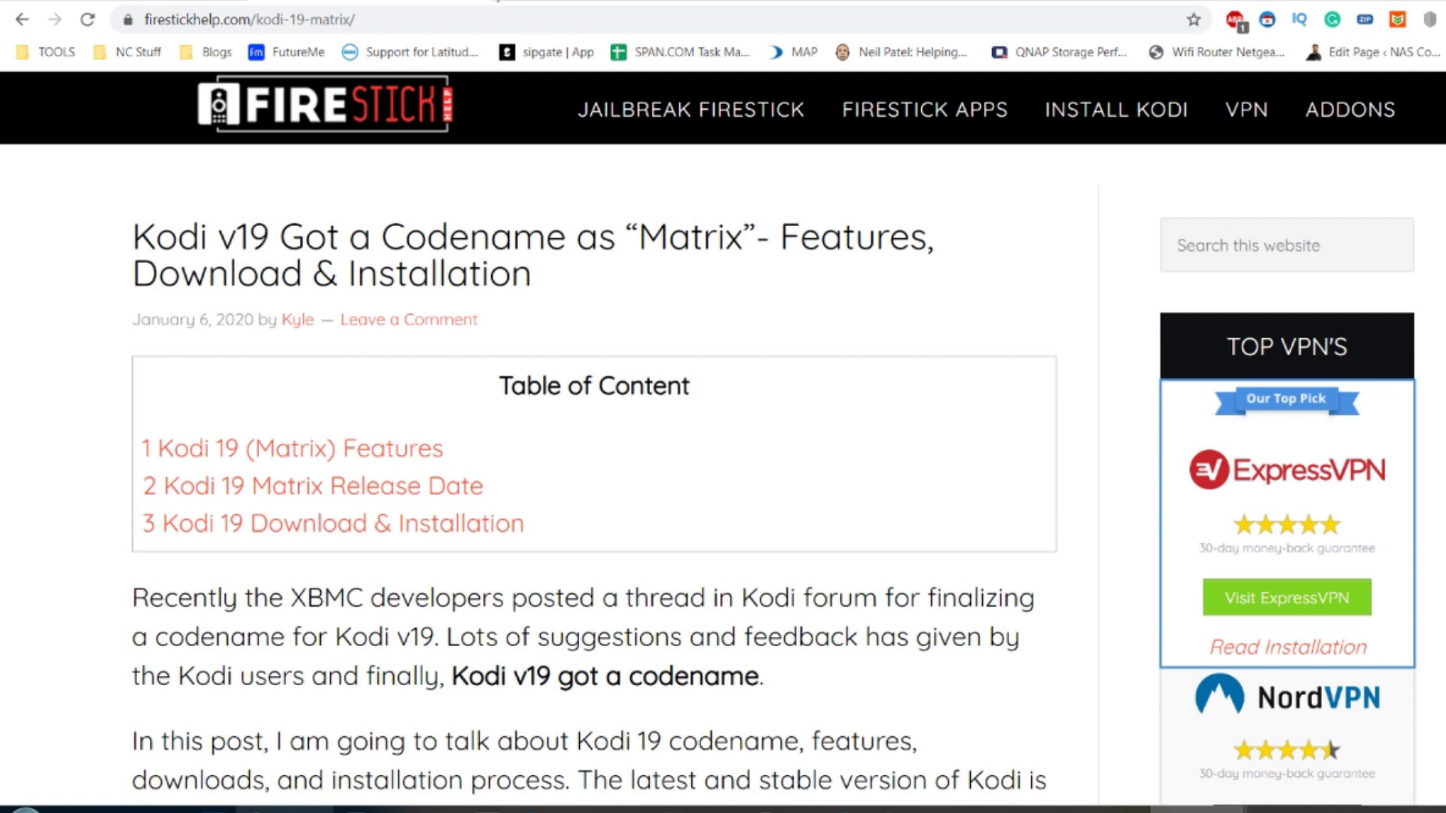
{"action": "left_click", "coordinate": [497, 1]}
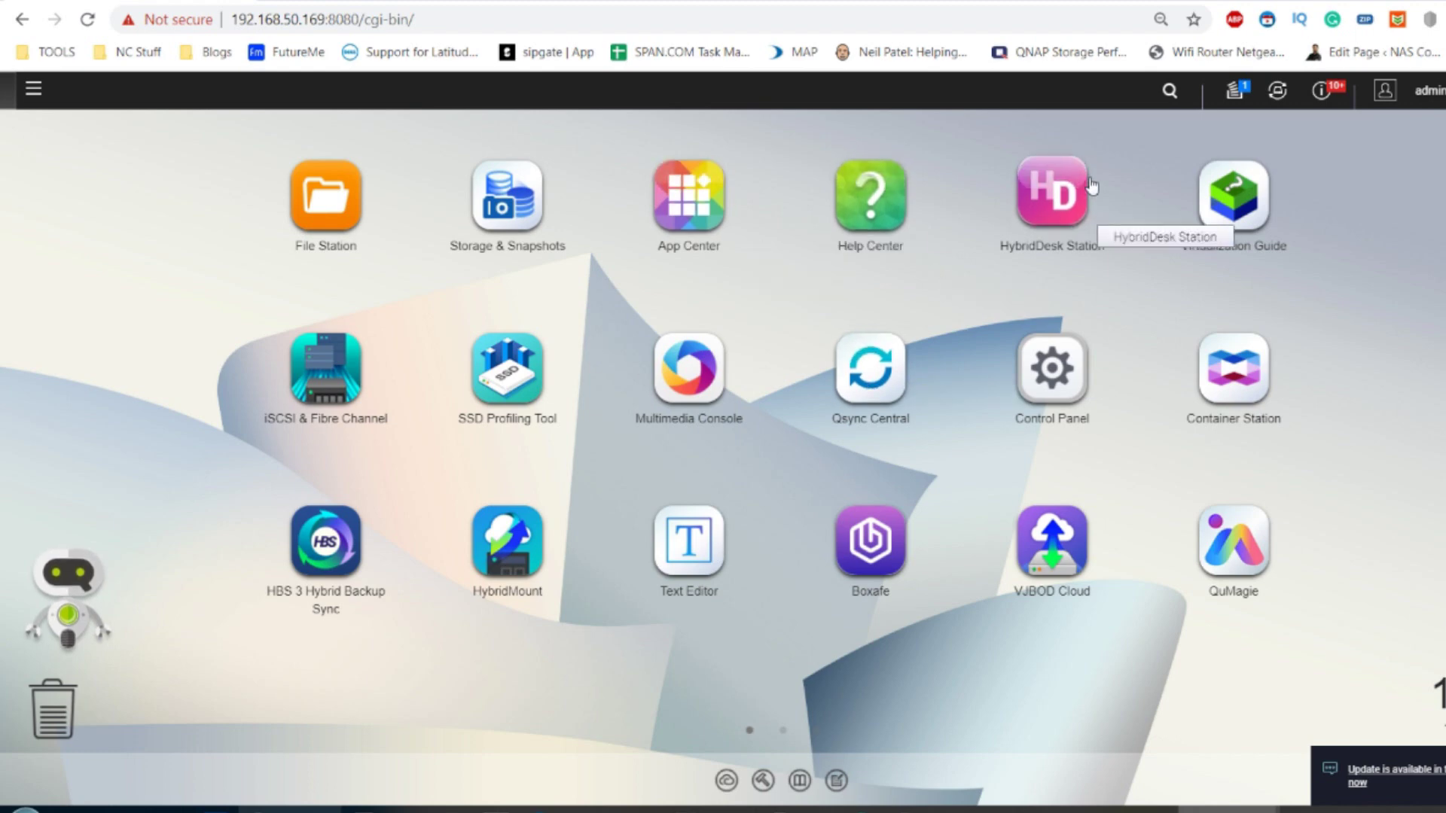
{"action": "left_click", "coordinate": [1053, 192]}
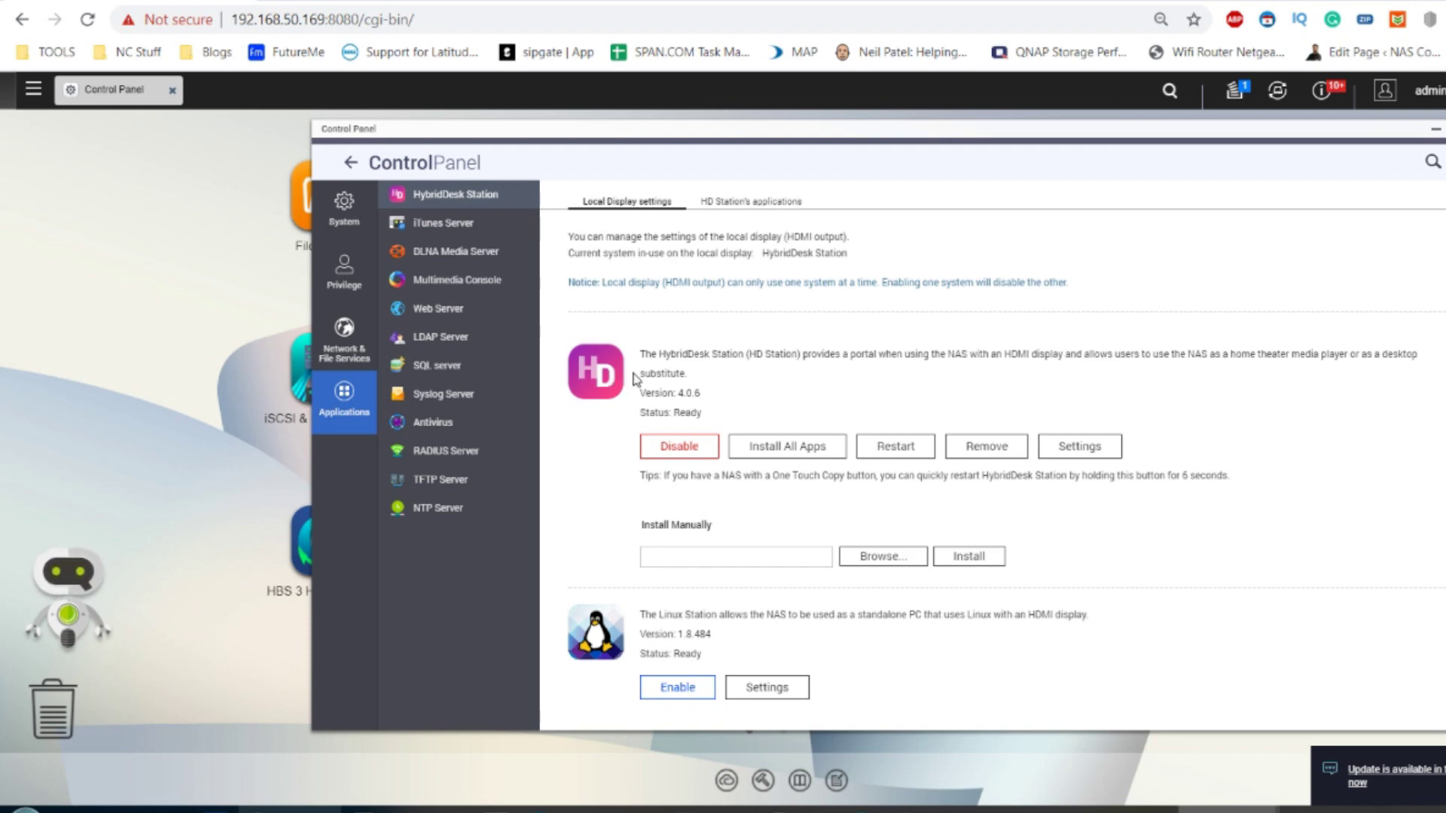
{"action": "left_click", "coordinate": [1081, 447]}
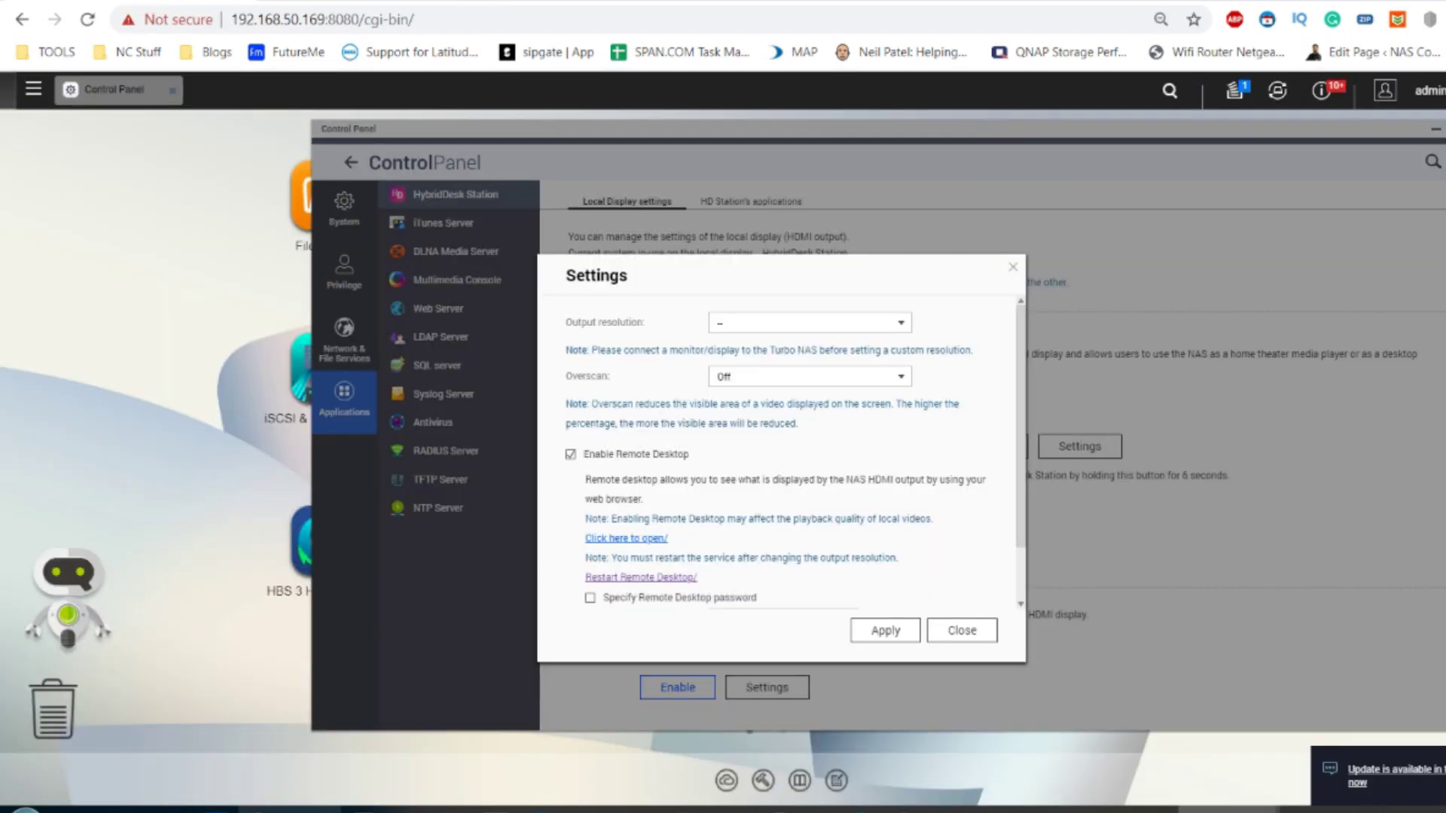
{"action": "left_click", "coordinate": [1009, 268]}
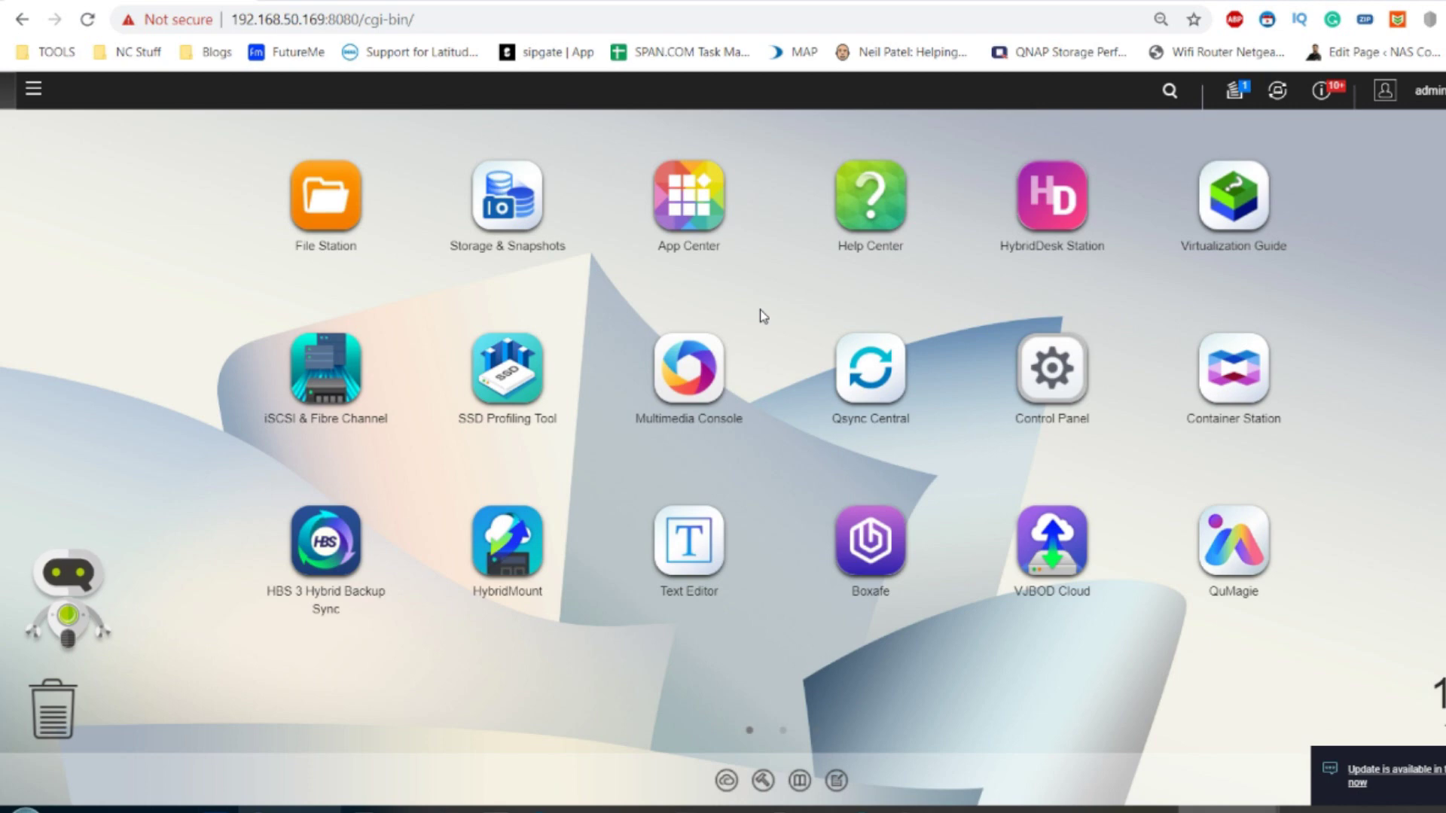
{"action": "left_click", "coordinate": [676, 188]}
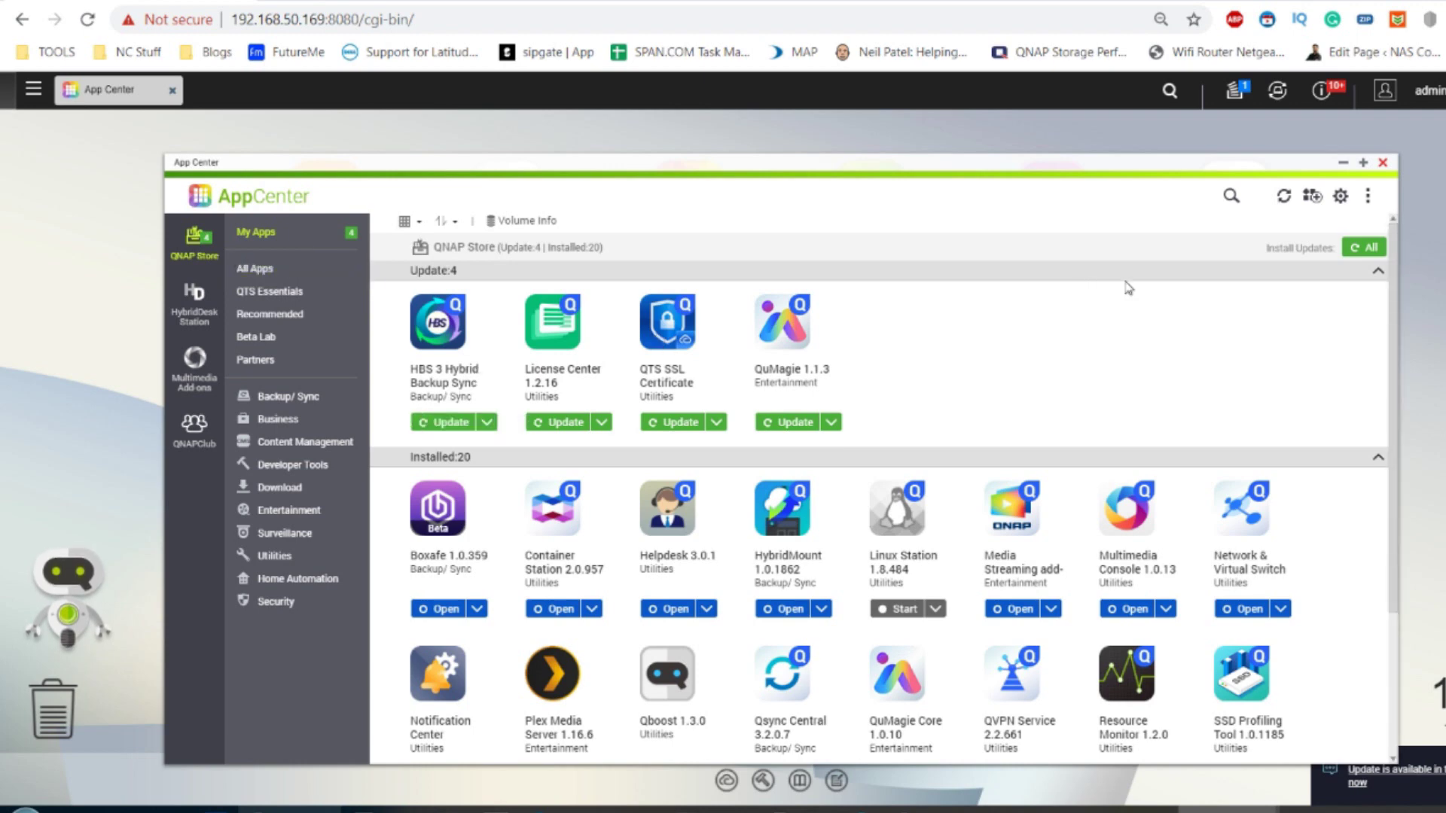
- Open App Center's Settings dialog on its General page
{"action": "left_click", "coordinate": [1340, 197]}
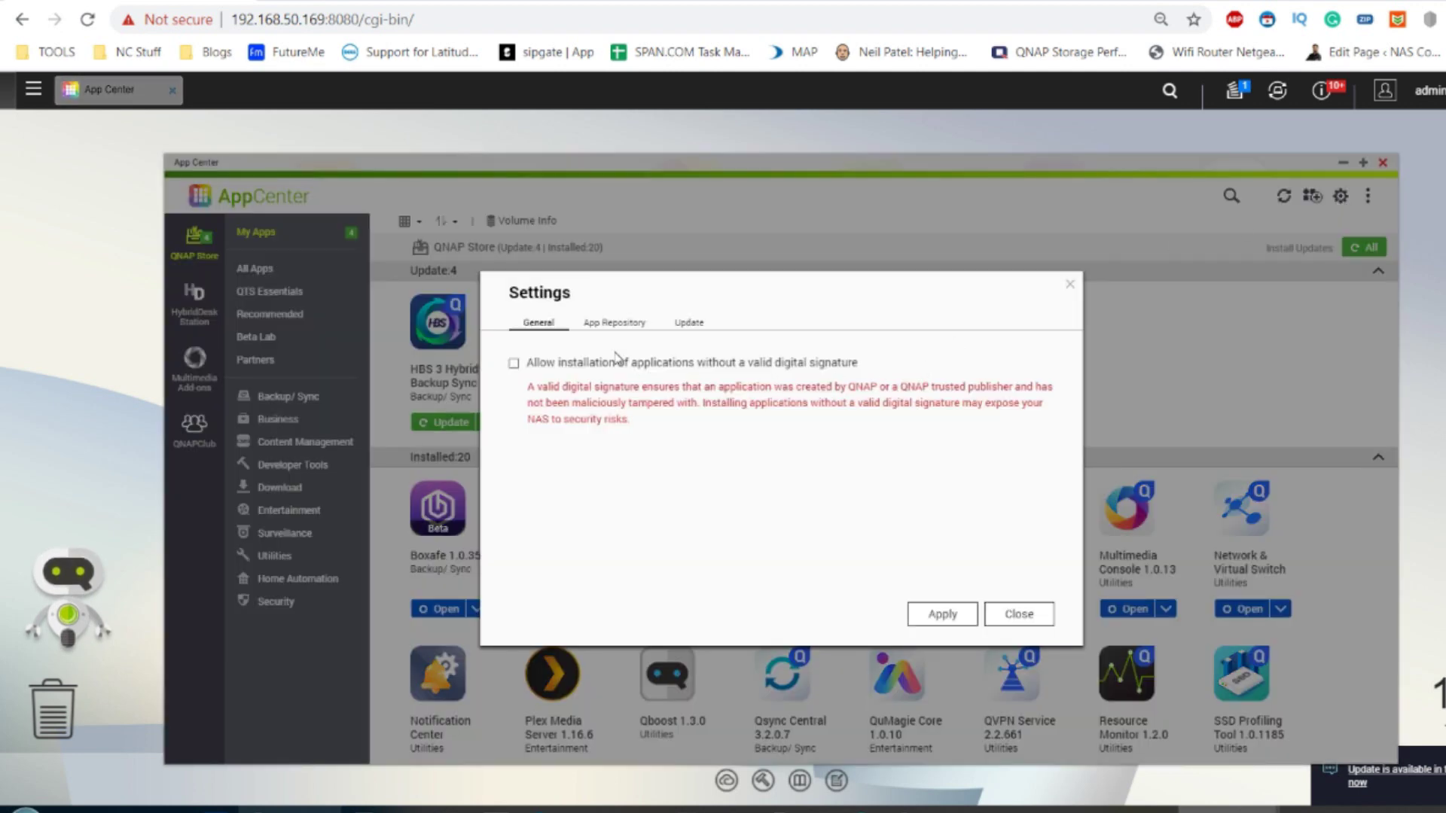
- Show the App Repository list, select the QNAPClub entry, and start the Add repository form
{"action": "left_click", "coordinate": [613, 326]}
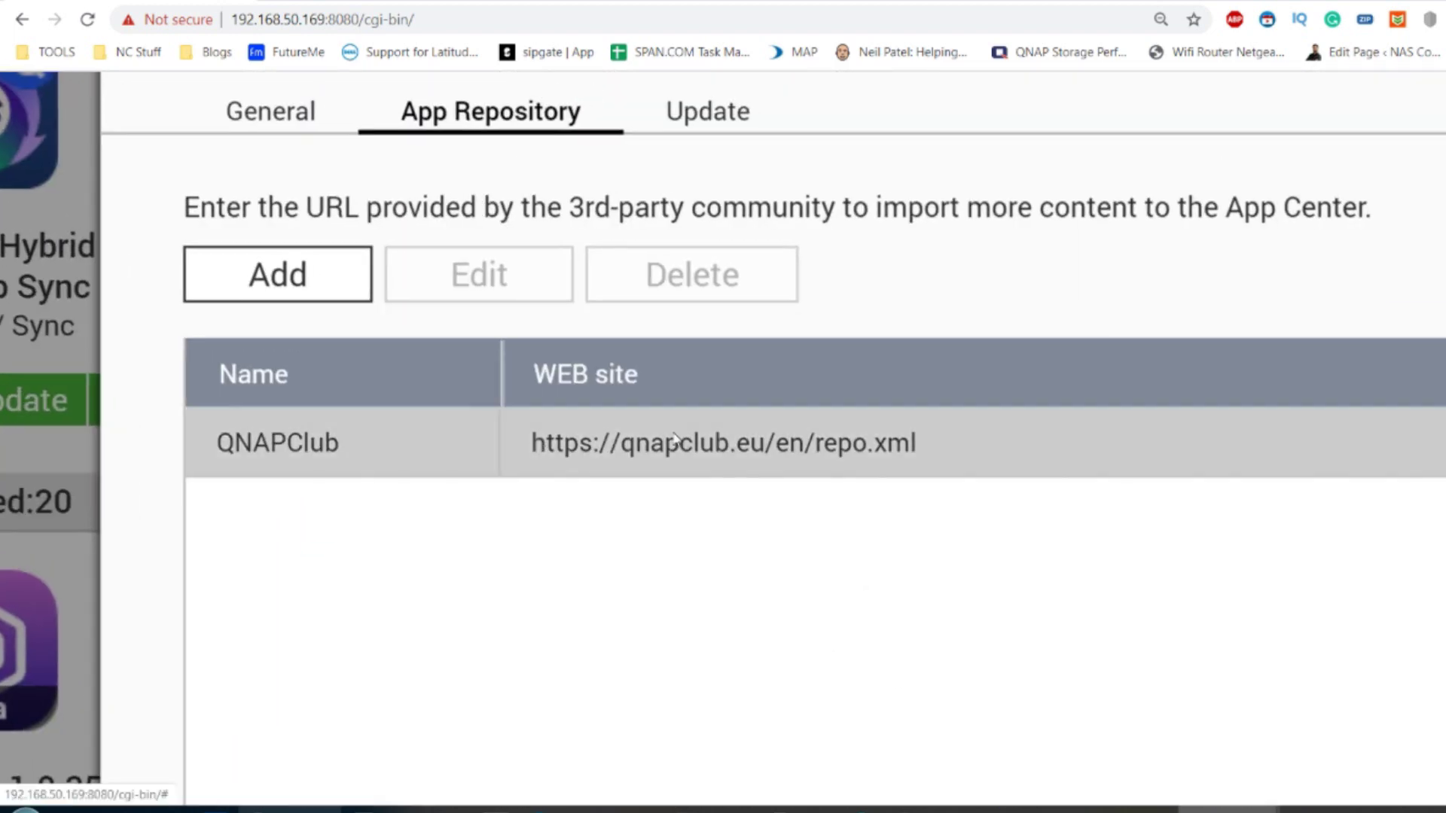
{"action": "left_click", "coordinate": [729, 466]}
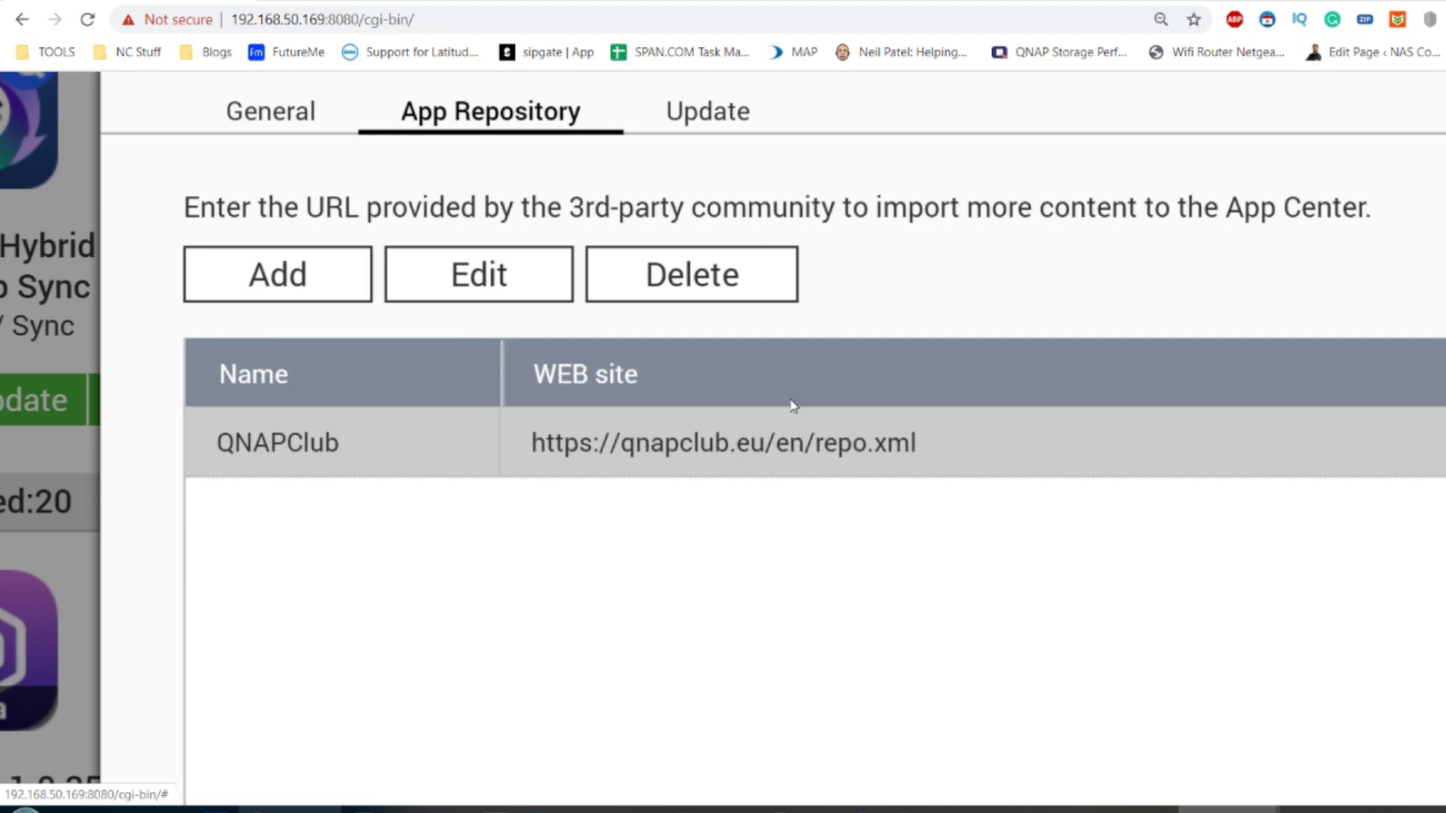
{"action": "left_click", "coordinate": [301, 273]}
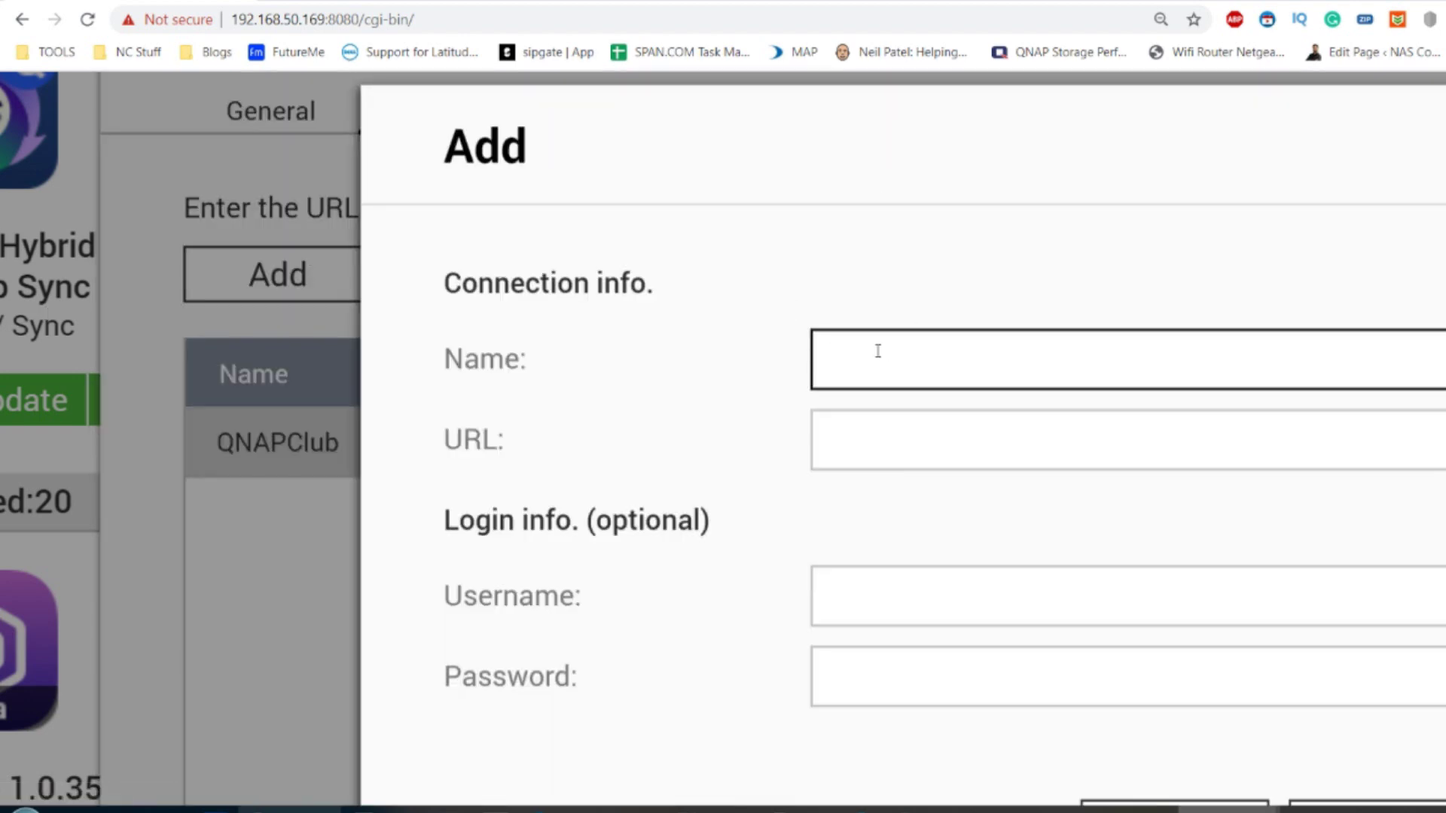
{"action": "type", "text": "HDSTATION"}
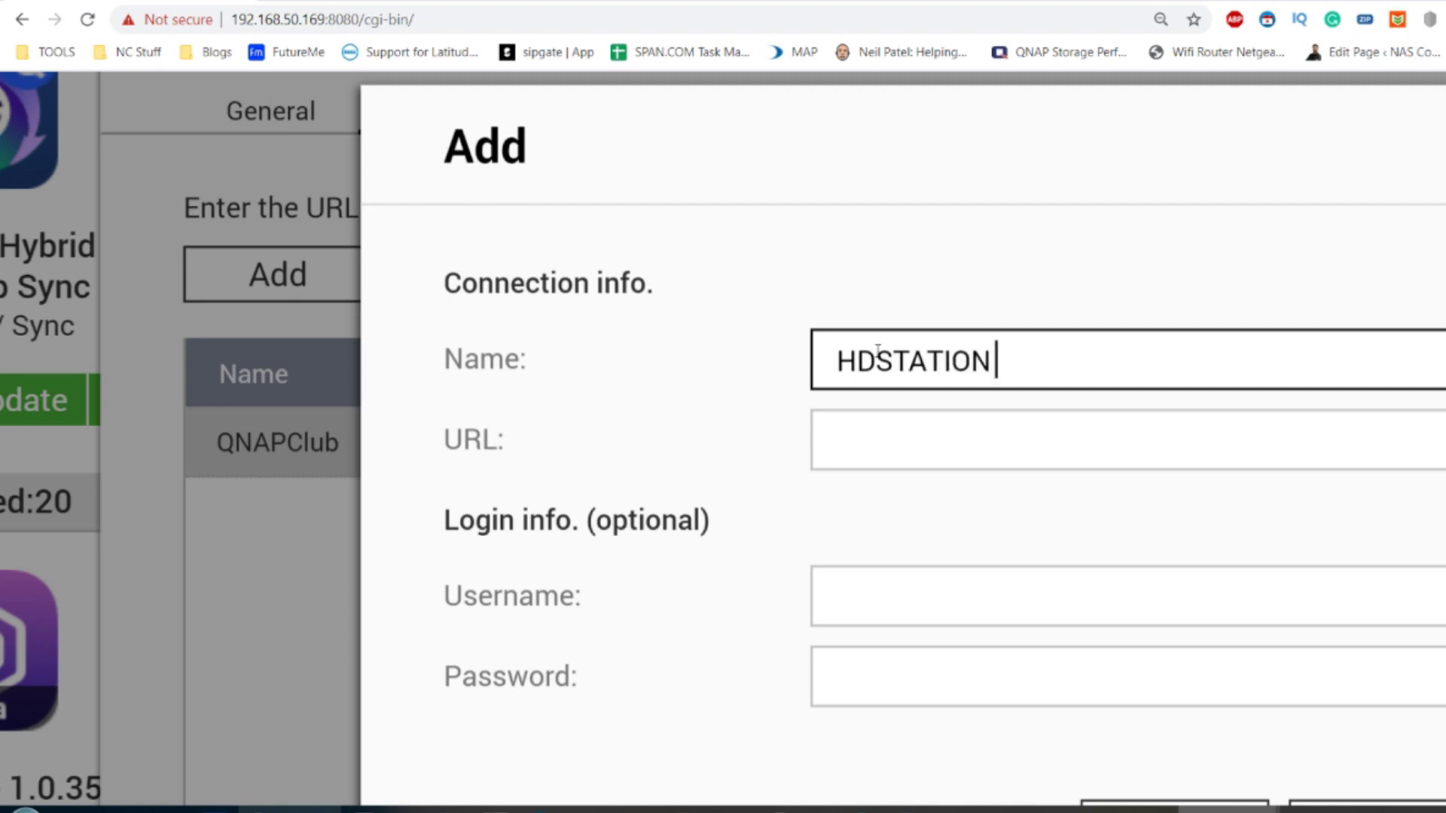
{"action": "type", "text": " Q"}
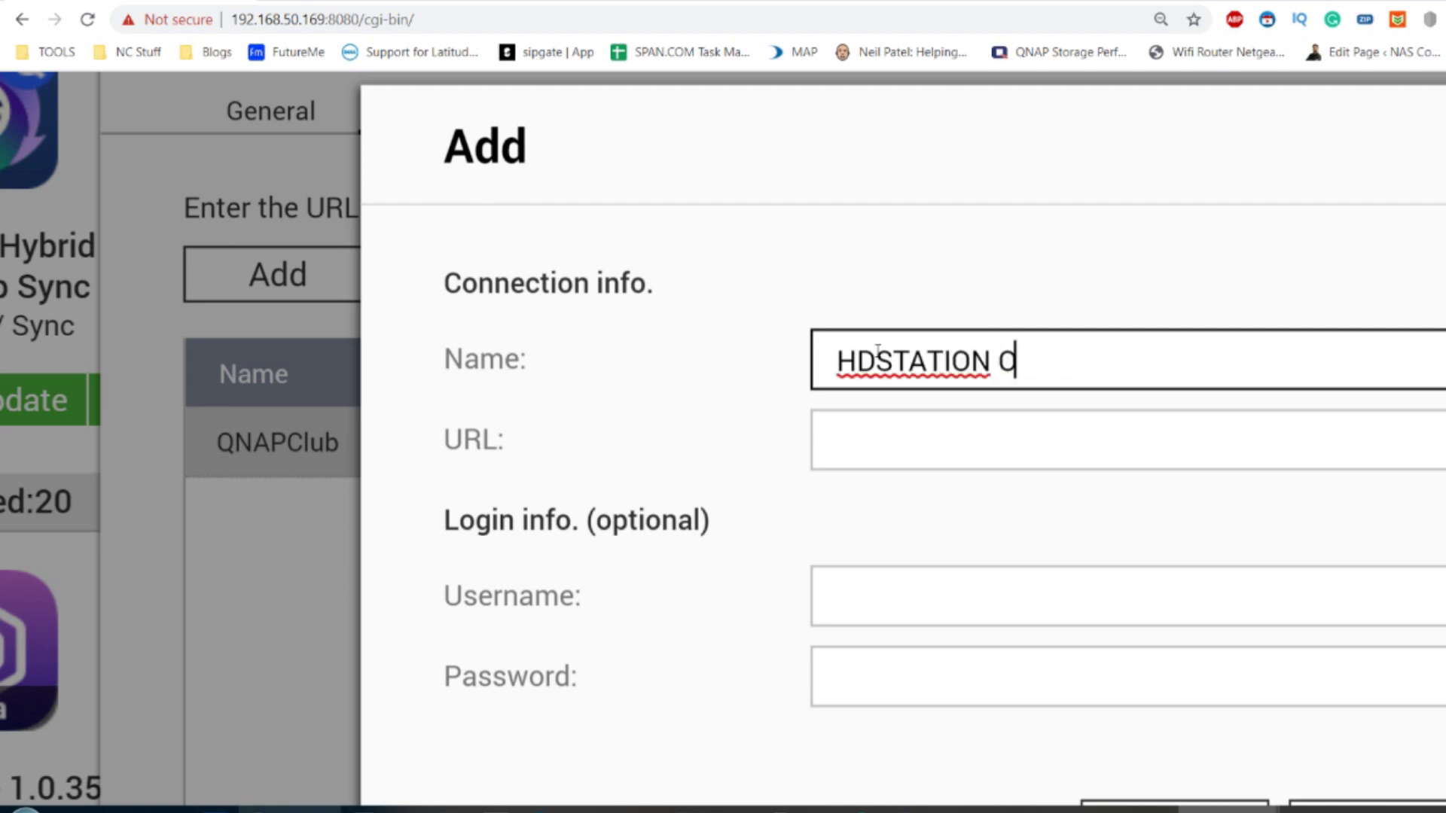
{"action": "key", "text": "BackSpace"}
{"action": "key", "text": "BackSpace"}
{"action": "key", "text": "BackSpace"}
{"action": "key", "text": "BackSpace"}
{"action": "key", "text": "BackSpace"}
{"action": "key", "text": "BackSpace"}
{"action": "key", "text": "BackSpace"}
{"action": "key", "text": "BackSpace"}
{"action": "key", "text": "BackSpace"}
{"action": "key", "text": "BackSpace"}
{"action": "key", "text": "BackSpace"}
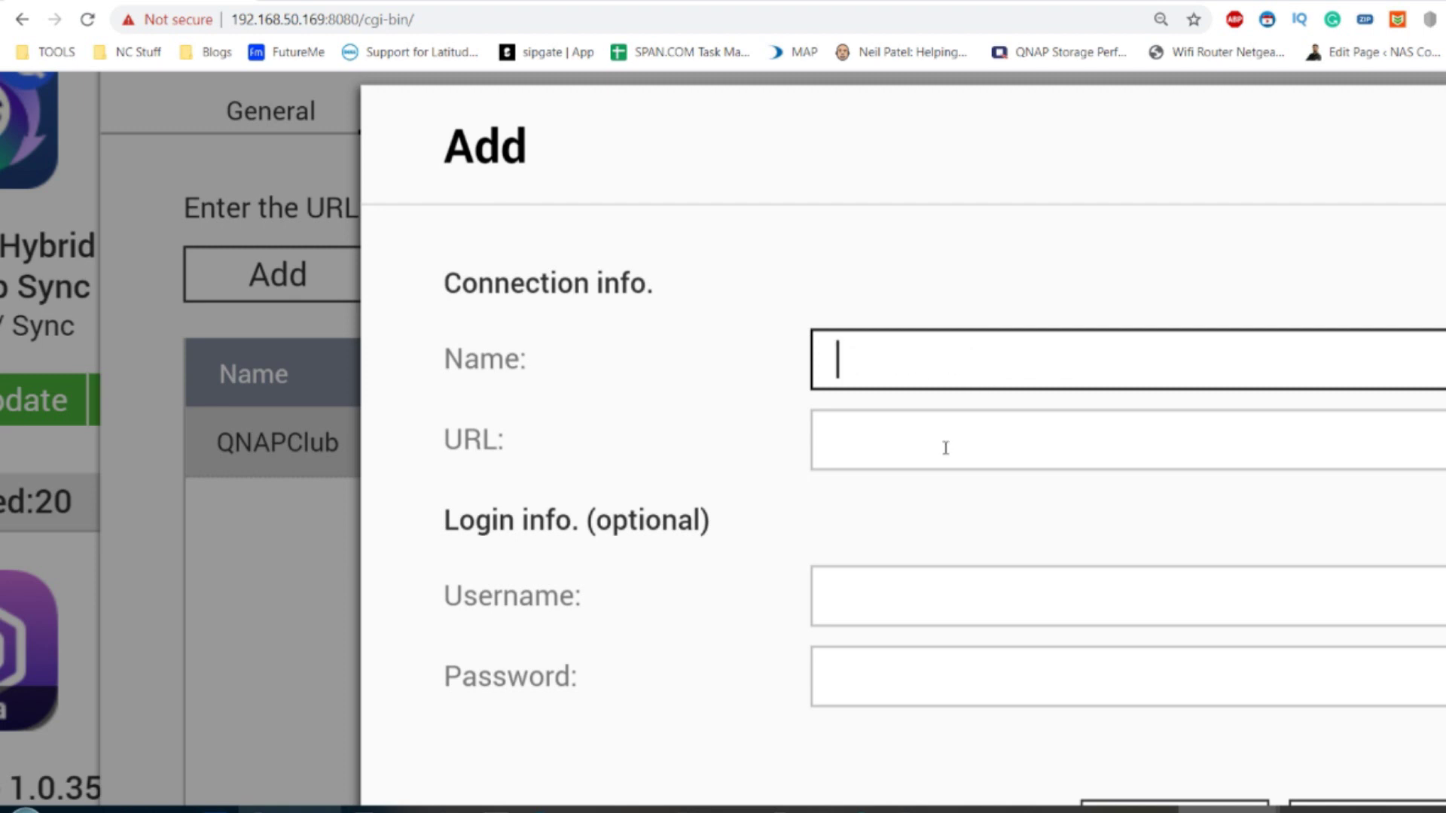
{"action": "left_click", "coordinate": [946, 448]}
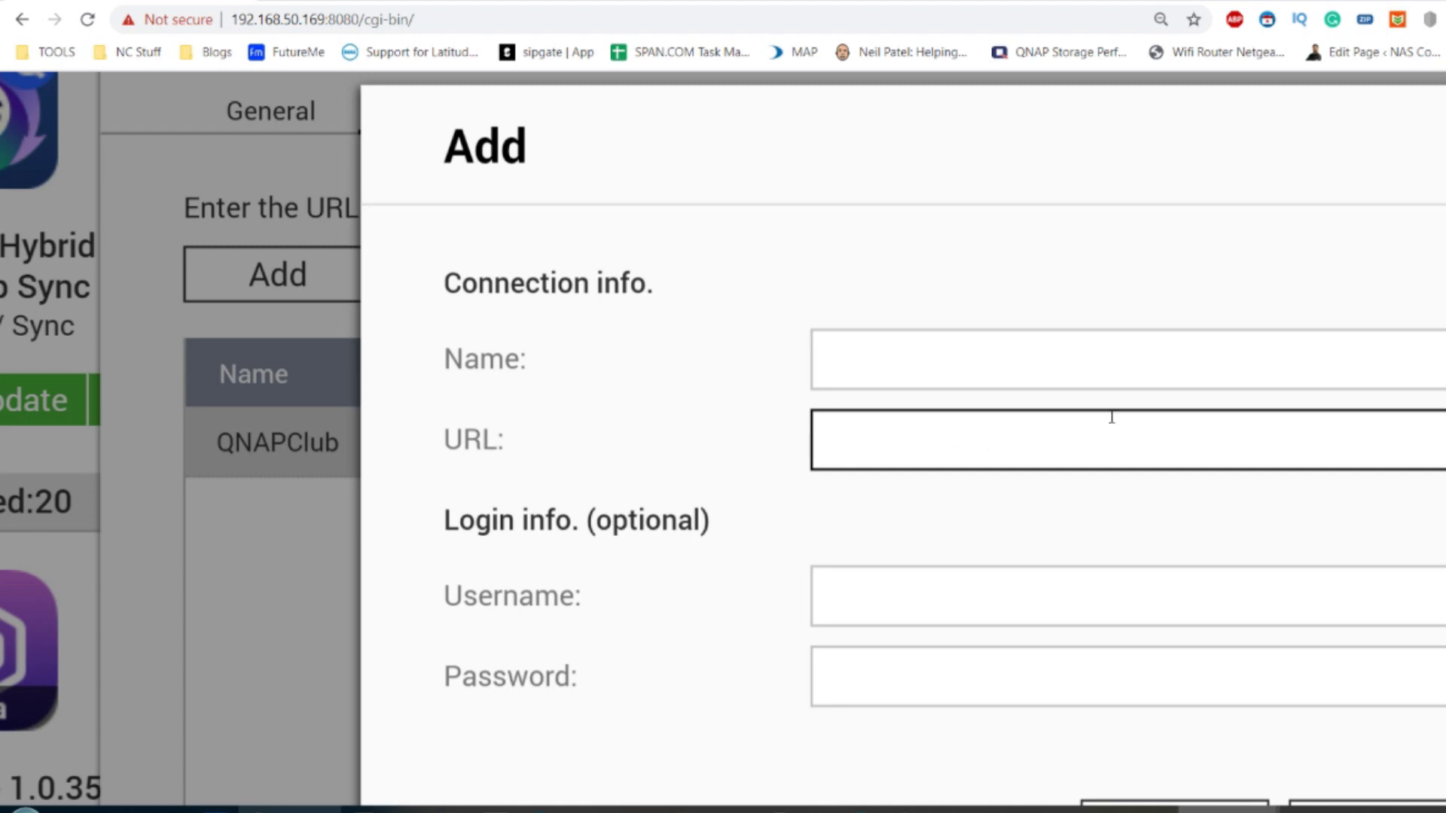
{"action": "scroll", "coordinate": [1136, 413], "scroll_direction": "down", "scroll_amount": 3}
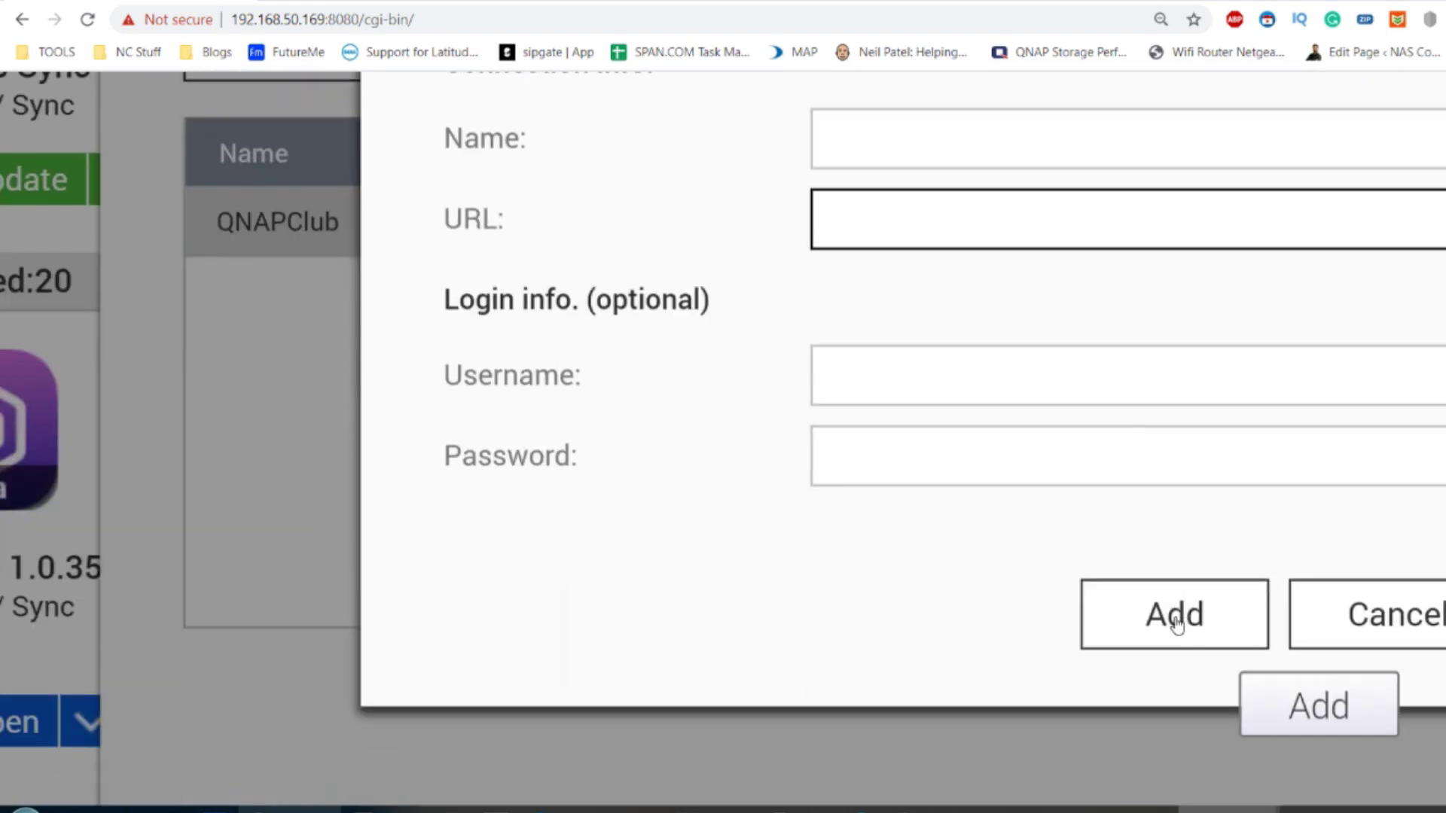
{"action": "key", "text": "ctrl+minus"}
{"action": "key", "text": "ctrl+minus"}
{"action": "key", "text": "ctrl+minus"}
{"action": "key", "text": "ctrl+minus"}
{"action": "key", "text": "ctrl+minus"}
{"action": "key", "text": "ctrl+minus"}
{"action": "key", "text": "ctrl+minus"}
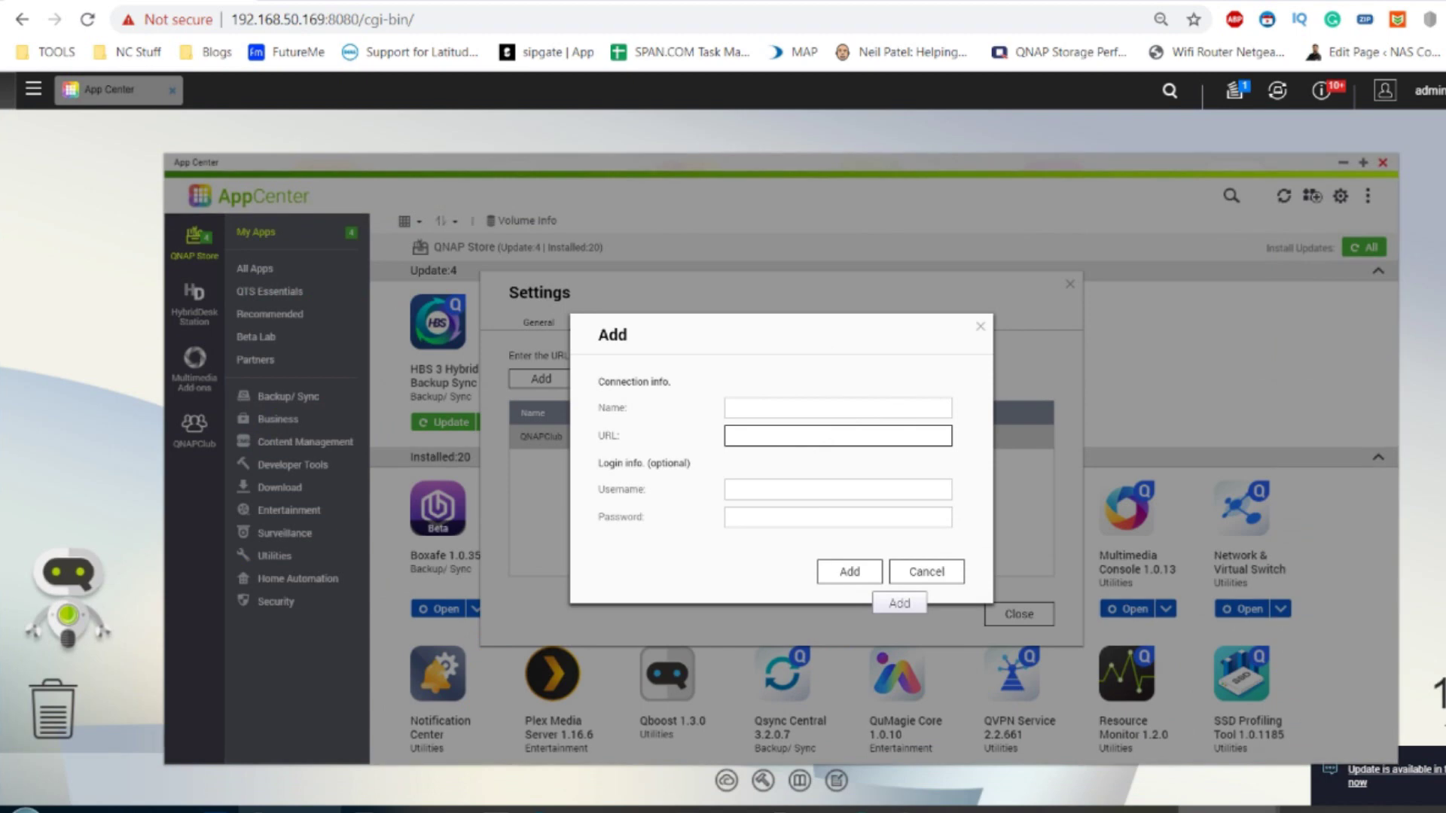
{"action": "left_click", "coordinate": [980, 326]}
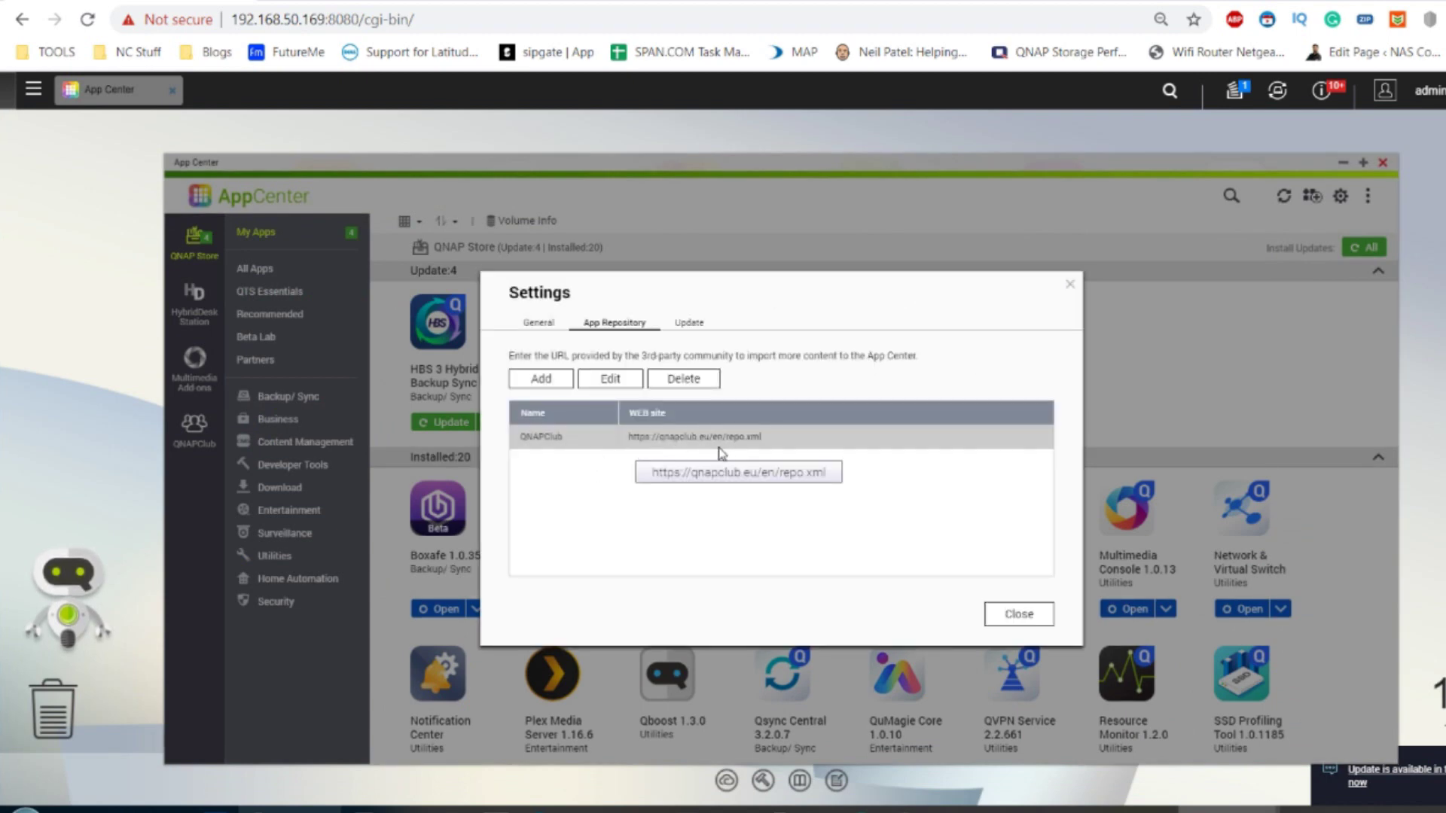
{"action": "left_click", "coordinate": [1010, 614]}
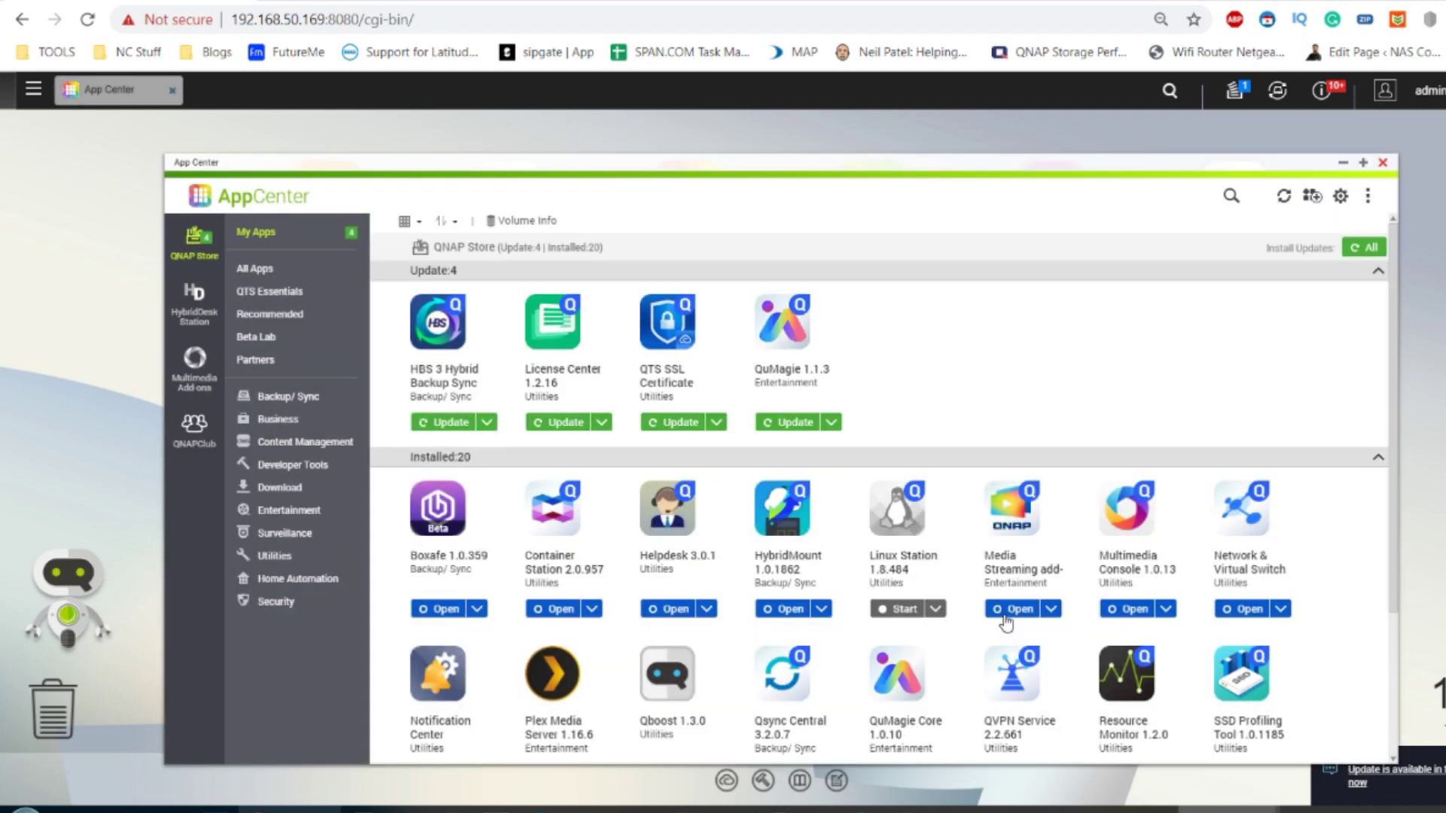
- Show QNAPClub's All Apps catalog, listing apps such as AdGuard Home and Adminer
{"action": "left_click", "coordinate": [193, 432]}
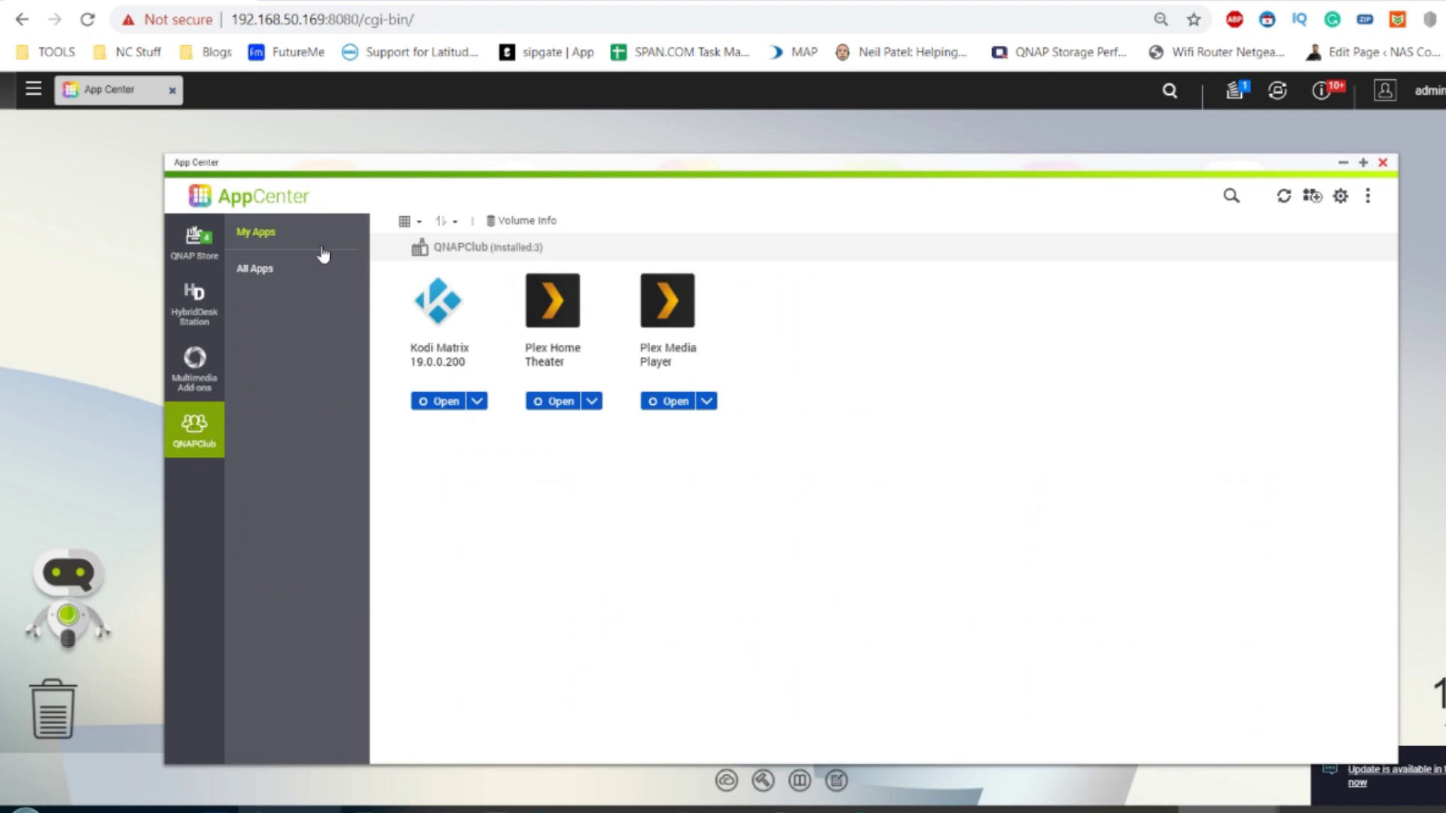
{"action": "left_click", "coordinate": [196, 429]}
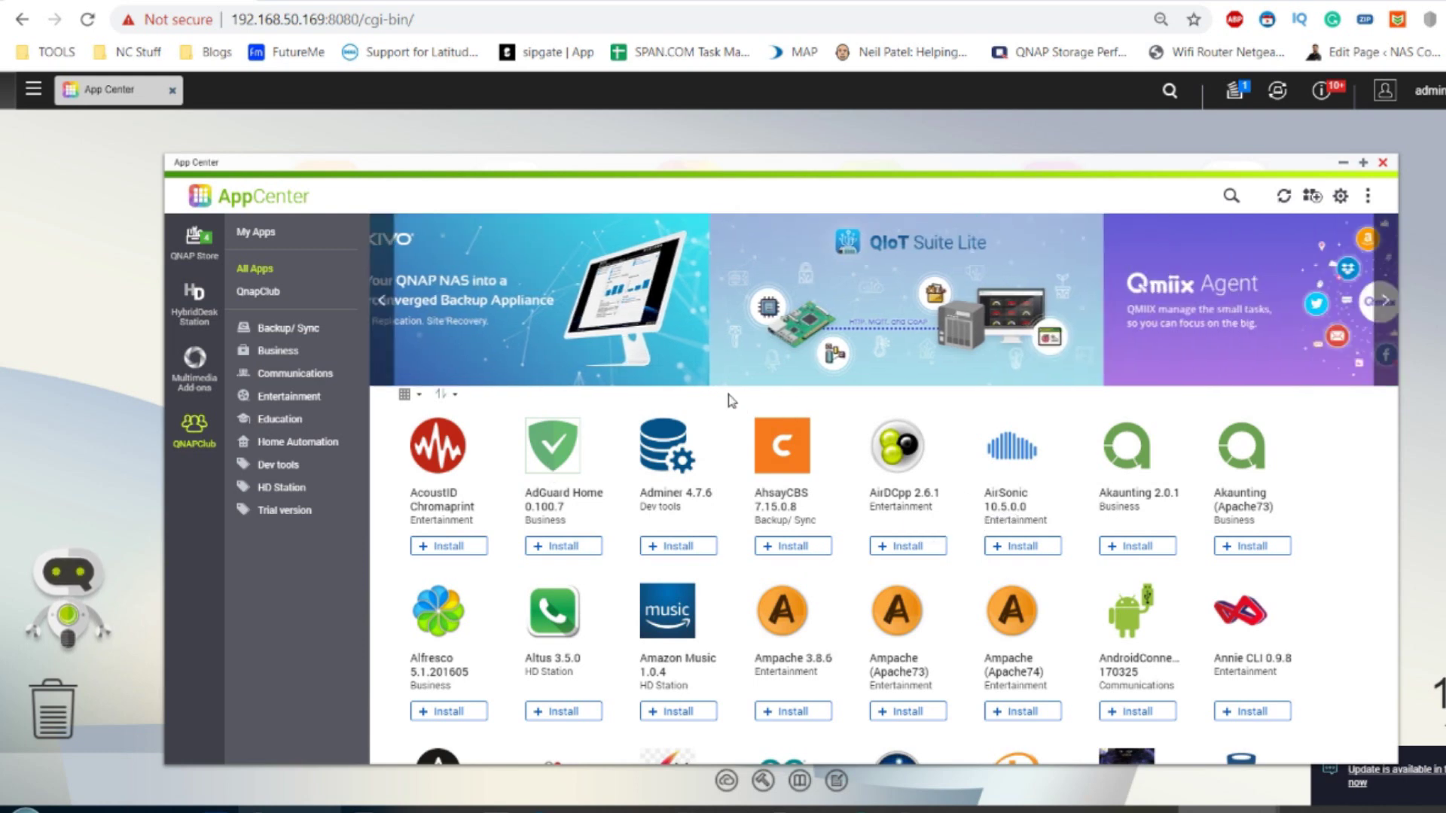
{"action": "scroll", "coordinate": [730, 401], "scroll_direction": "down", "scroll_amount": 3}
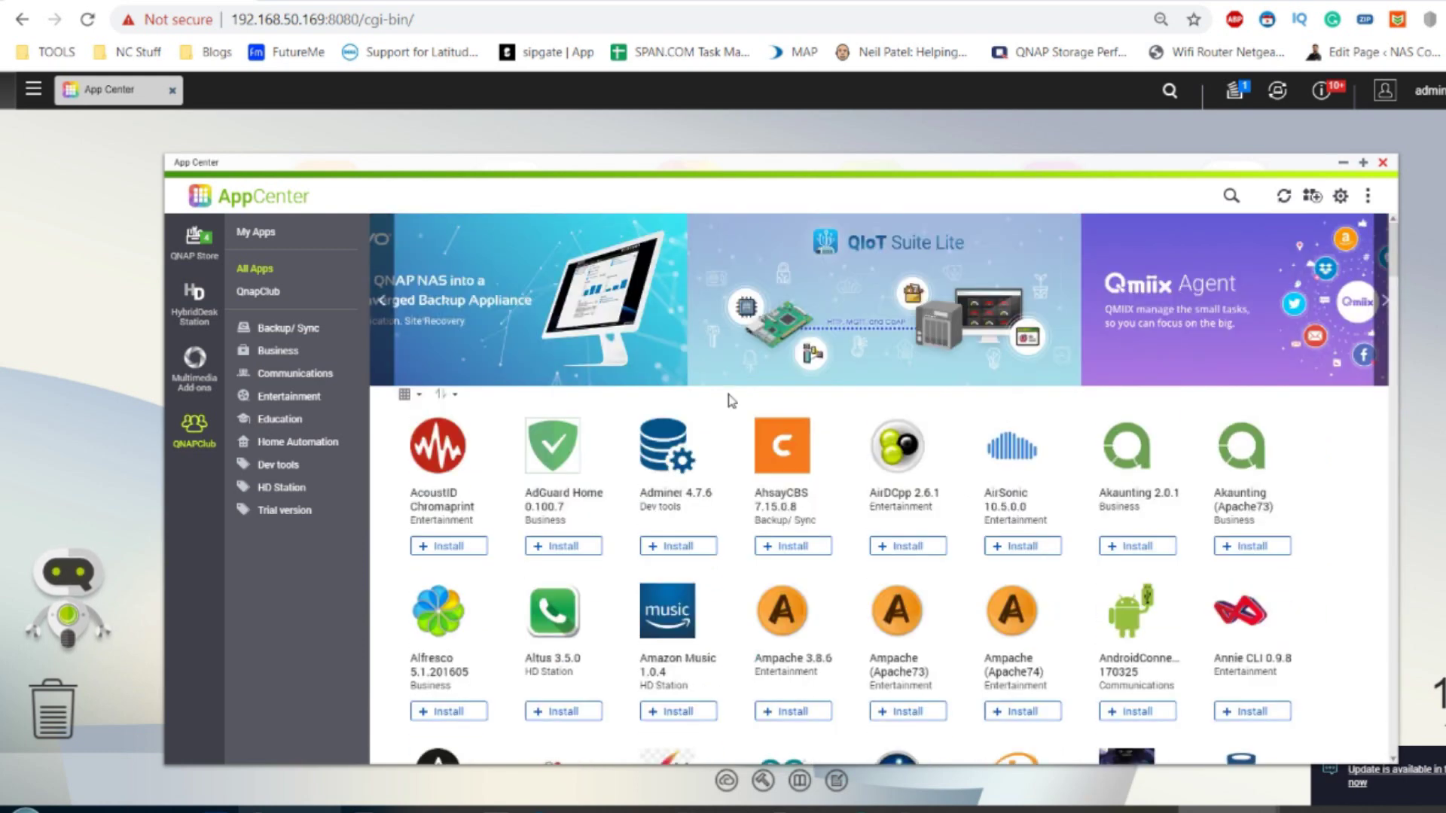
- Scroll through the QNAPClub catalog and filter it to the HD Station category
{"action": "scroll", "coordinate": [731, 403], "scroll_direction": "down", "scroll_amount": 5}
{"action": "scroll", "coordinate": [731, 403], "scroll_direction": "down", "scroll_amount": 3}
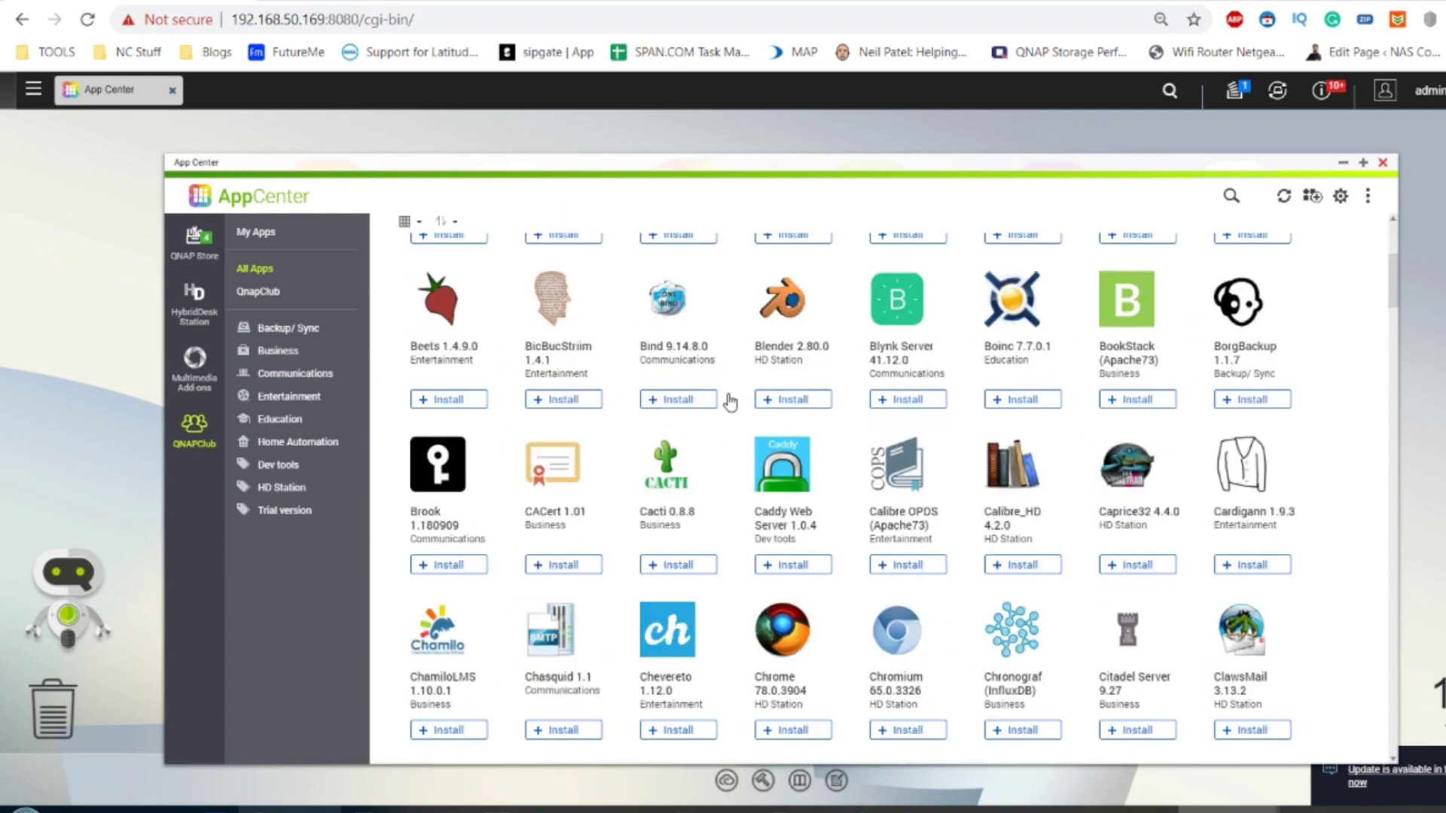
{"action": "scroll", "coordinate": [730, 403], "scroll_direction": "down", "scroll_amount": 2}
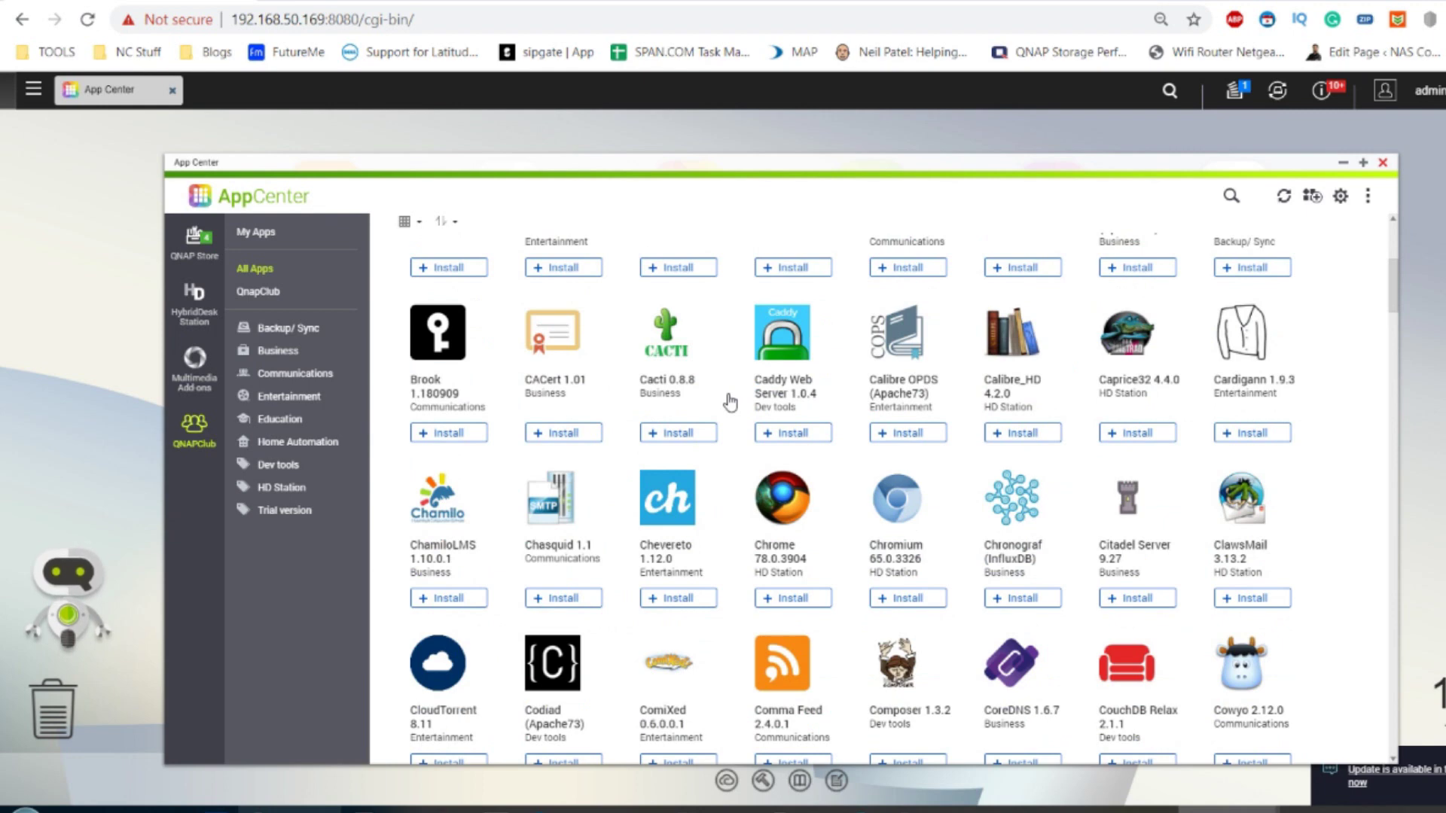
{"action": "scroll", "coordinate": [730, 403], "scroll_direction": "down", "scroll_amount": 5}
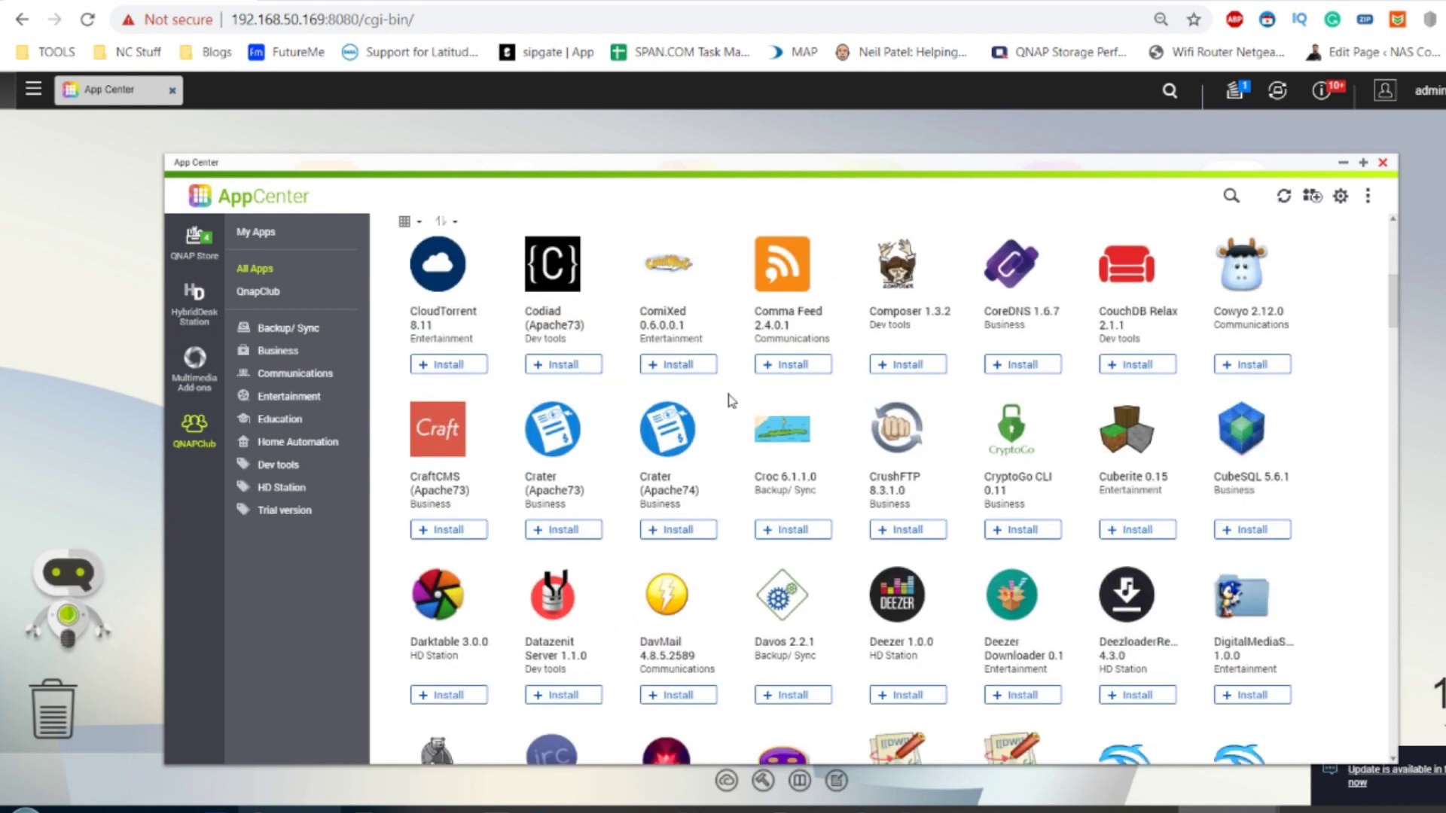
{"action": "scroll", "coordinate": [730, 402], "scroll_direction": "down", "scroll_amount": 1}
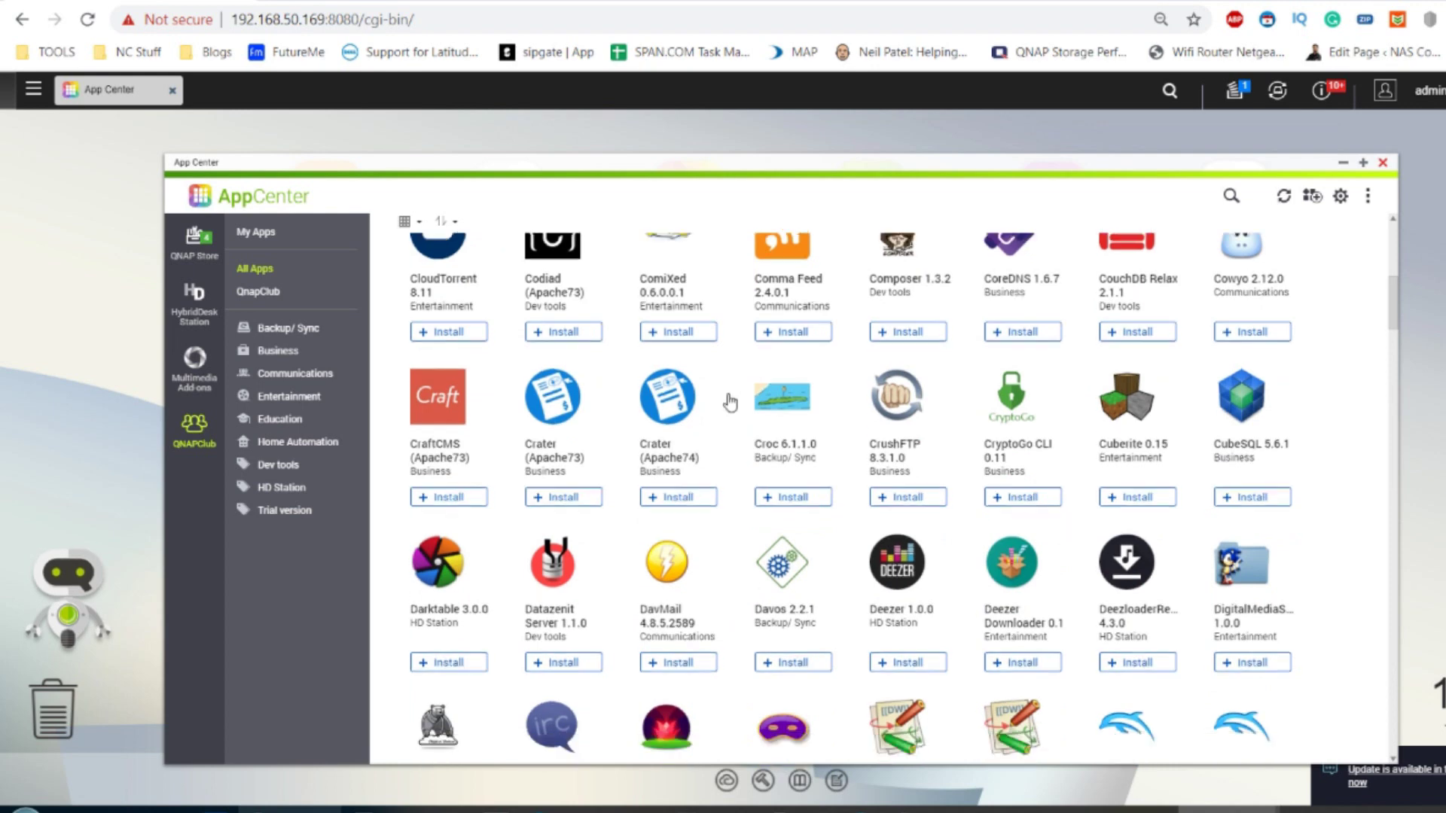
{"action": "scroll", "coordinate": [729, 403], "scroll_direction": "down", "scroll_amount": 3}
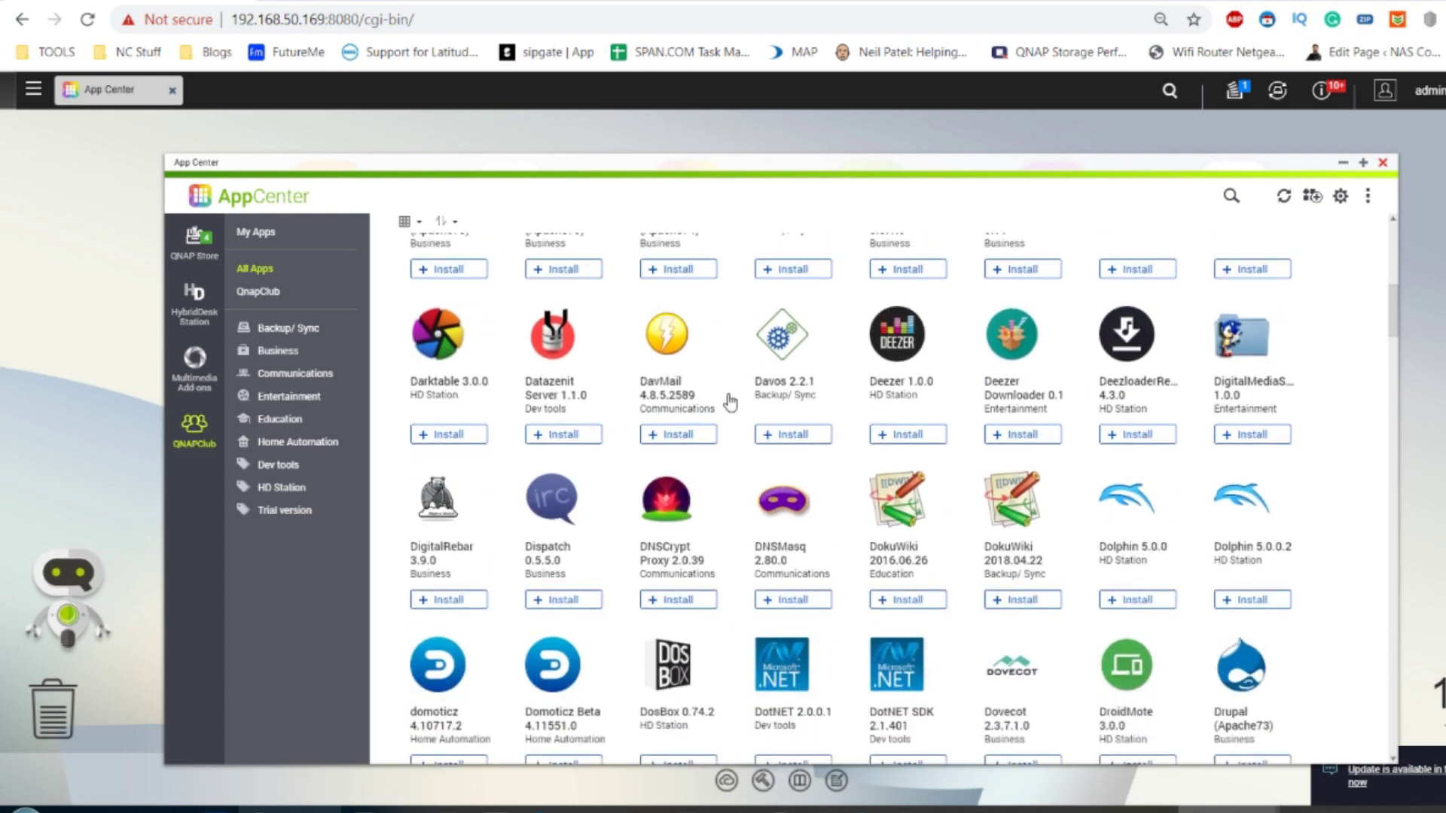
{"action": "scroll", "coordinate": [730, 403], "scroll_direction": "down", "scroll_amount": 3}
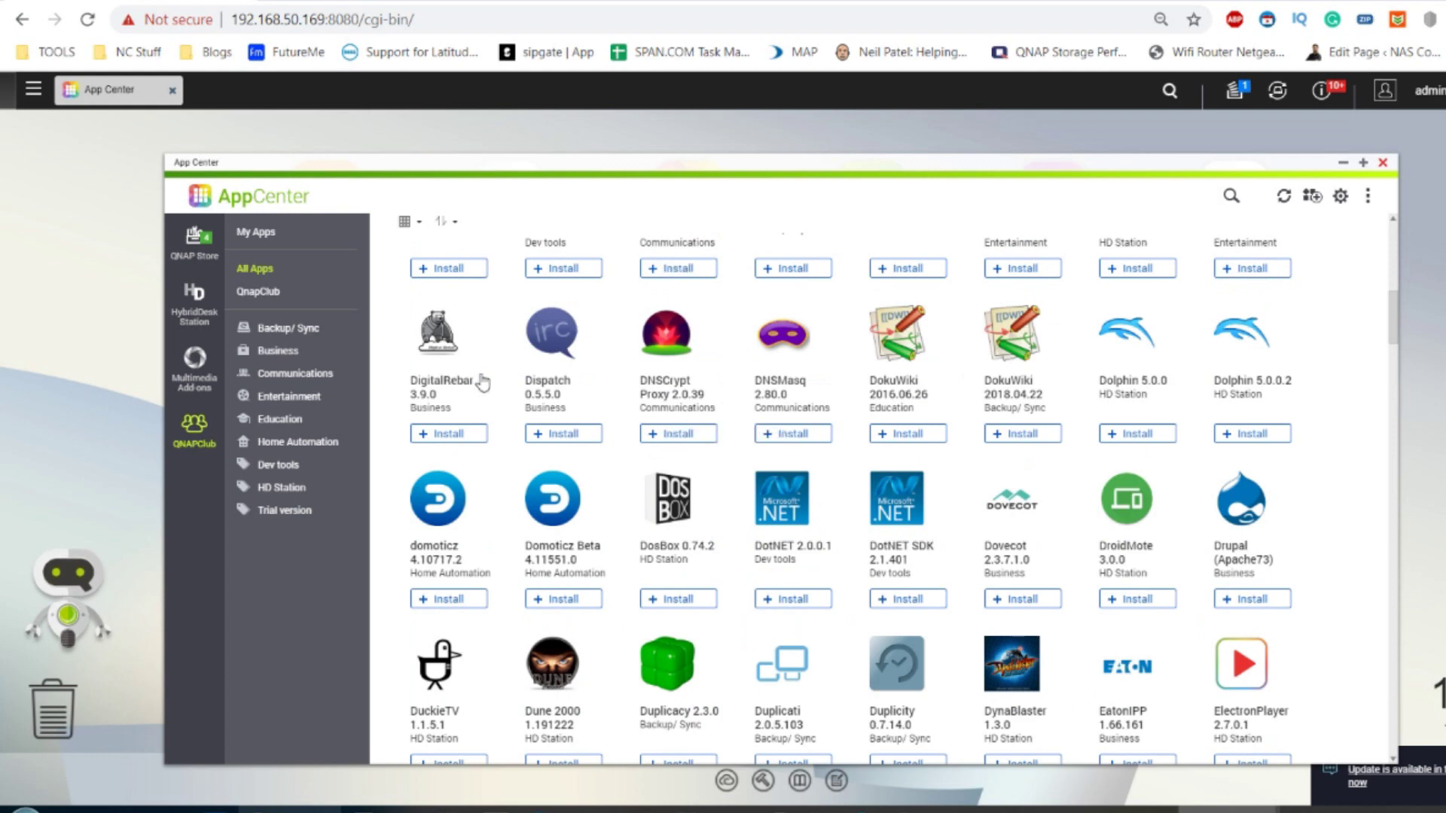
{"action": "left_click", "coordinate": [277, 491]}
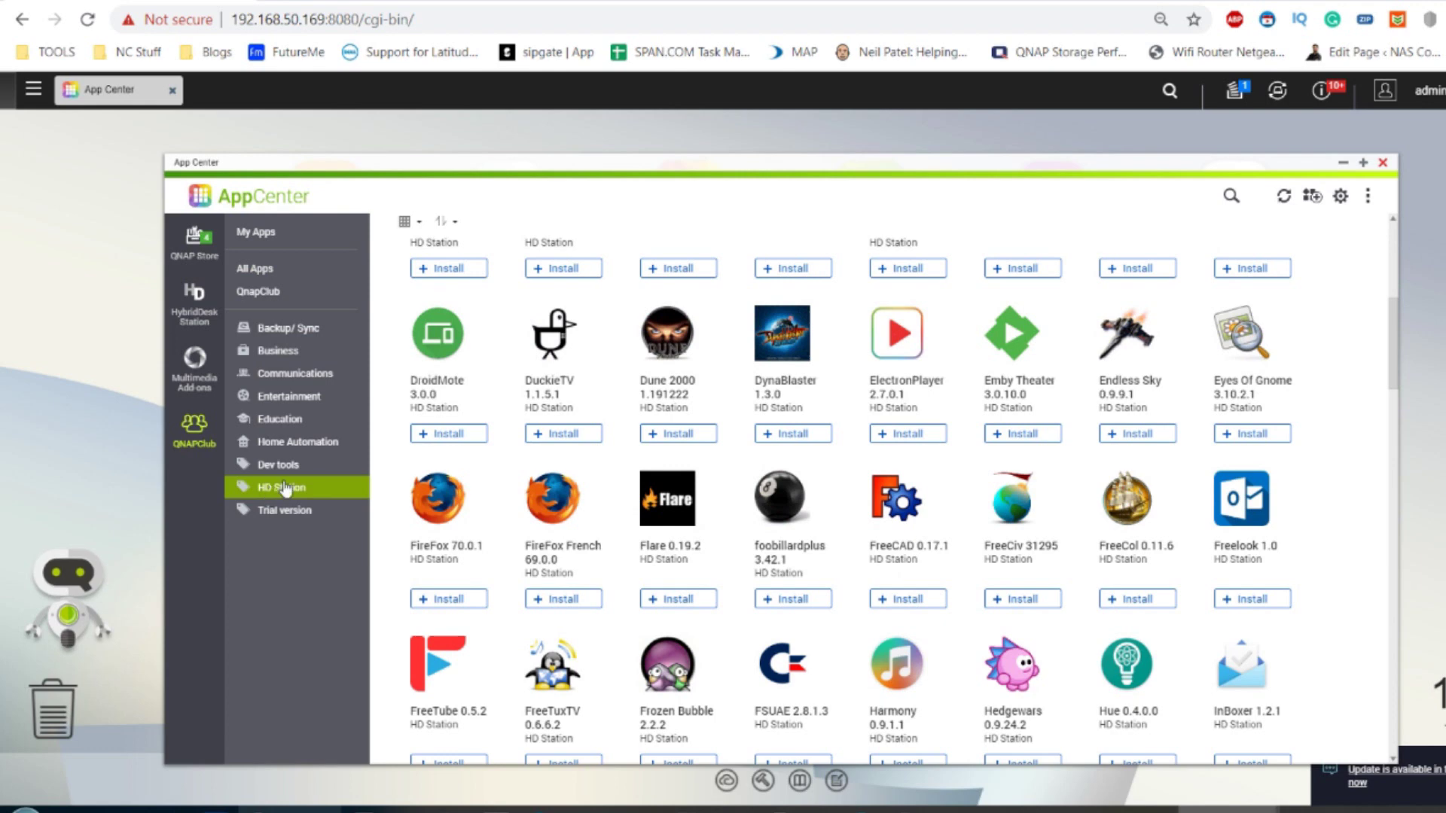
- Find the Kodi Matrix 19.0.0.200 tile and open its details, installed on DataVol1
{"action": "scroll", "coordinate": [943, 424], "scroll_direction": "down", "scroll_amount": 4}
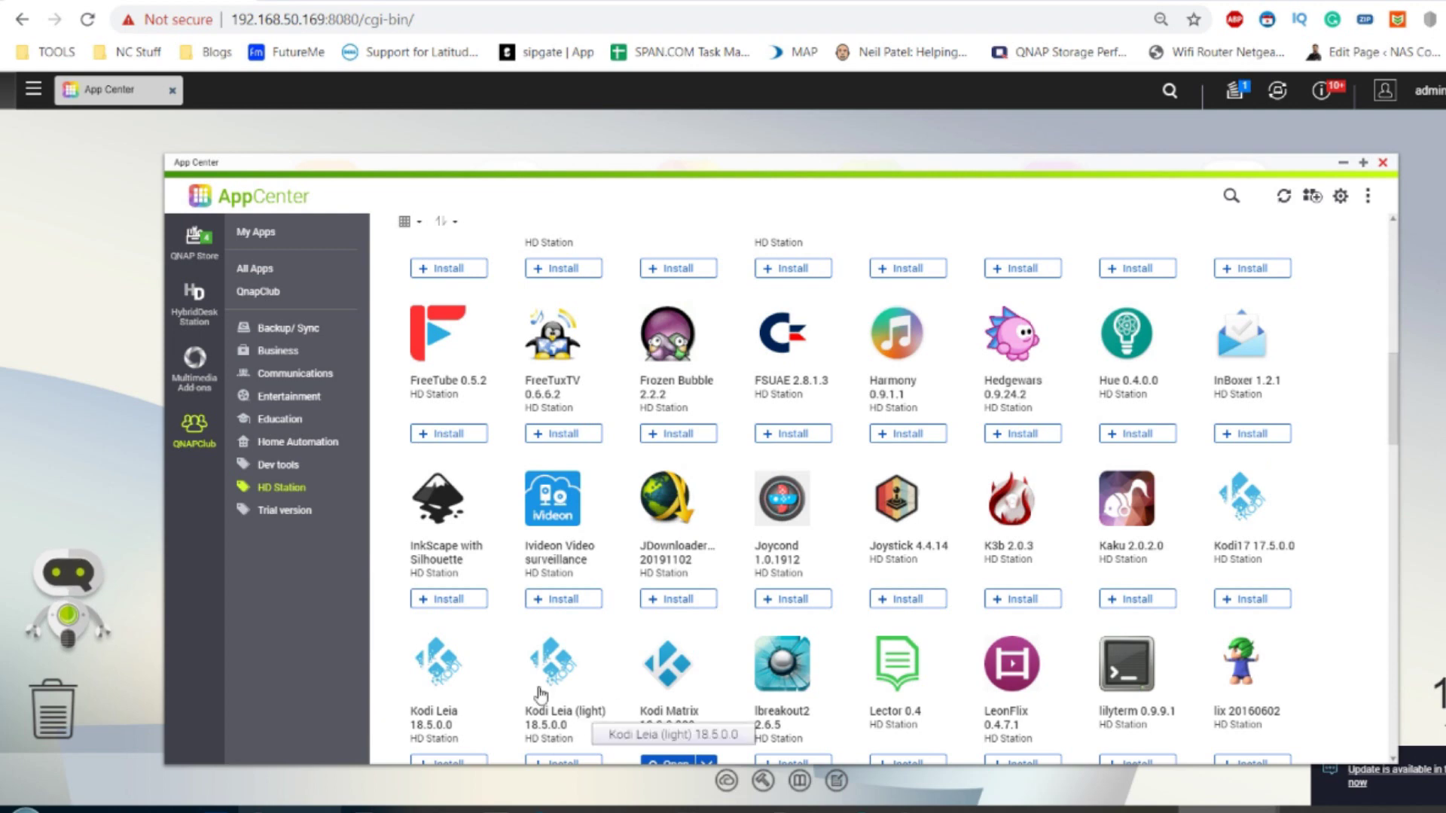
{"action": "scroll", "coordinate": [646, 715], "scroll_direction": "down", "scroll_amount": 4}
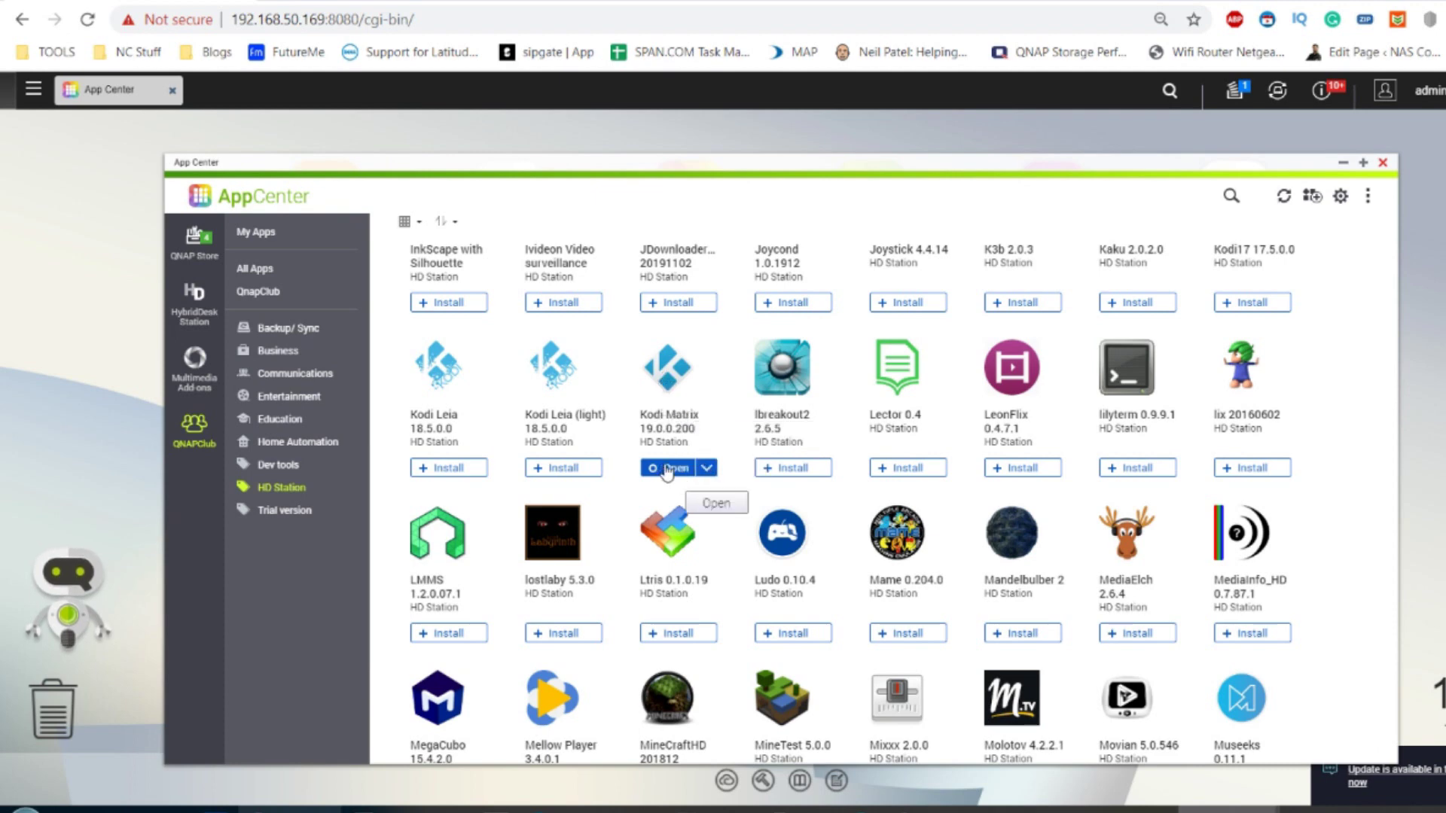
{"action": "left_click", "coordinate": [678, 385]}
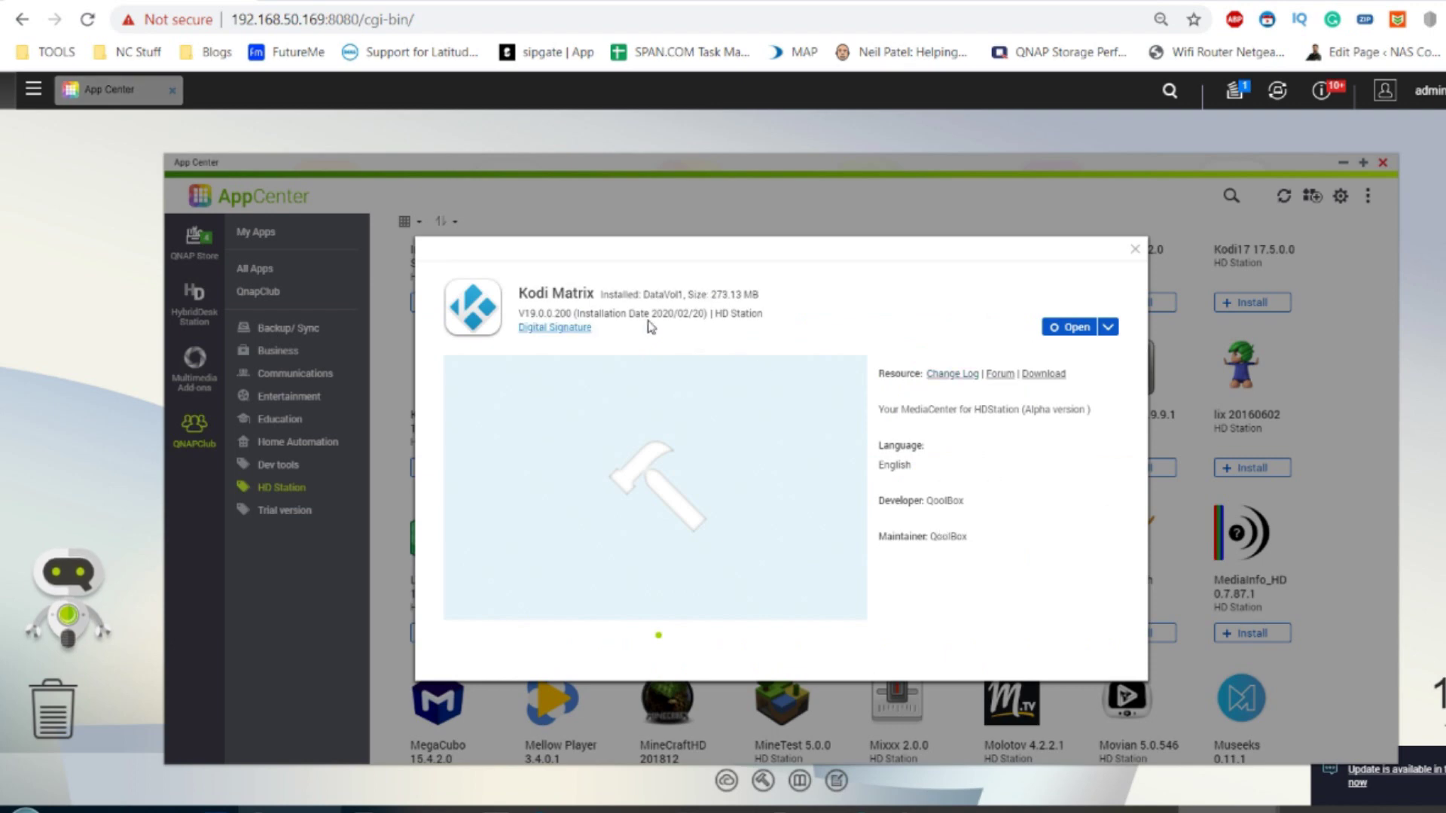
{"action": "left_click", "coordinate": [1135, 249]}
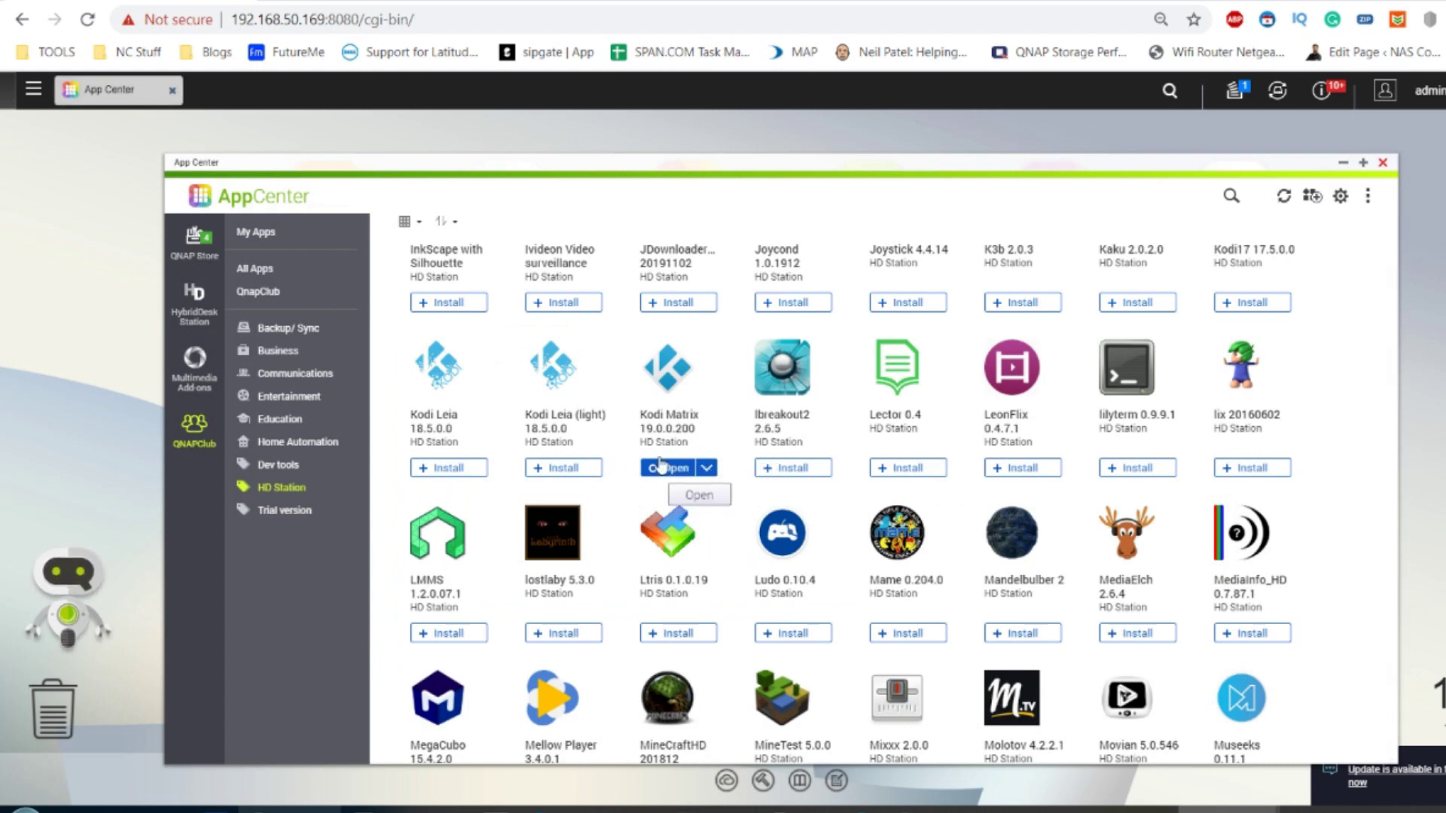
{"action": "left_click", "coordinate": [1382, 163]}
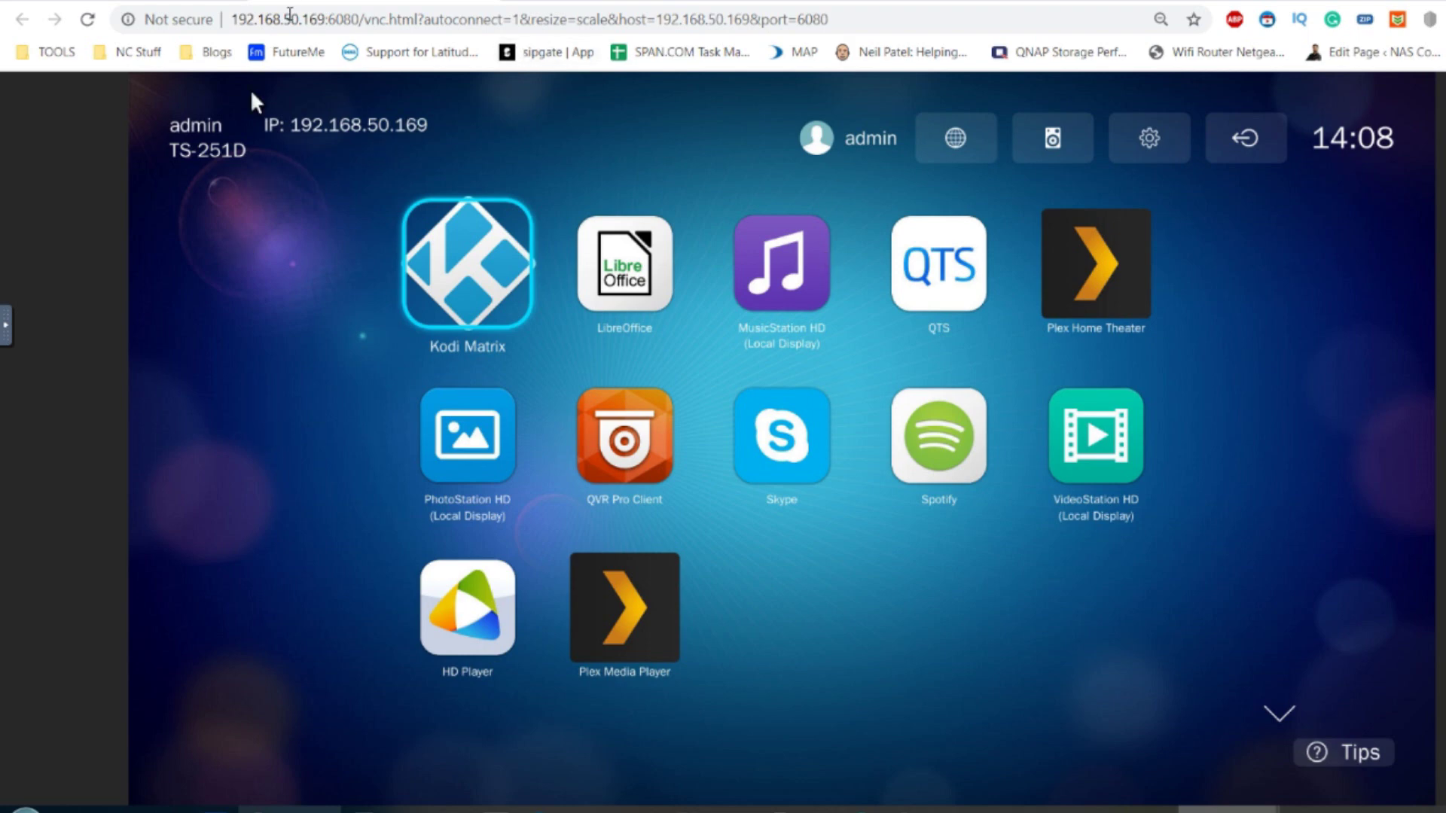
- Bring up the HD Station home screen offering Kodi Matrix, Plex Home Theater, Spotify and Skype
{"action": "left_click", "coordinate": [233, 799]}
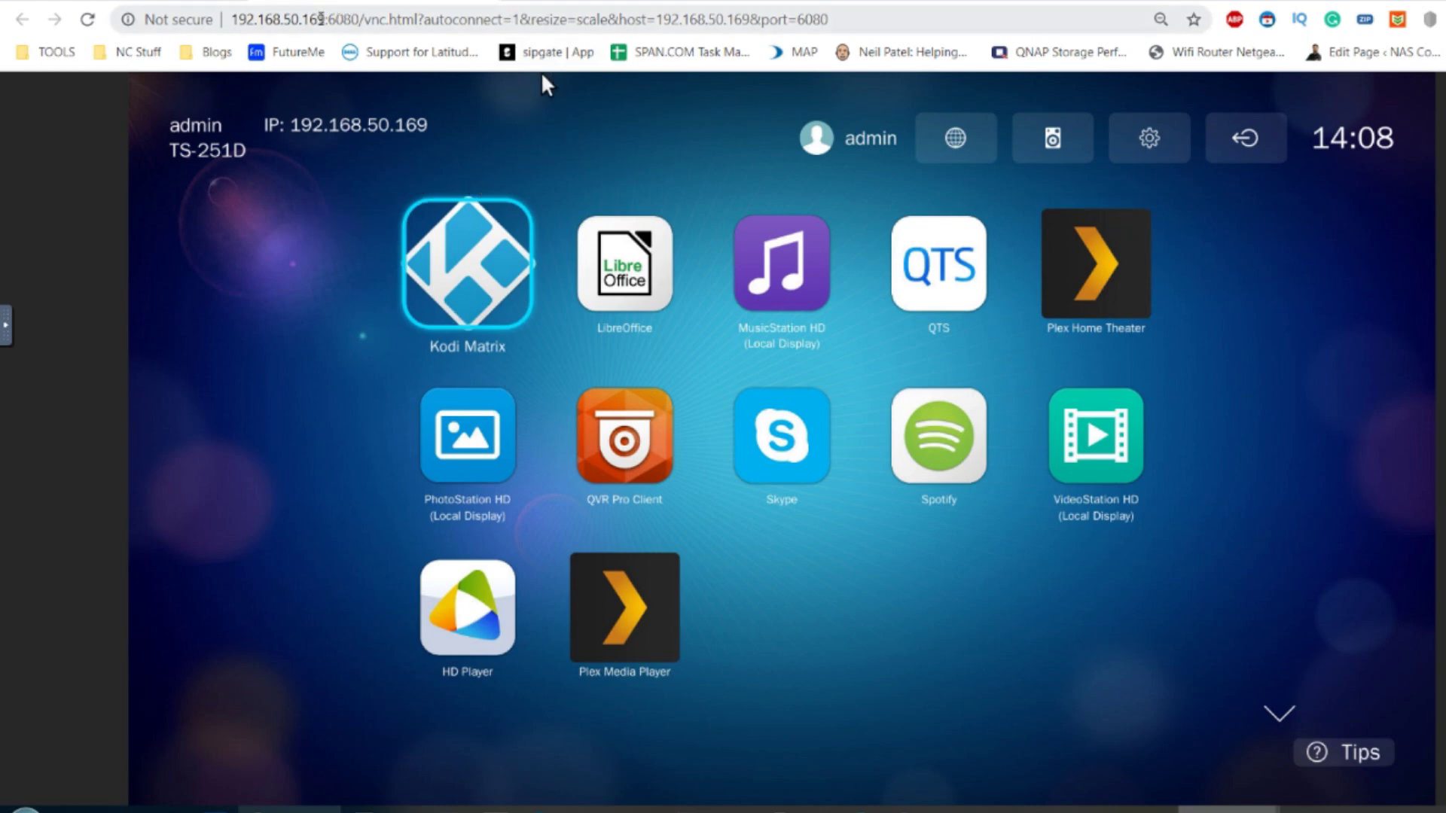
{"action": "key", "text": "Right"}
{"action": "key", "text": "Right"}
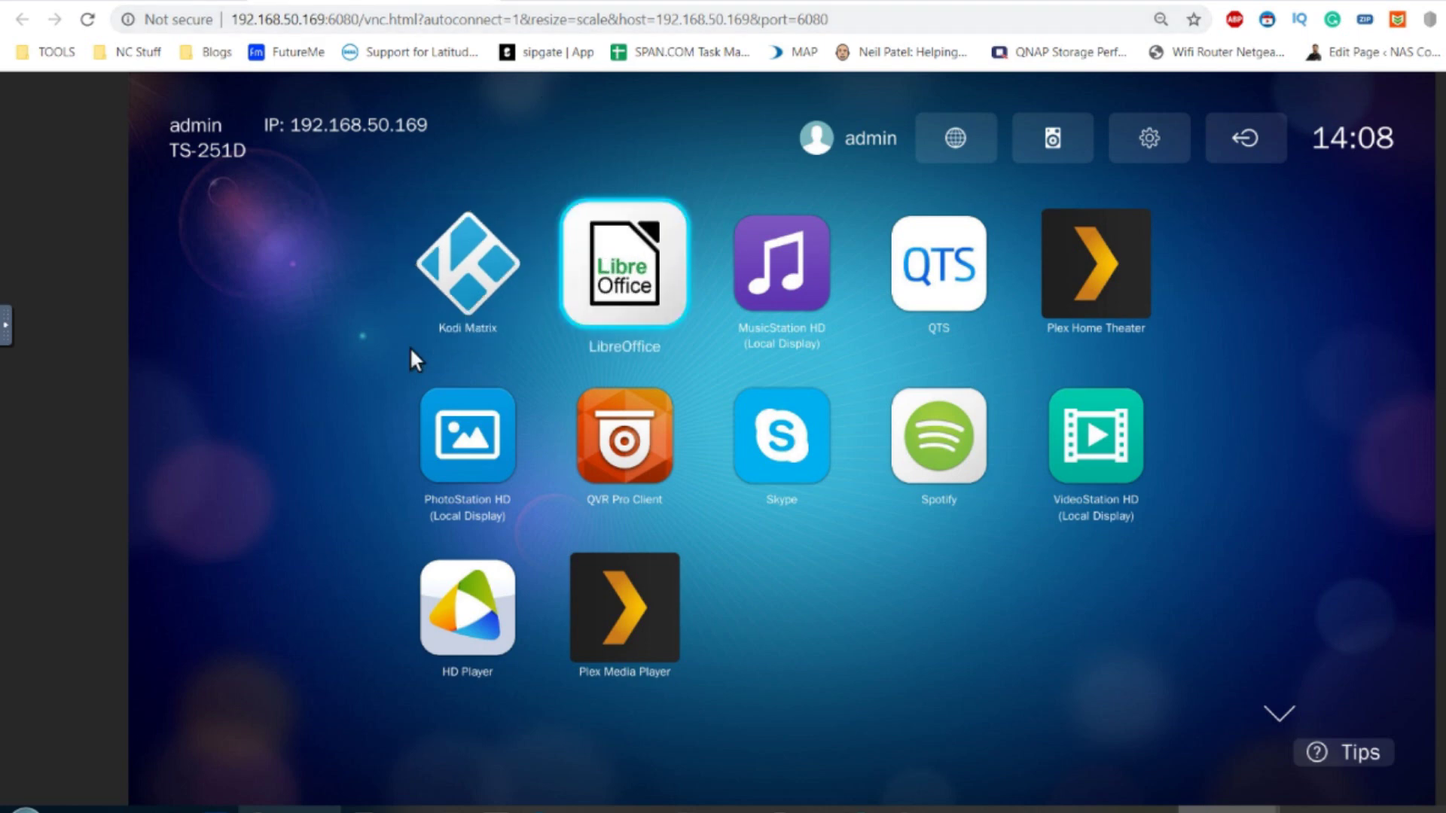
{"action": "key", "text": "Right"}
{"action": "key", "text": "Down"}
{"action": "key", "text": "Left"}
{"action": "key", "text": "Left"}
{"action": "key", "text": "Left"}
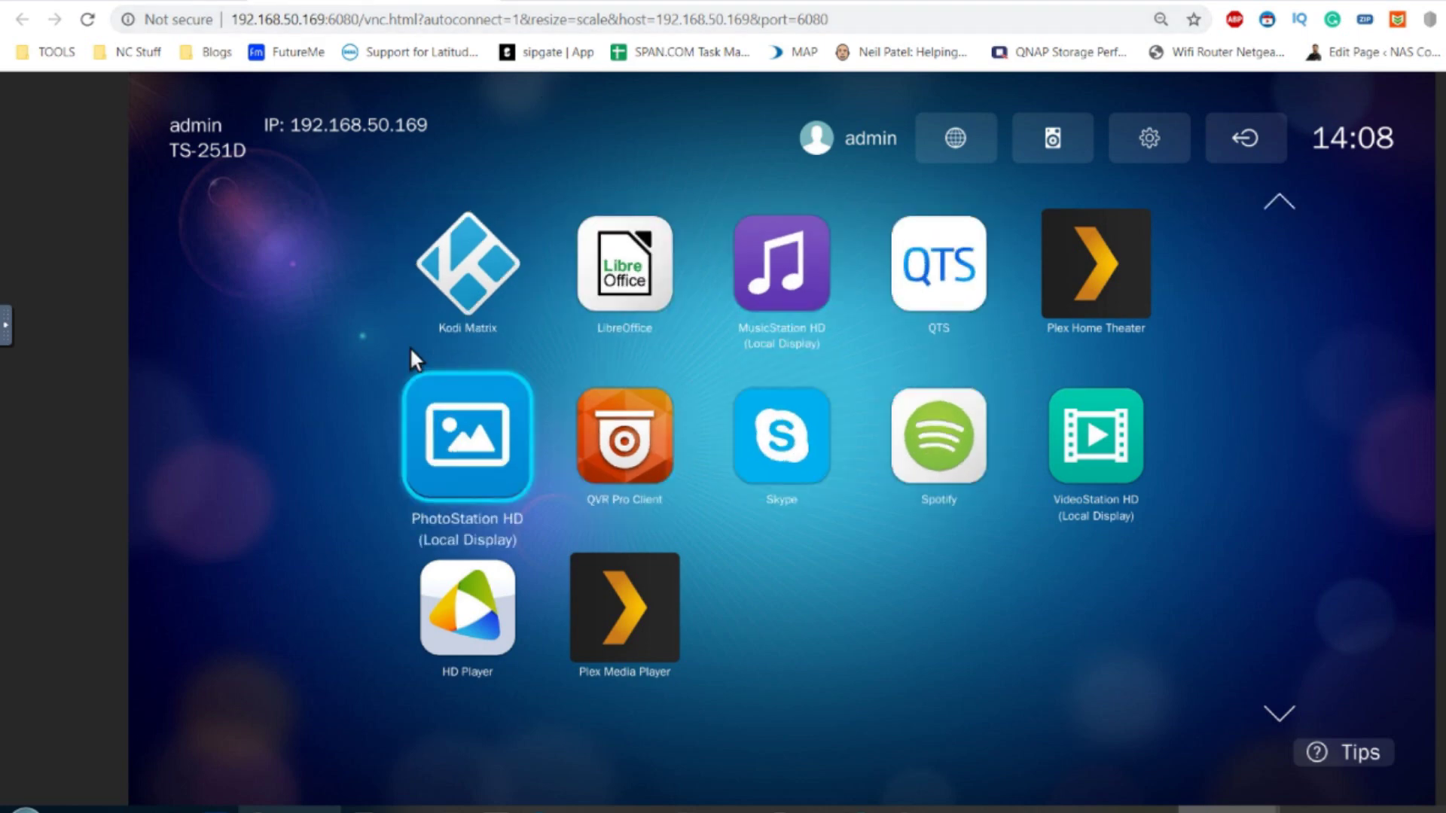
{"action": "key", "text": "Right"}
{"action": "key", "text": "Right"}
{"action": "key", "text": "Right"}
{"action": "key", "text": "Right"}
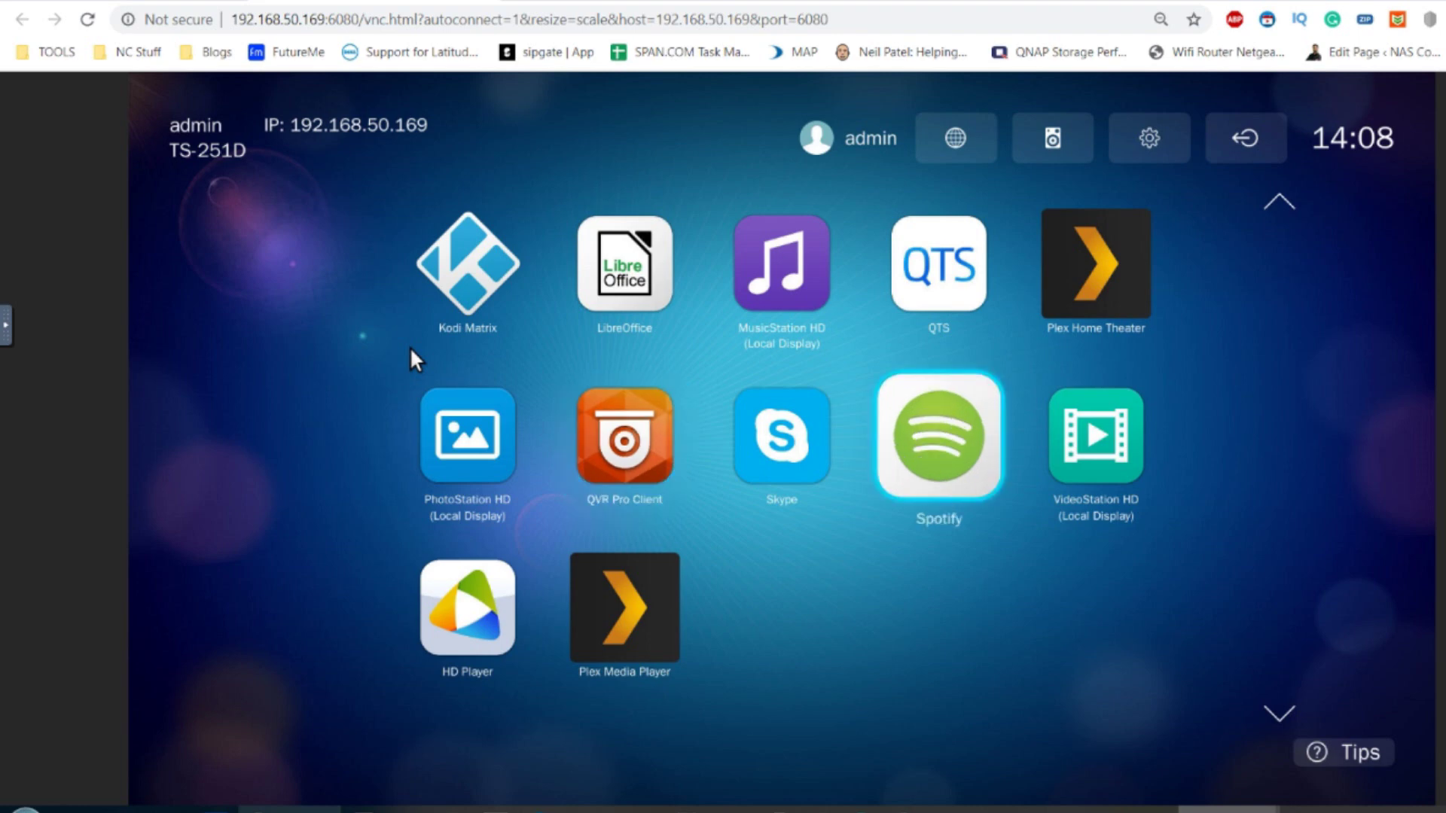
{"action": "key", "text": "Left"}
{"action": "key", "text": "Left"}
{"action": "key", "text": "Left"}
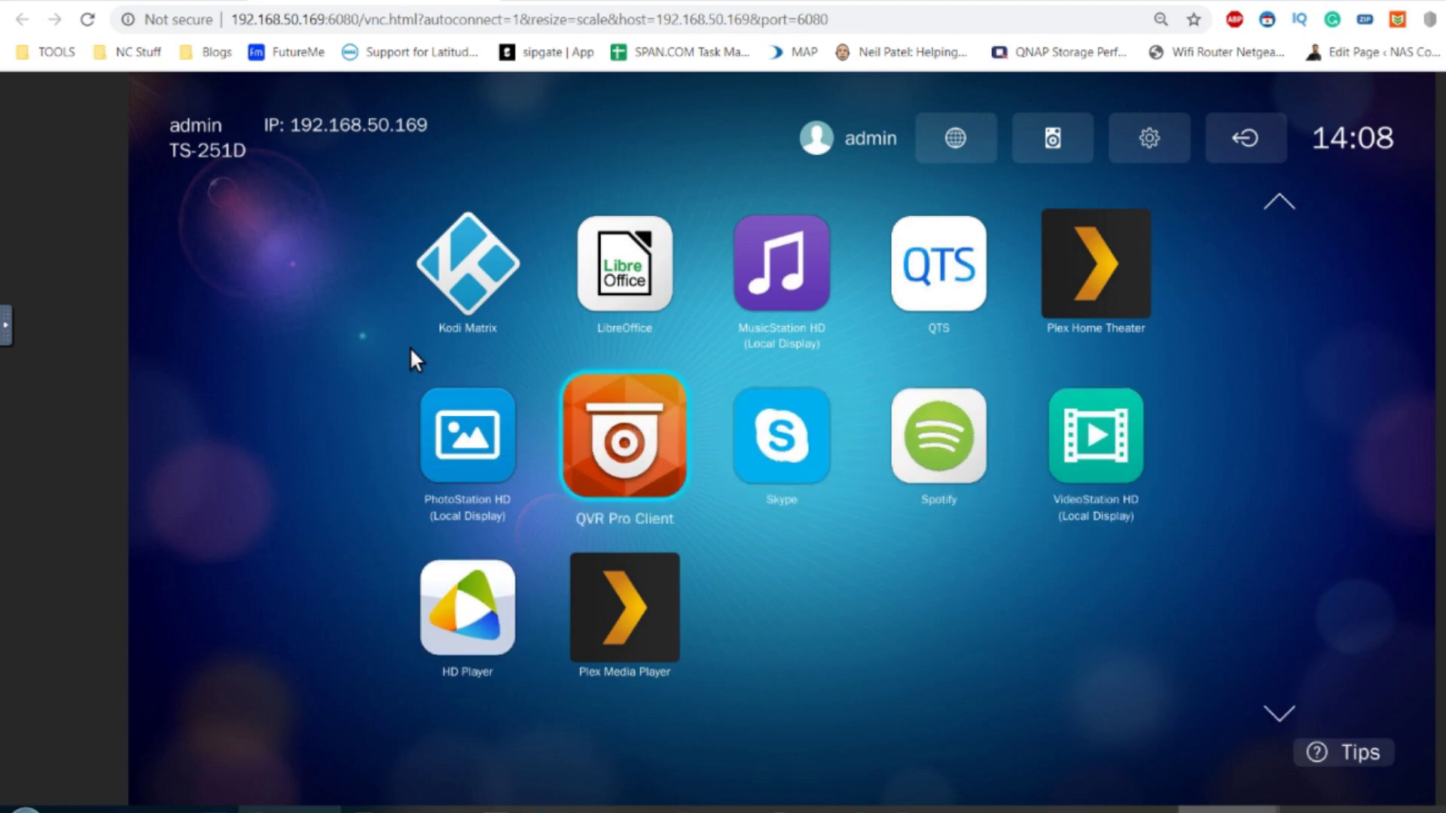
{"action": "key", "text": "Up"}
{"action": "key", "text": "Right"}
{"action": "key", "text": "Right"}
{"action": "key", "text": "Down"}
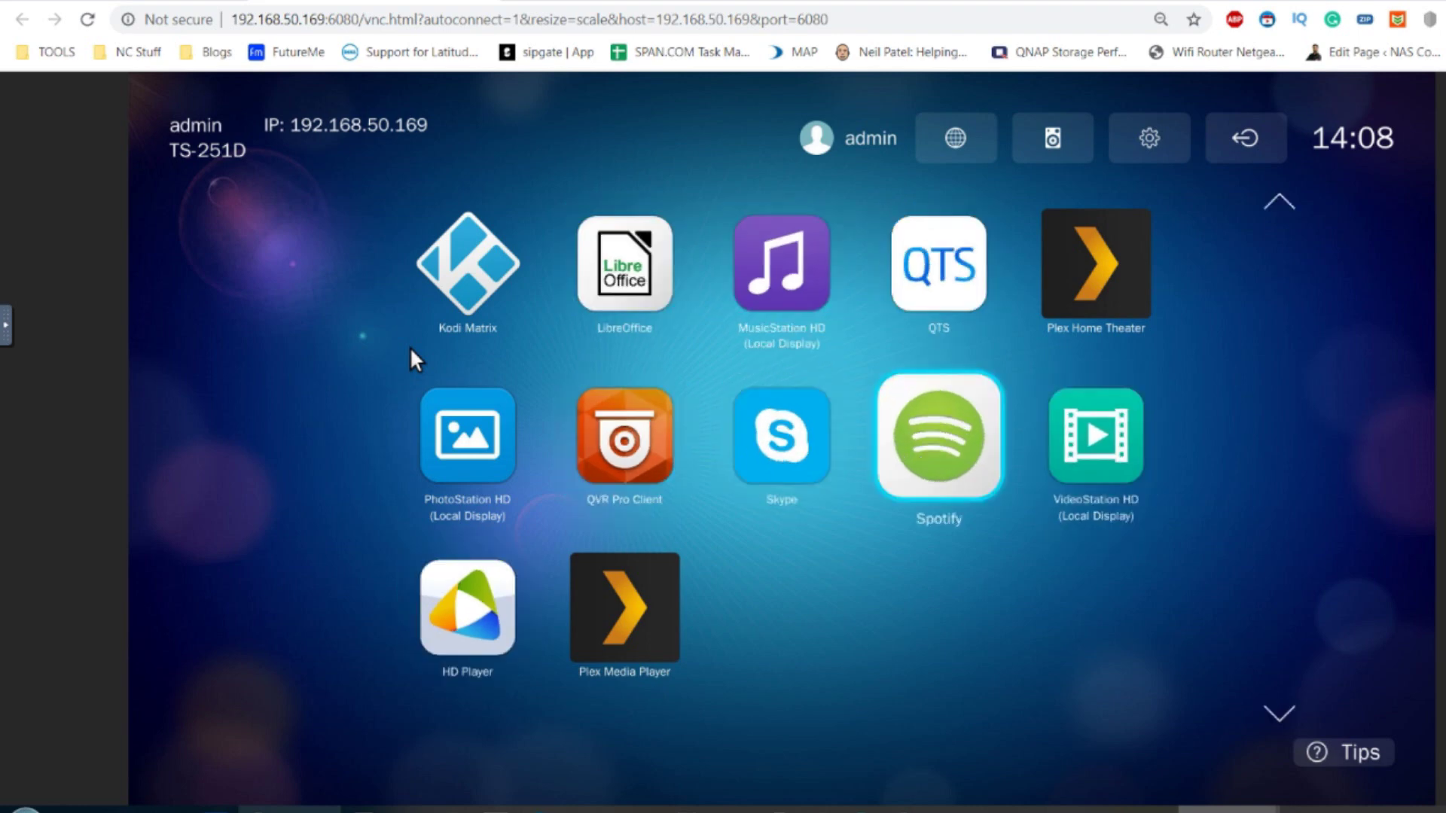
{"action": "key", "text": "Right"}
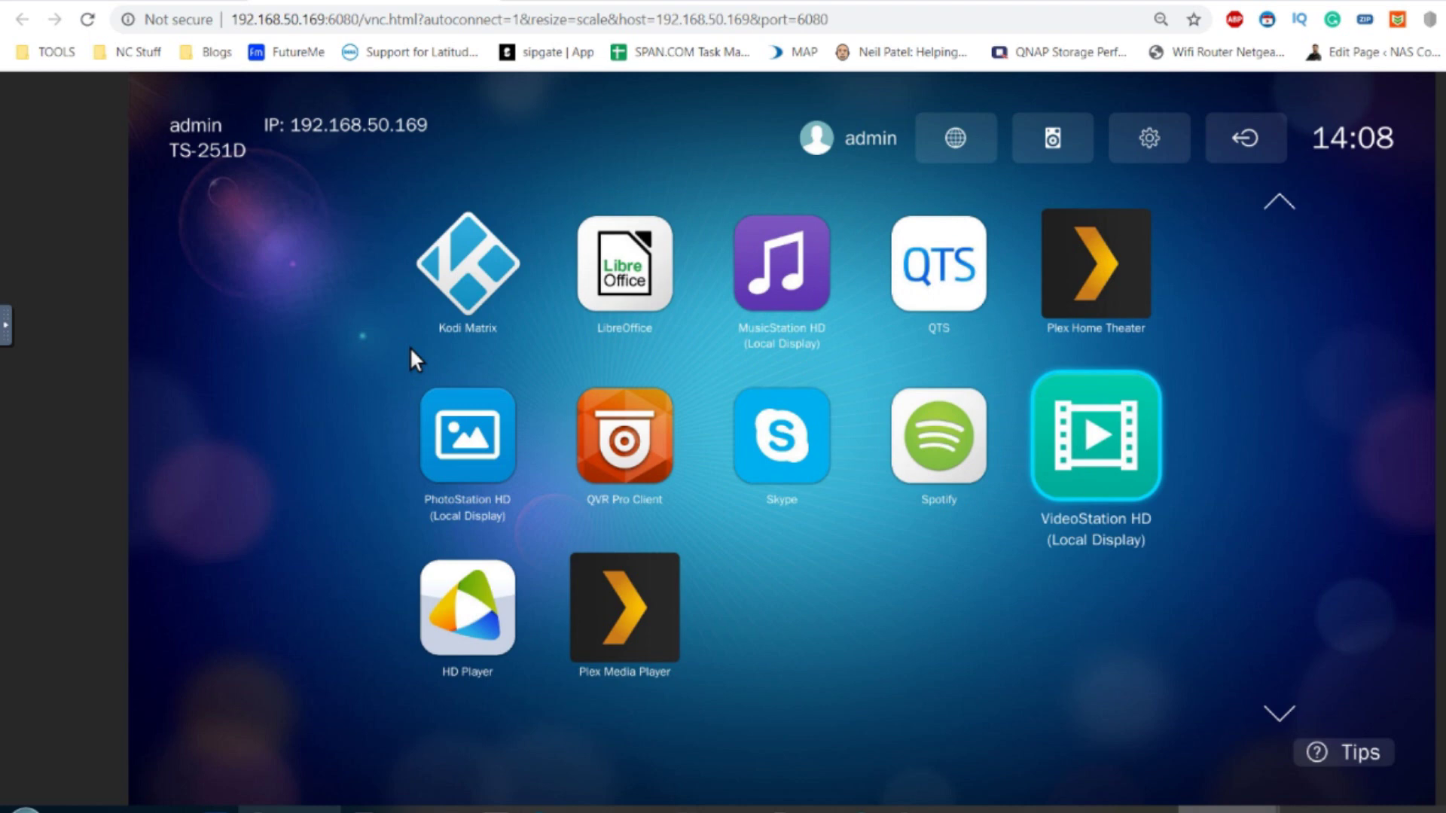
{"action": "key", "text": "Up"}
{"action": "key", "text": "Down"}
{"action": "key", "text": "Left"}
{"action": "key", "text": "Left"}
{"action": "key", "text": "Left"}
{"action": "key", "text": "Down"}
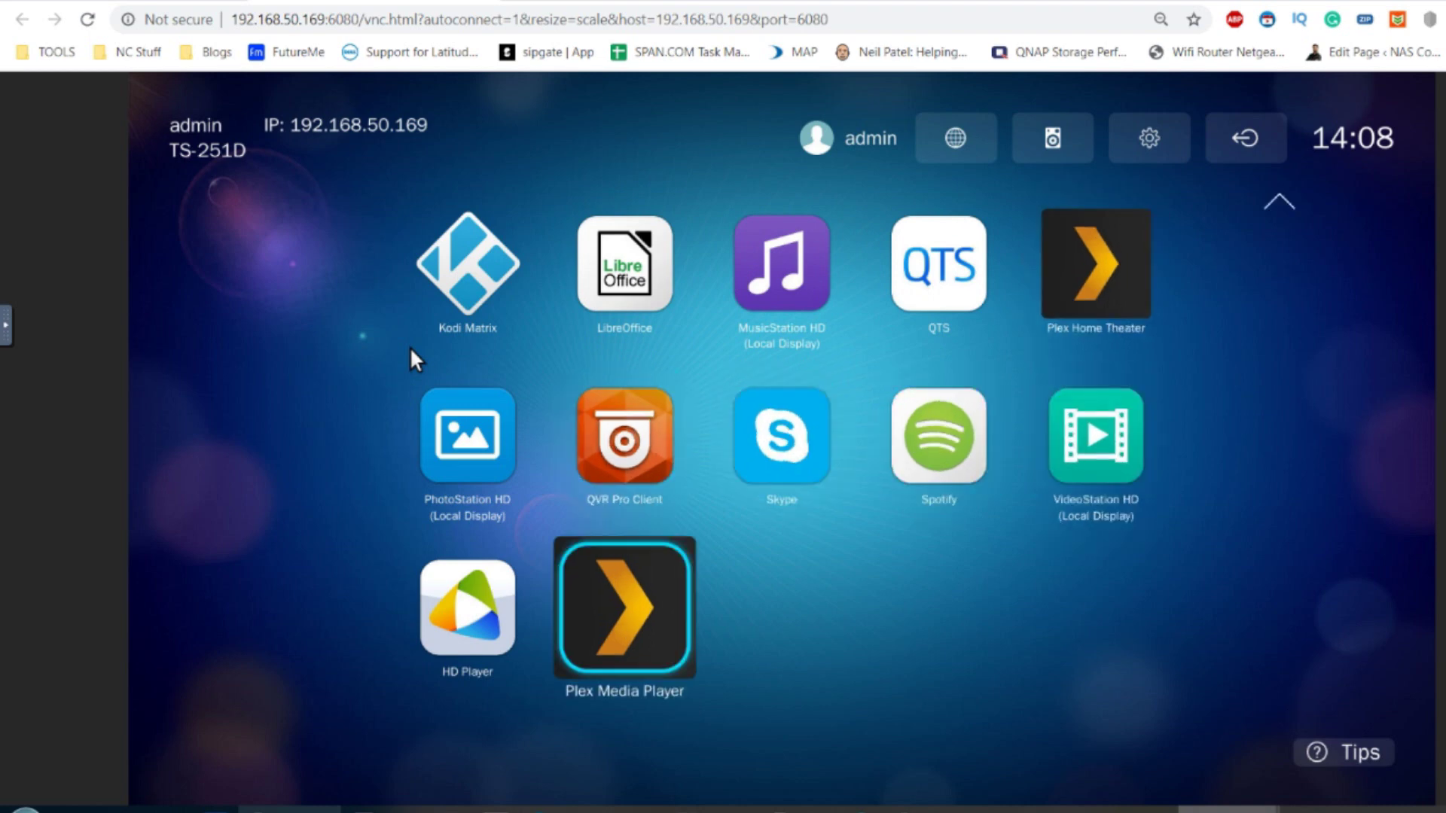
{"action": "key", "text": "Up"}
{"action": "key", "text": "Up"}
{"action": "key", "text": "Left"}
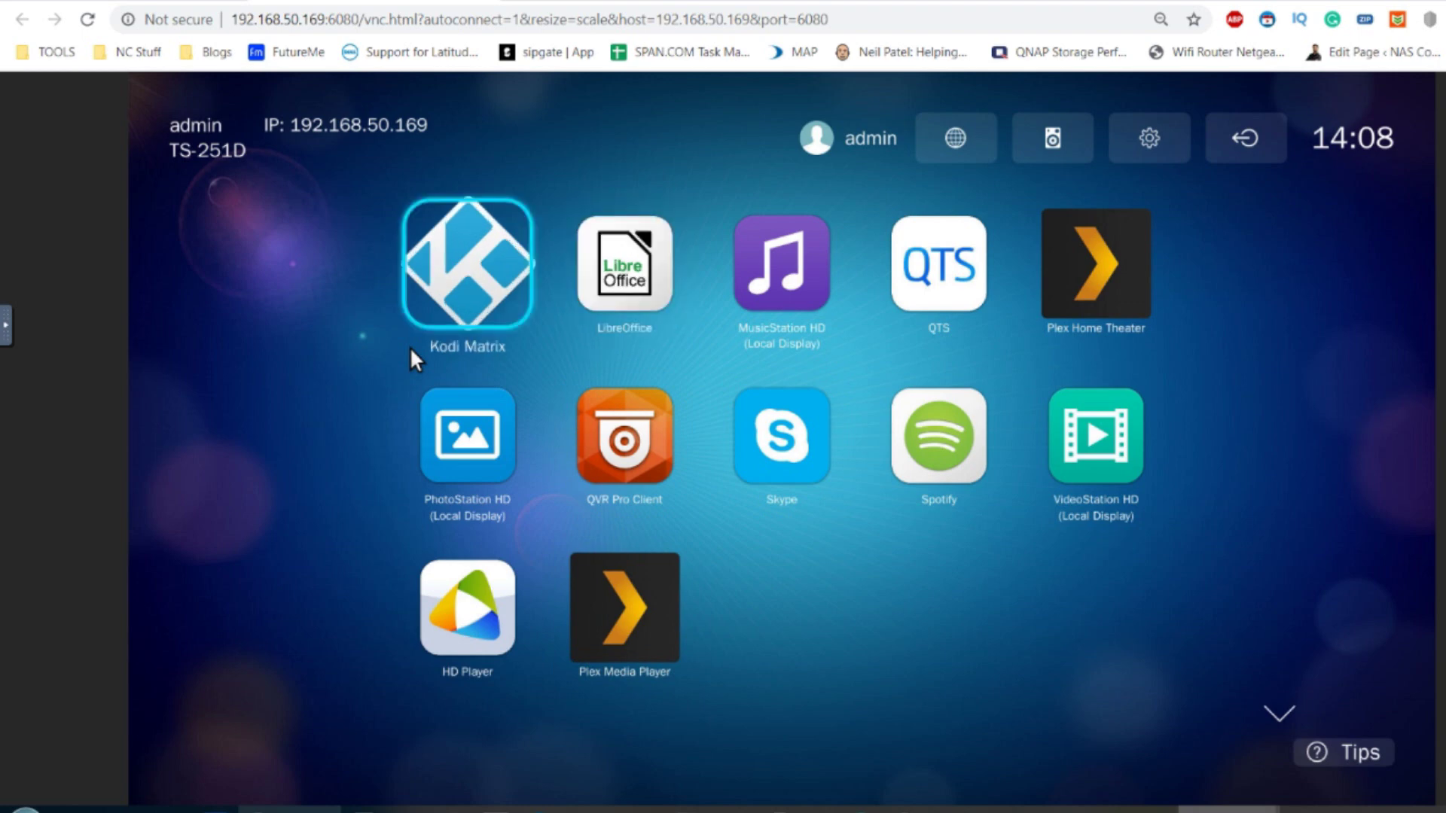
{"action": "left_click", "coordinate": [1163, 136]}
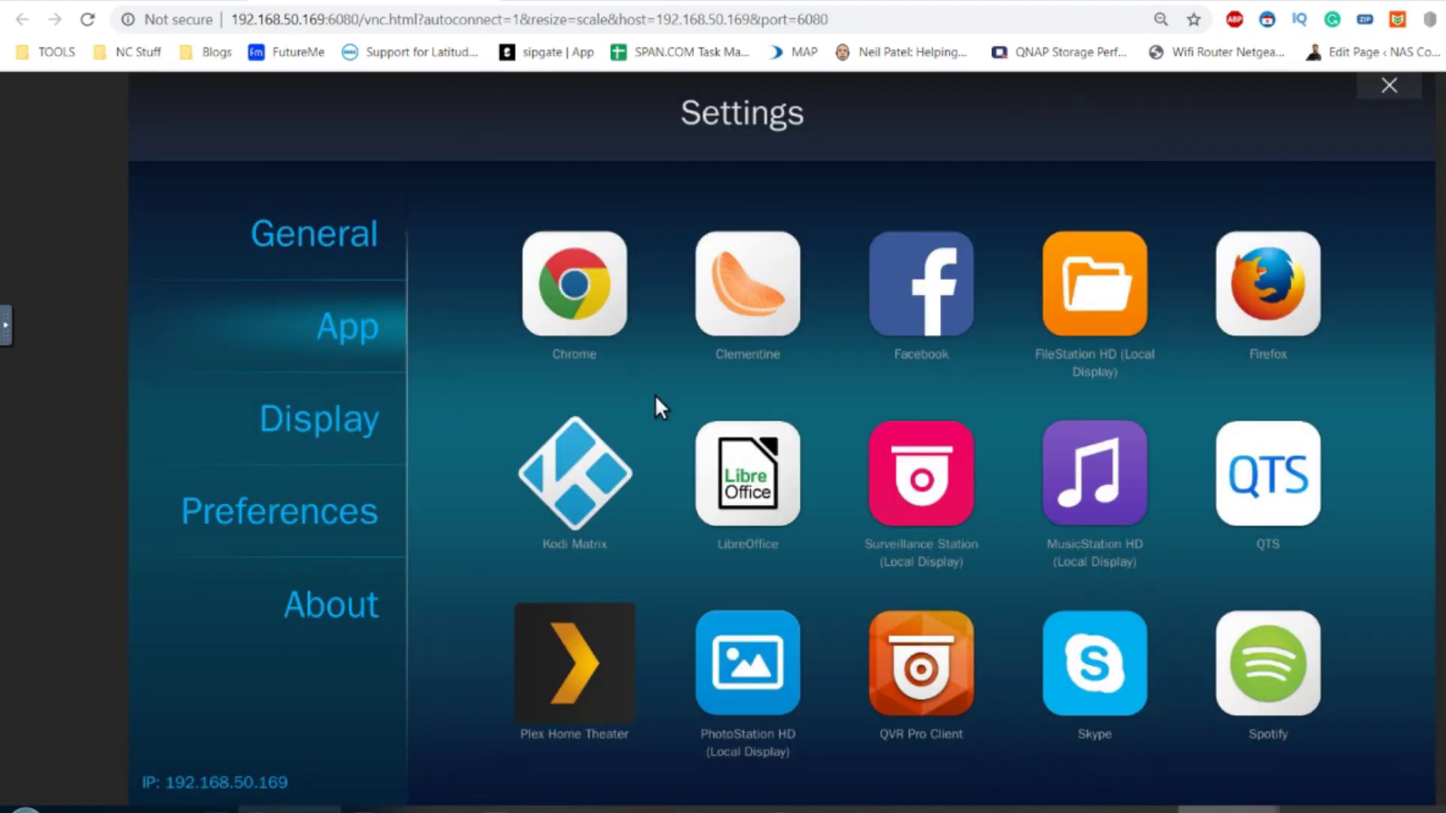
- Check Kodi Matrix 19.0.0.200 under HD Station's App settings, then launch Kodi Matrix
{"action": "key", "text": "Down"}
{"action": "key", "text": "Down"}
{"action": "key", "text": "Down"}
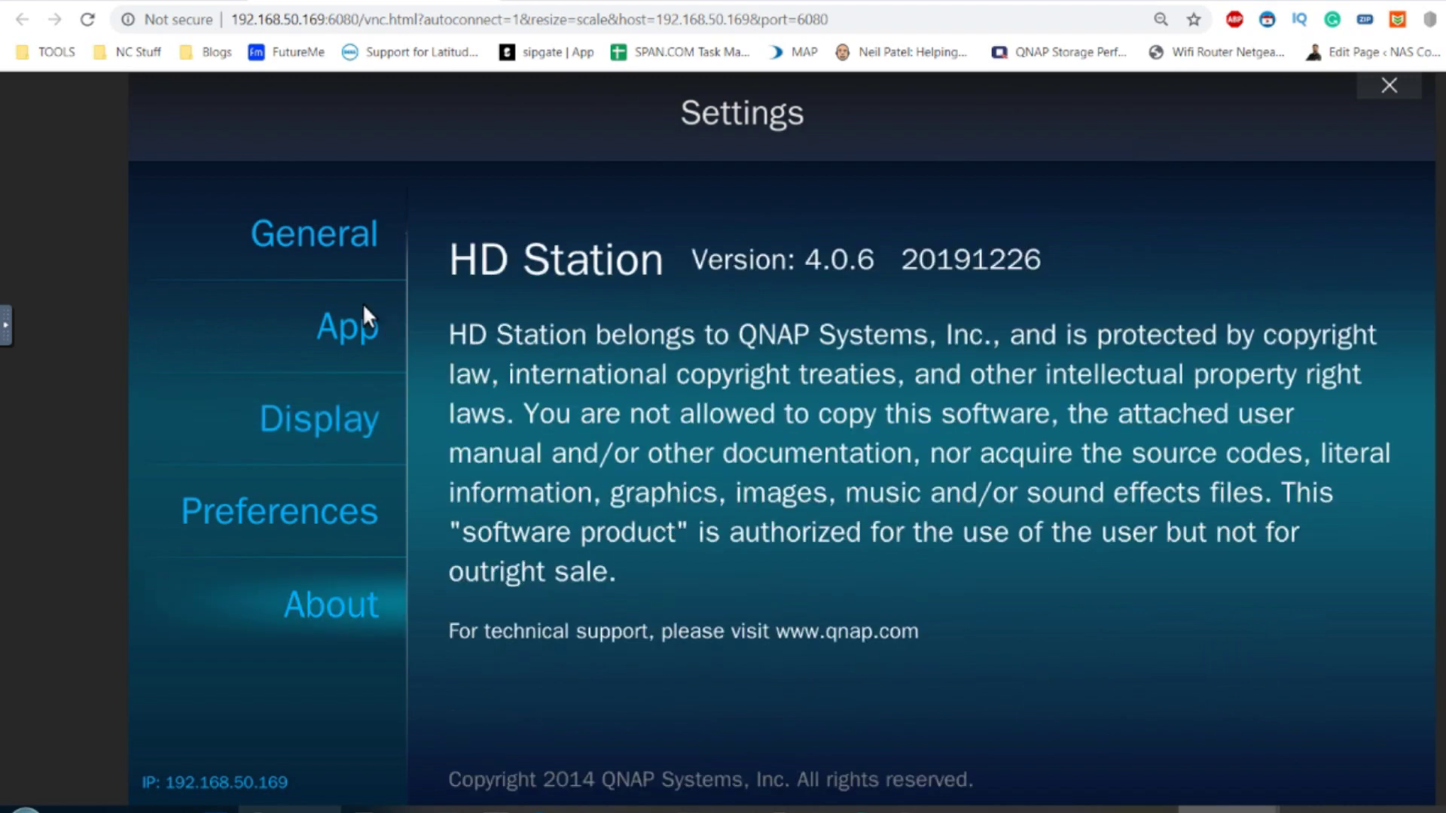
{"action": "left_click", "coordinate": [351, 334]}
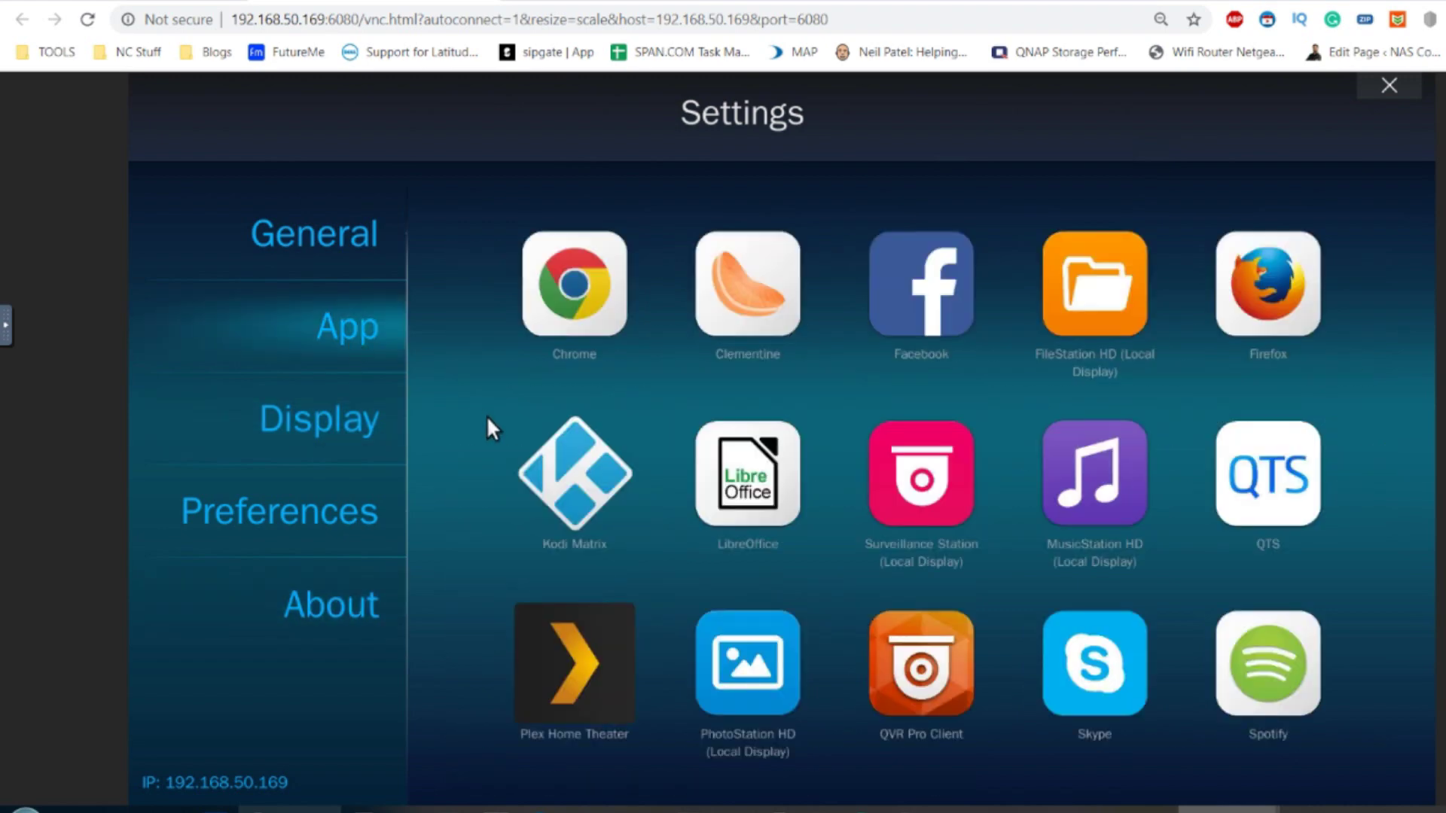
{"action": "left_click", "coordinate": [596, 488]}
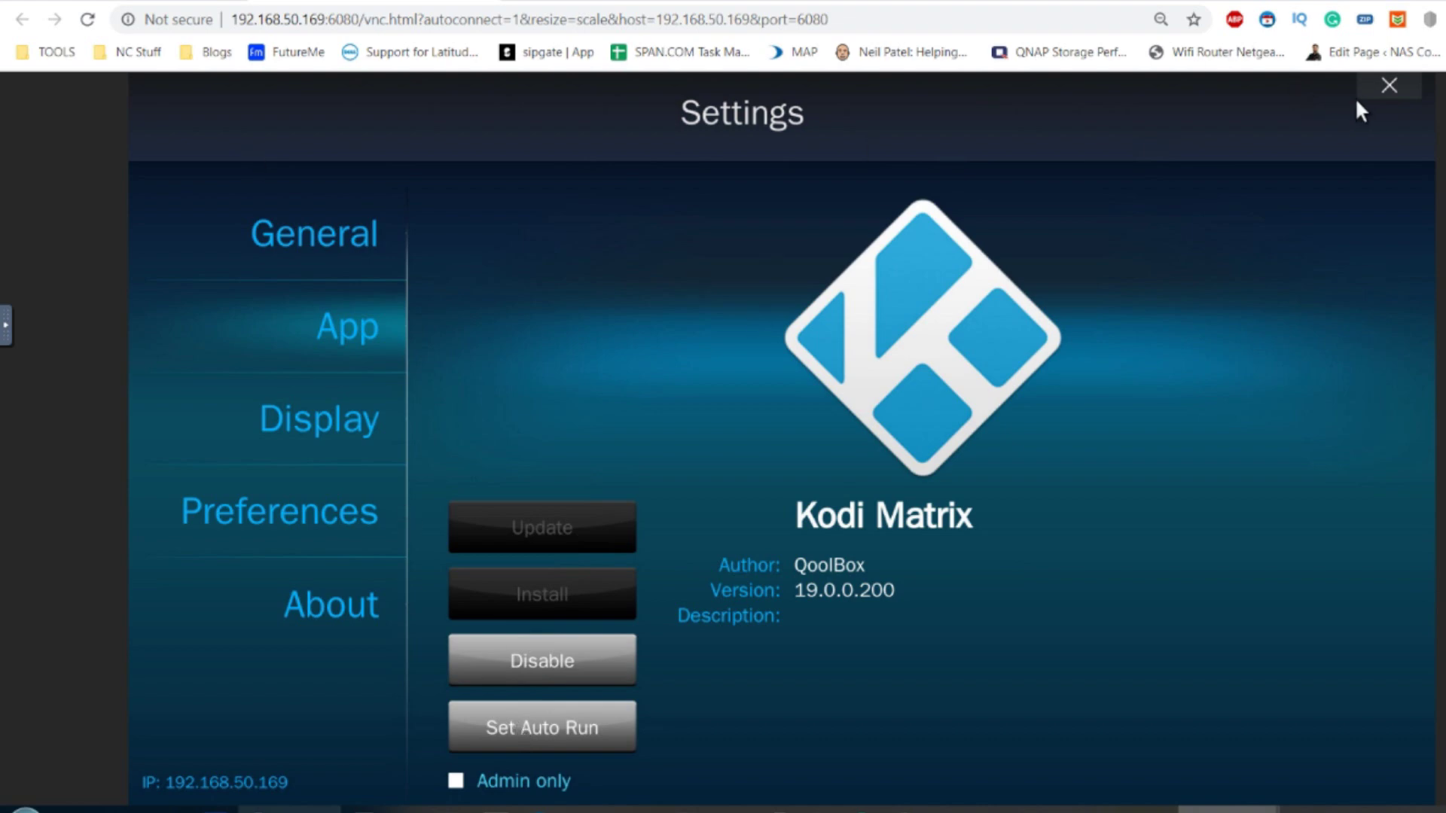
{"action": "left_click", "coordinate": [1385, 89]}
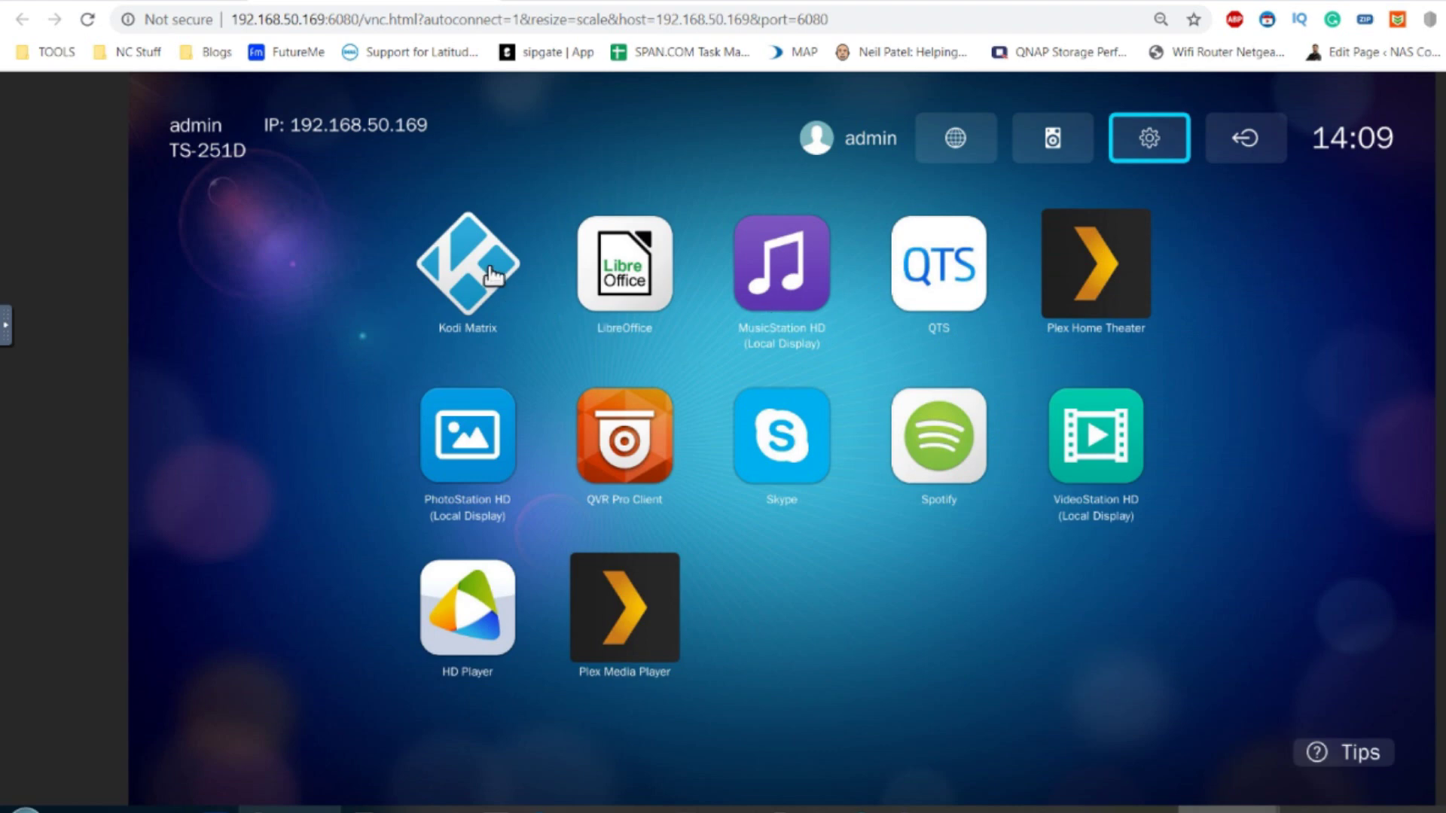
{"action": "left_click", "coordinate": [465, 277]}
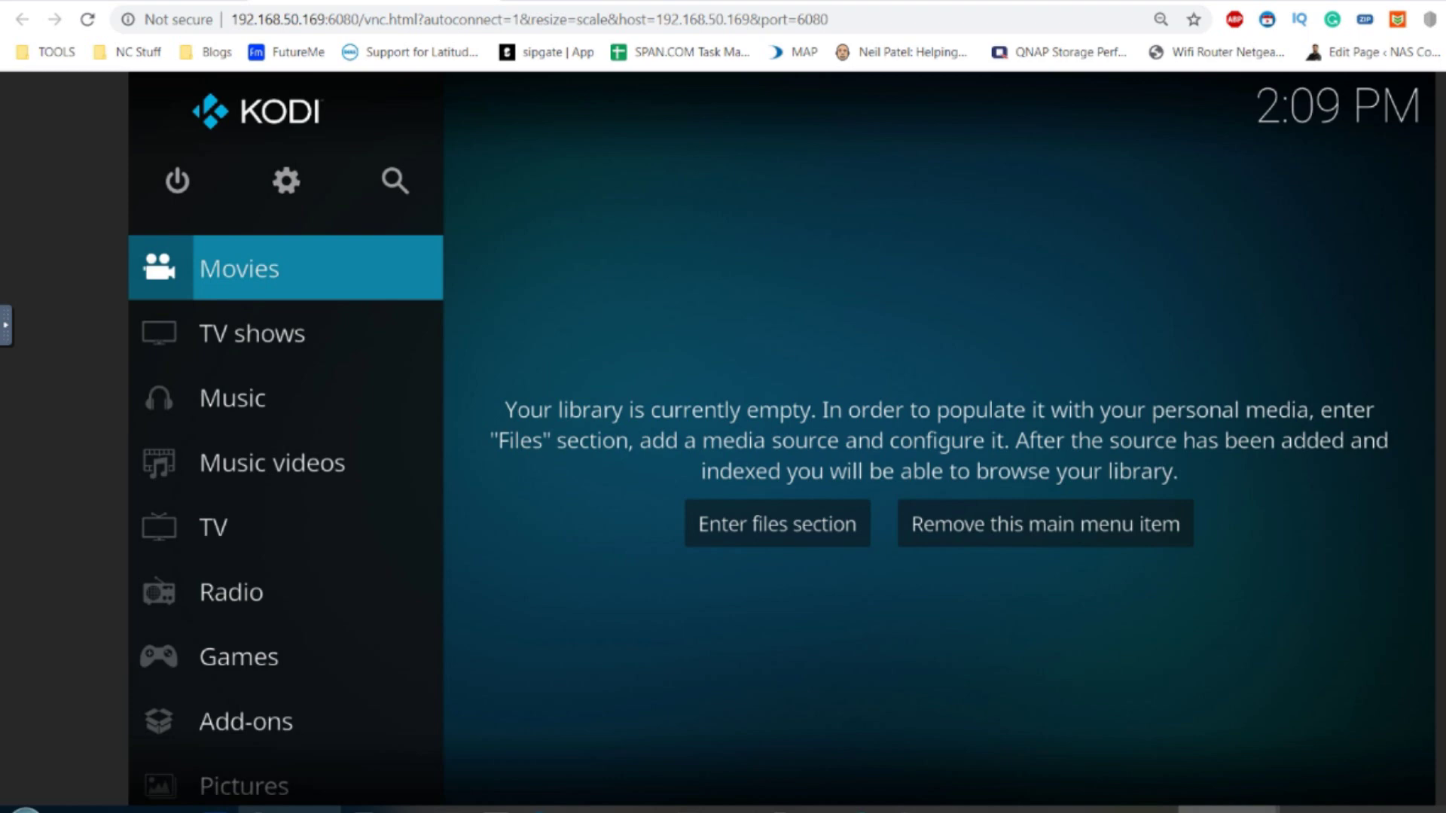
- Navigate Kodi's home menu to the settings gear, open System, and move to System information
{"action": "key", "text": "Down"}
{"action": "key", "text": "Down"}
{"action": "key", "text": "Down"}
{"action": "key", "text": "Down"}
{"action": "key", "text": "Down"}
{"action": "key", "text": "Down"}
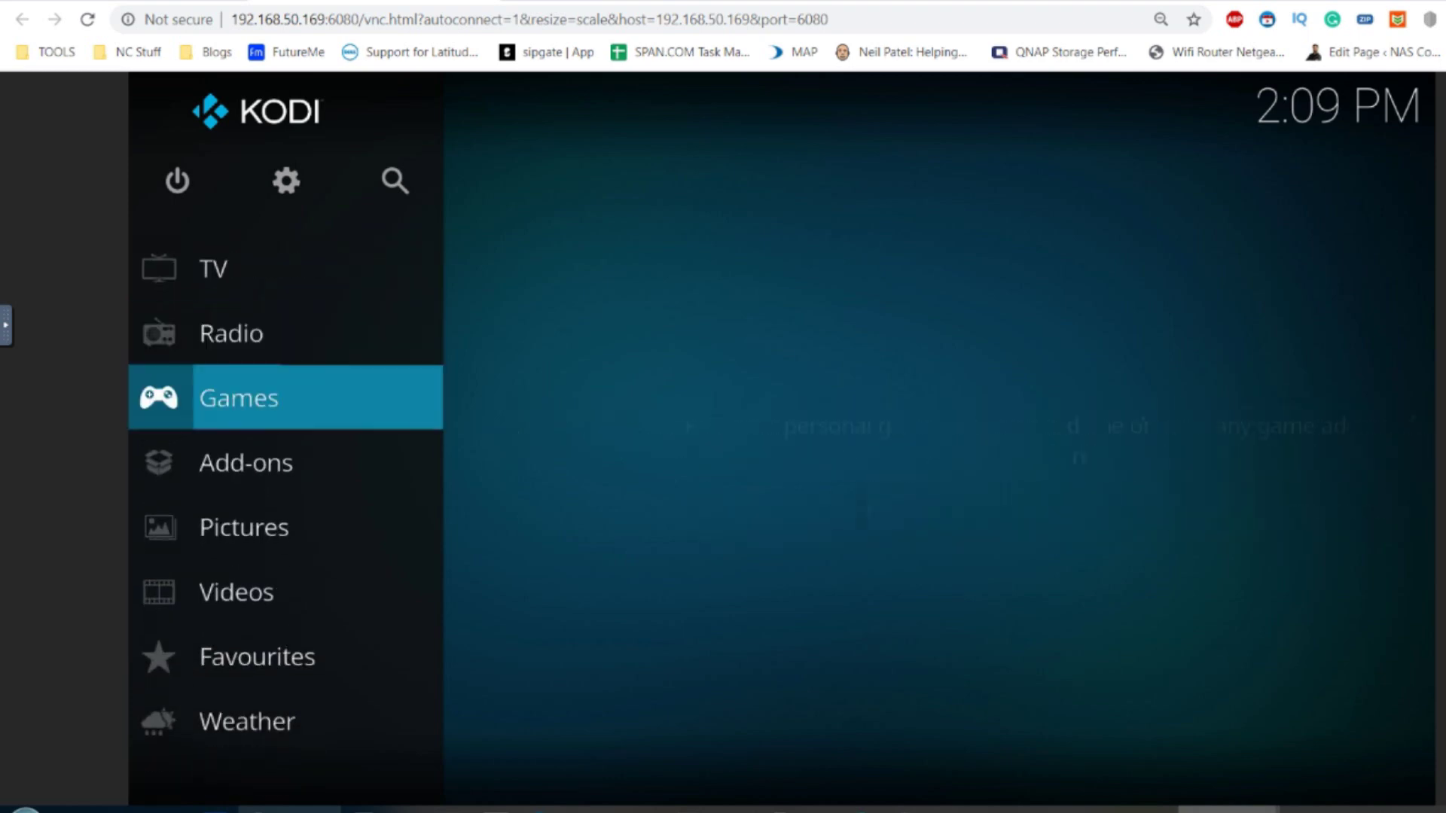
{"action": "key", "text": "Up"}
{"action": "key", "text": "Up"}
{"action": "key", "text": "Up"}
{"action": "key", "text": "Up"}
{"action": "key", "text": "Up"}
{"action": "key", "text": "Up"}
{"action": "key", "text": "Up"}
{"action": "key", "text": "Up"}
{"action": "key", "text": "Up"}
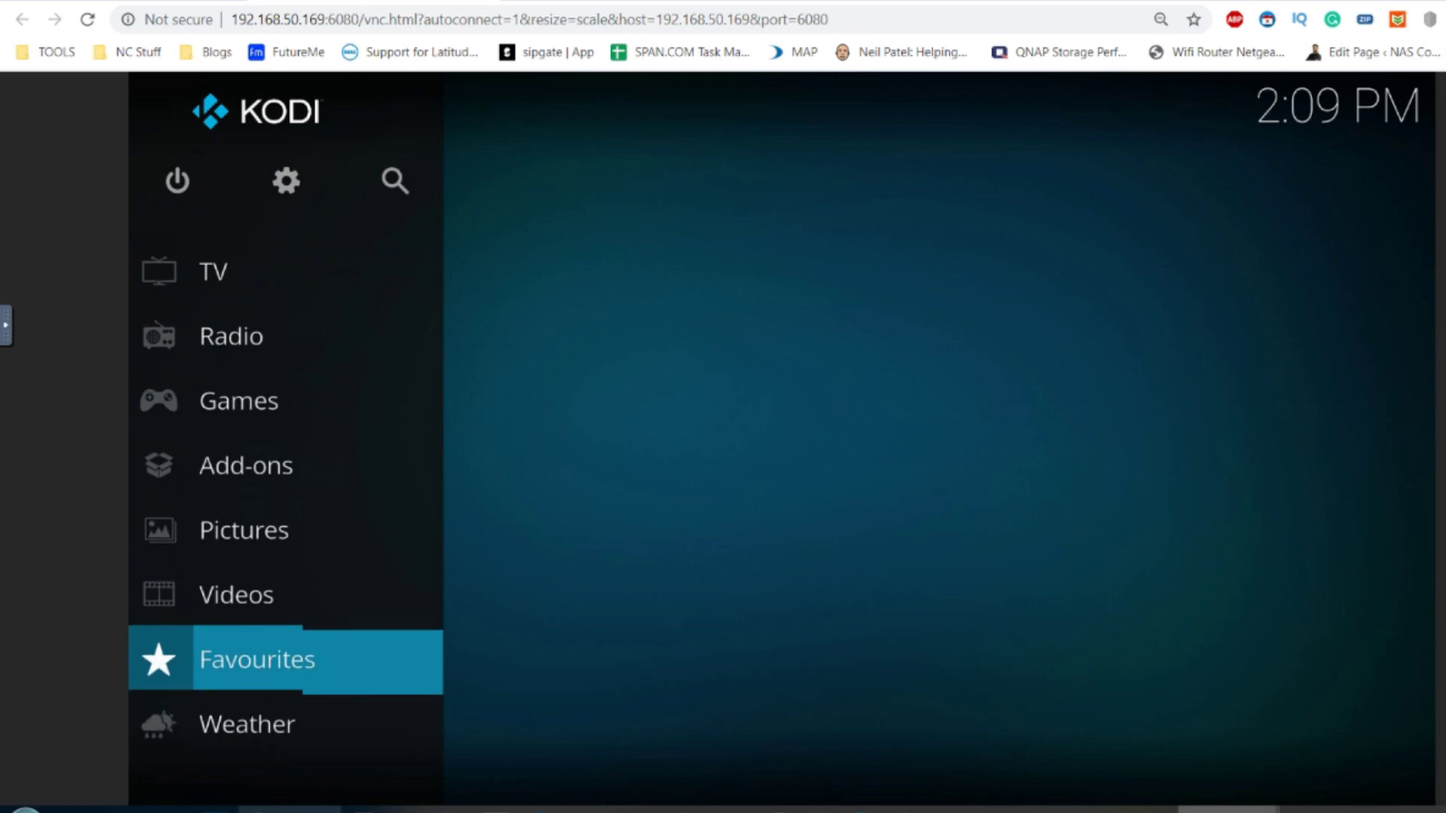
{"action": "key", "text": "Down"}
{"action": "key", "text": "Down"}
{"action": "key", "text": "Right"}
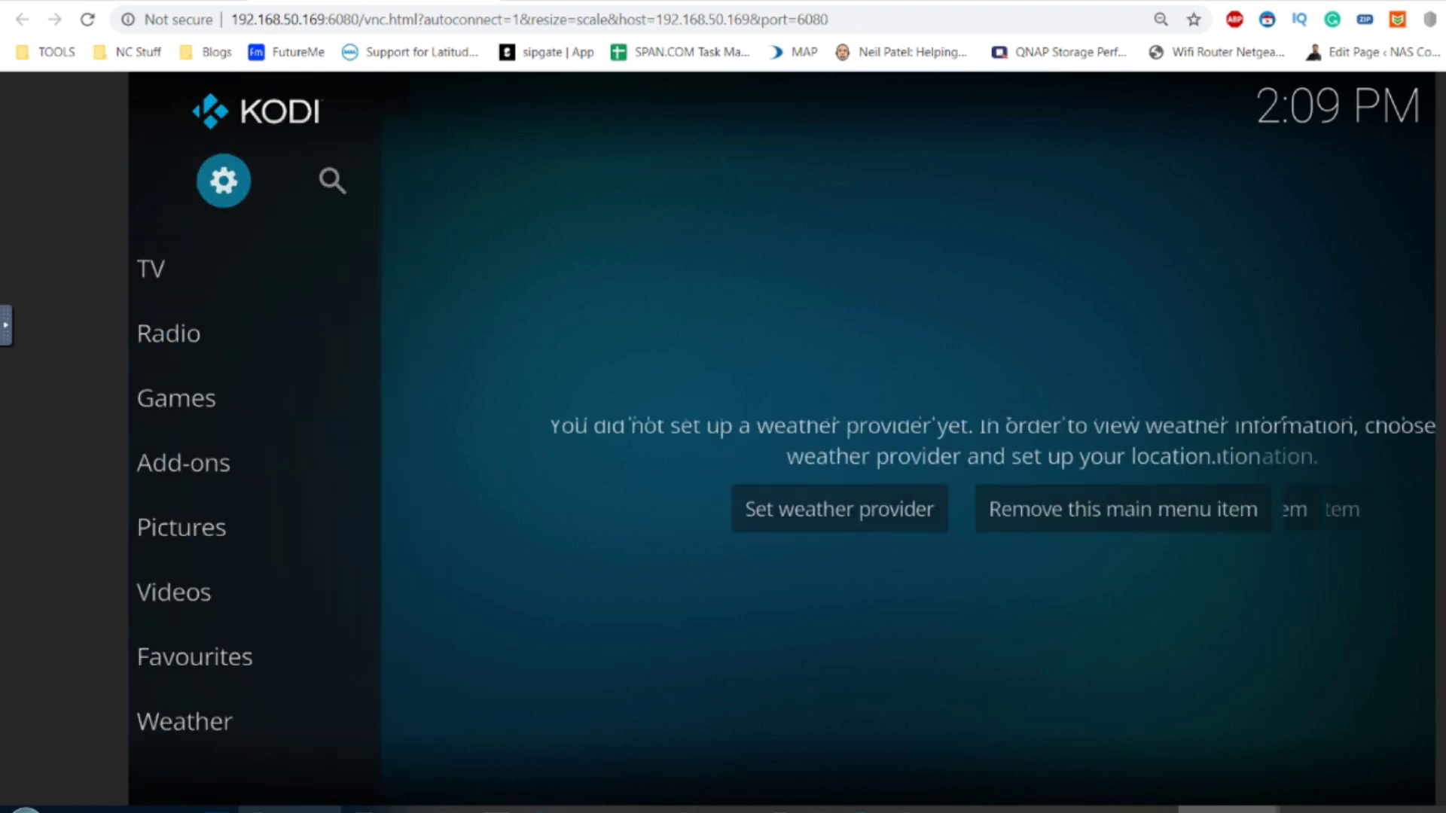
{"action": "key", "text": "Return"}
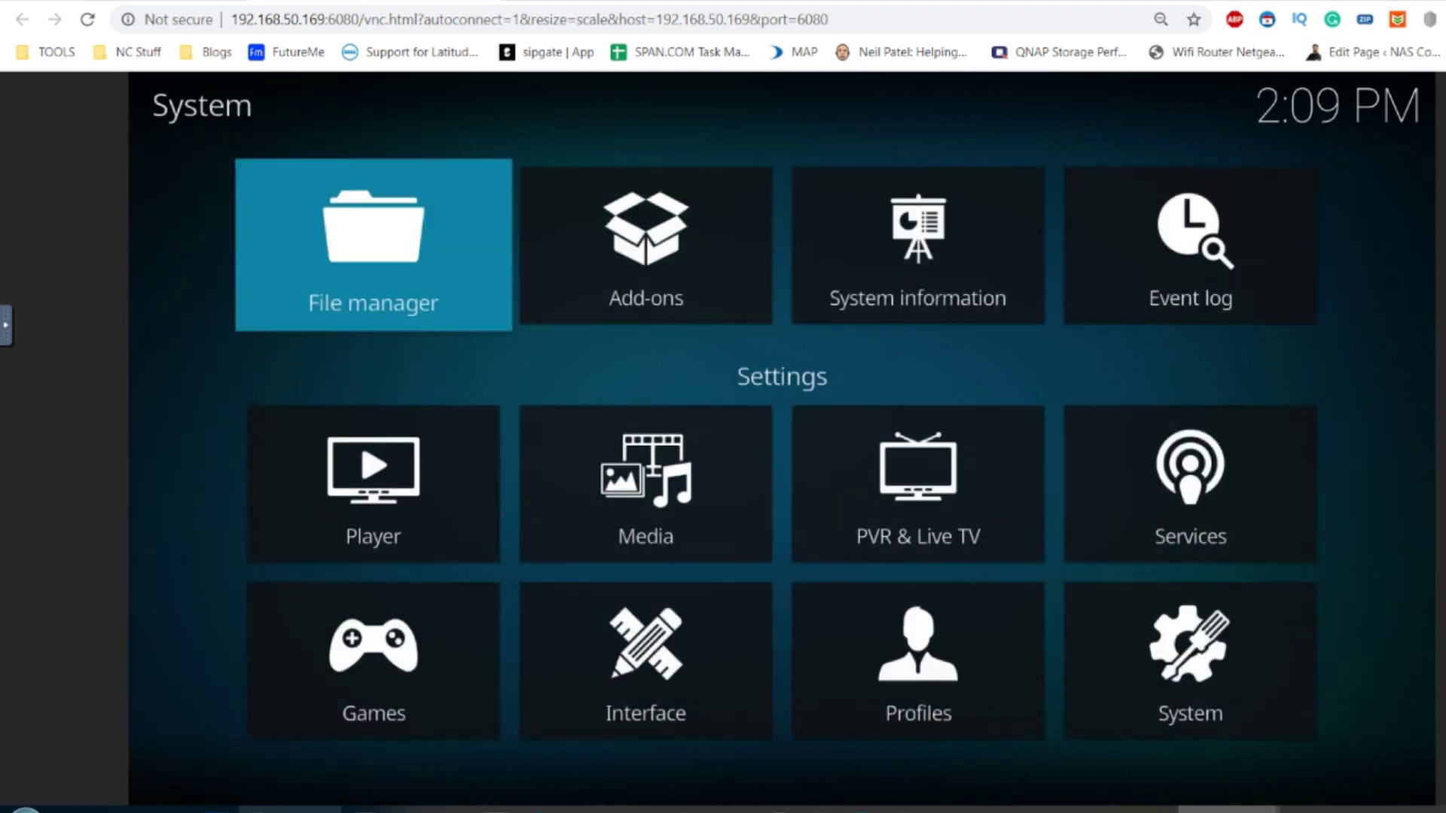
{"action": "key", "text": "Right"}
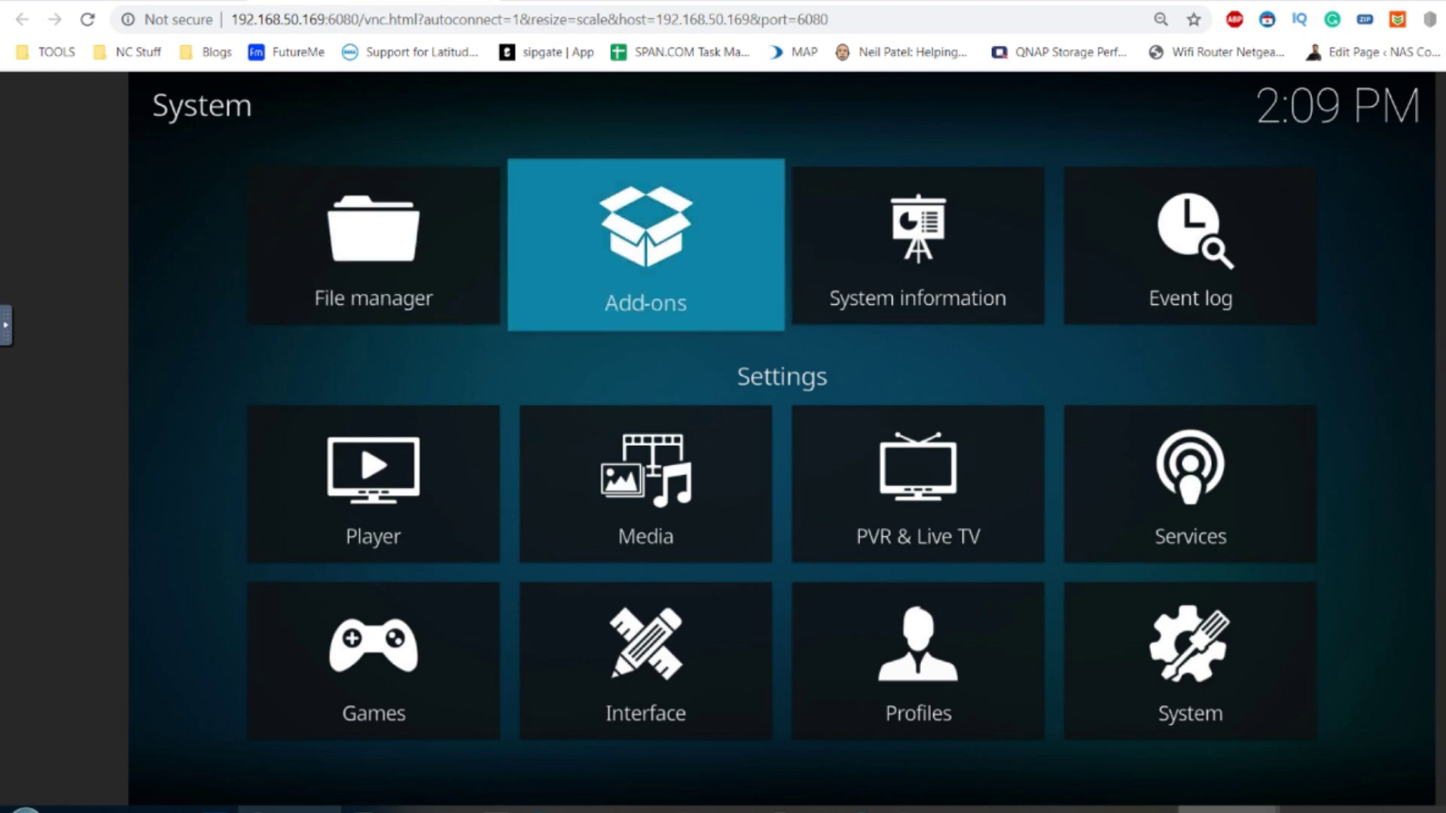
{"action": "key", "text": "Right"}
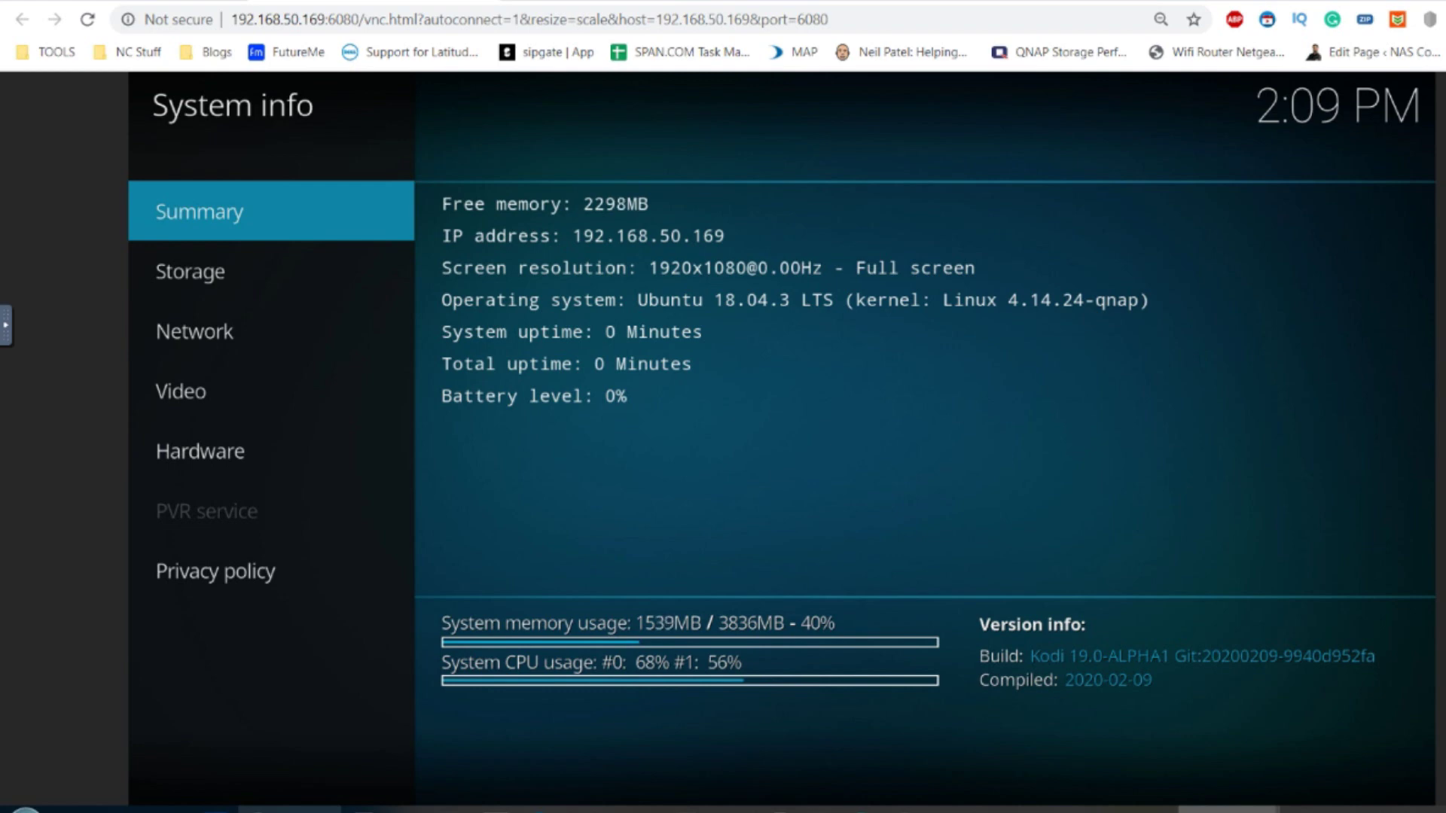
- Review the Celeron J4005 hardware and Intel UHD Graphics 600 video info, then back out to System
{"action": "key", "text": "Down"}
{"action": "key", "text": "Down"}
{"action": "key", "text": "Down"}
{"action": "key", "text": "Down"}
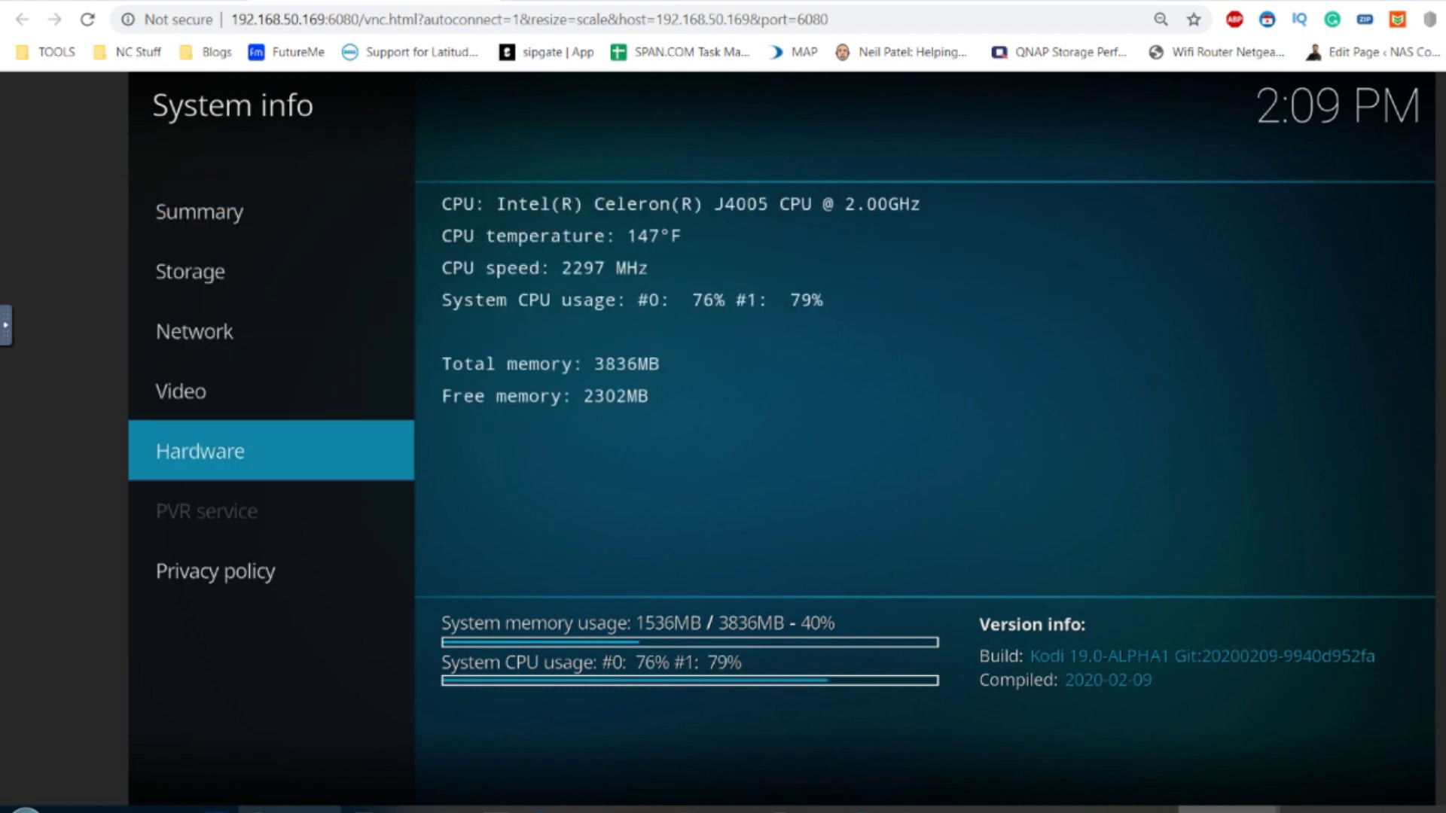
{"action": "key", "text": "Down"}
{"action": "key", "text": "Up"}
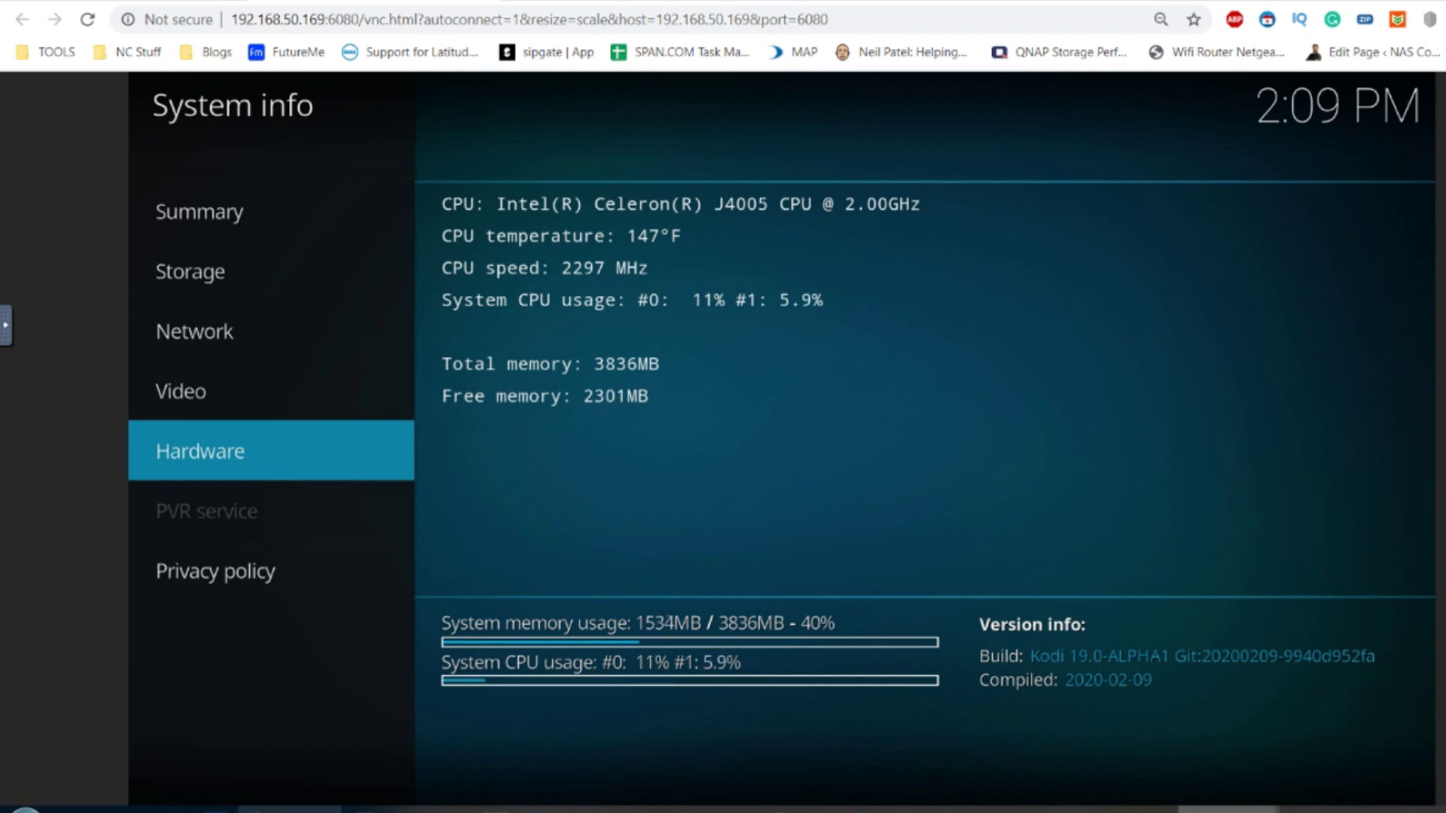
{"action": "key", "text": "Up"}
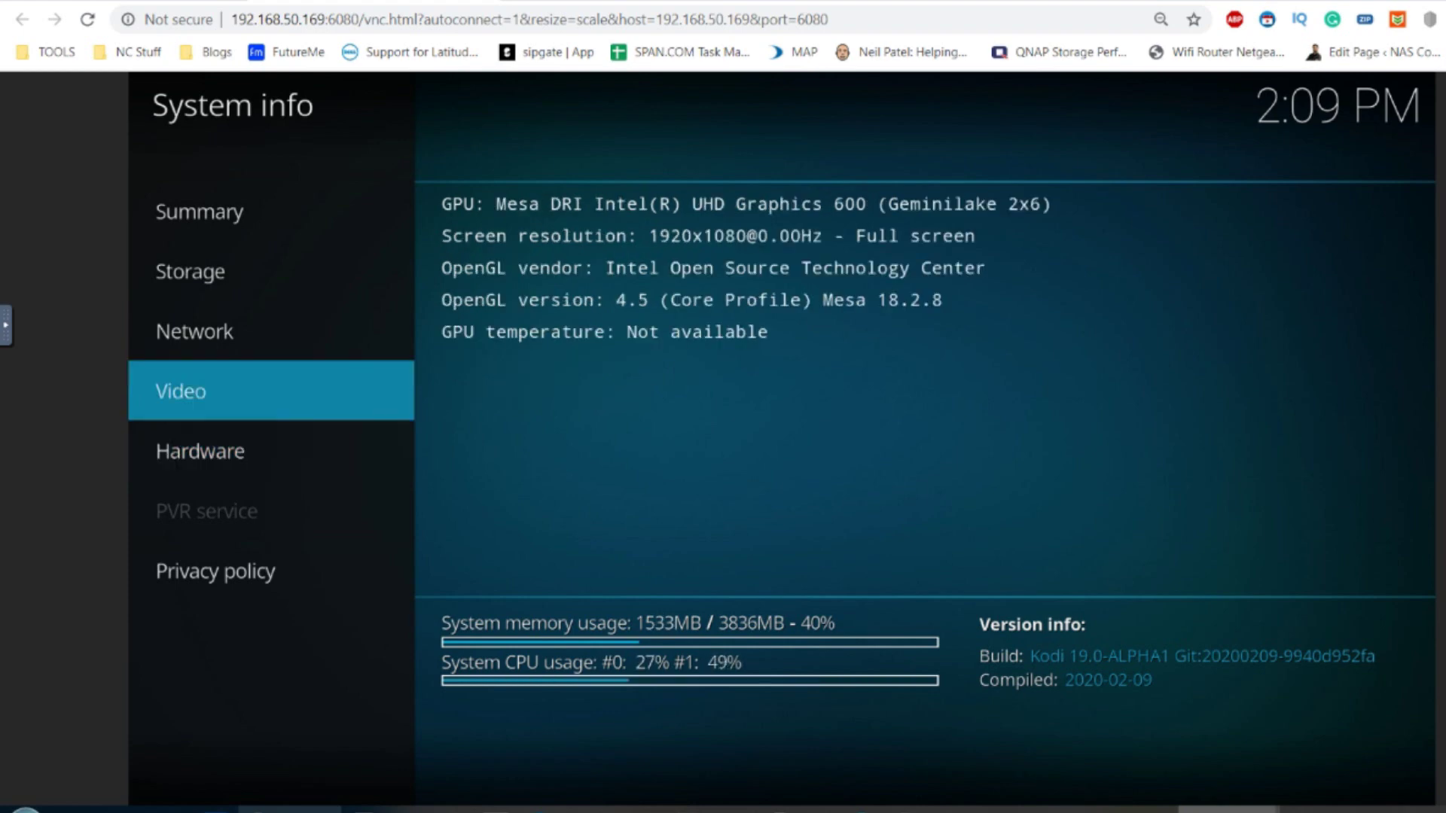
{"action": "key", "text": "BackSpace"}
{"action": "key", "text": "Left"}
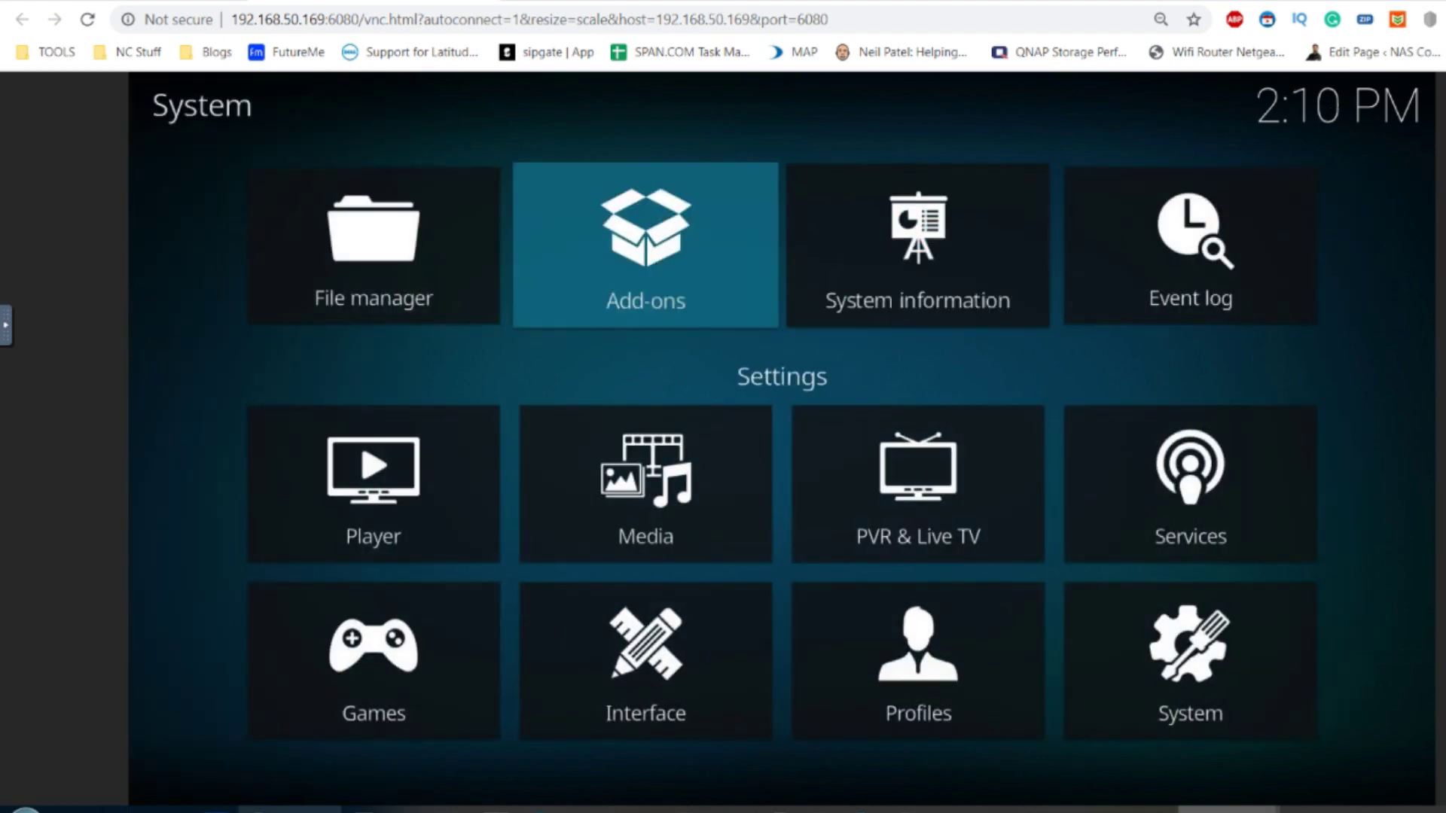
{"action": "key", "text": "Left"}
{"action": "key", "text": "BackSpace"}
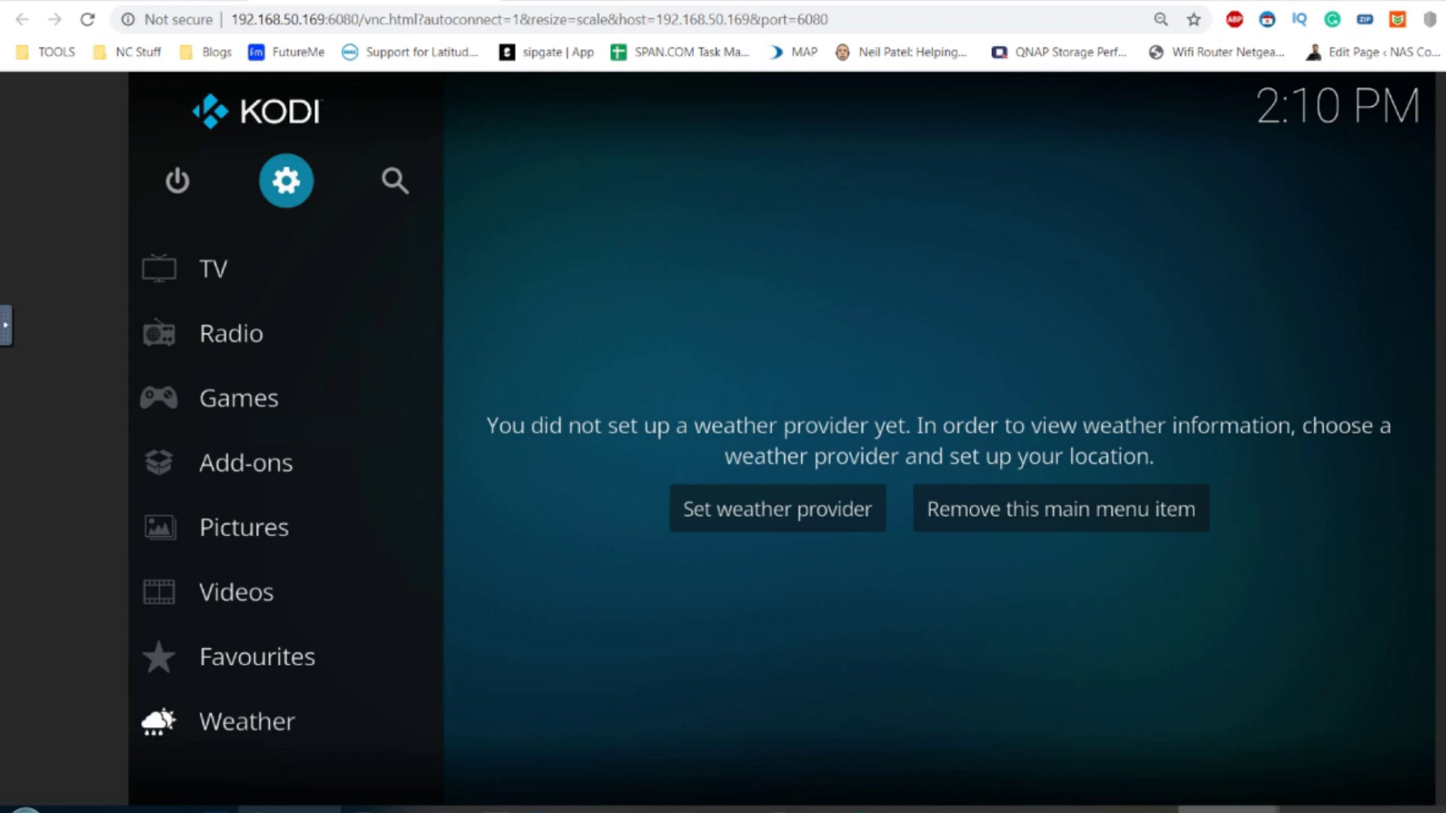
{"action": "key", "text": "Down"}
{"action": "key", "text": "Down"}
{"action": "key", "text": "Down"}
{"action": "key", "text": "Down"}
{"action": "key", "text": "Down"}
{"action": "key", "text": "Down"}
{"action": "key", "text": "Down"}
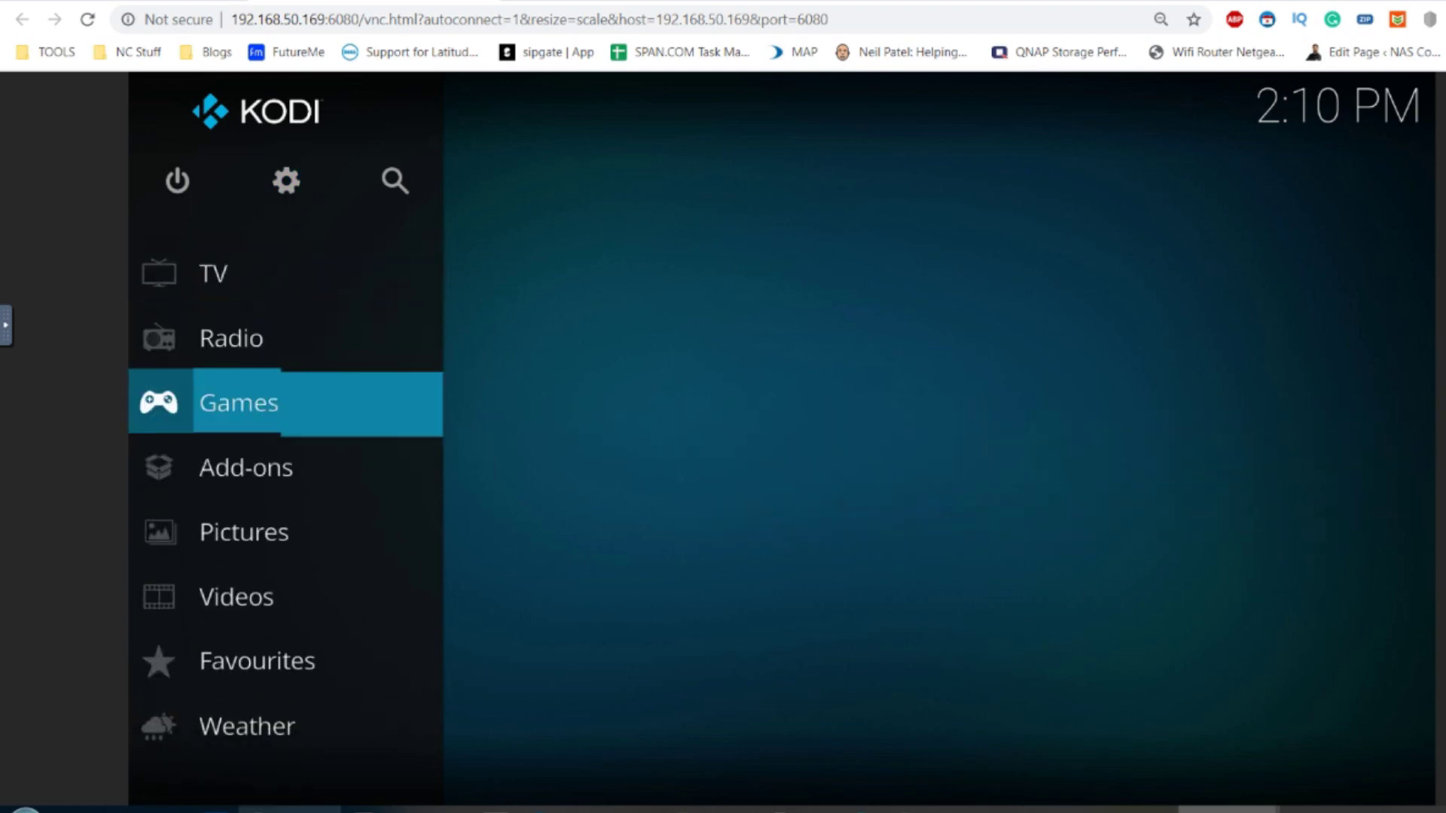
{"action": "key", "text": "Down"}
{"action": "key", "text": "Down"}
{"action": "key", "text": "Down"}
{"action": "key", "text": "Down"}
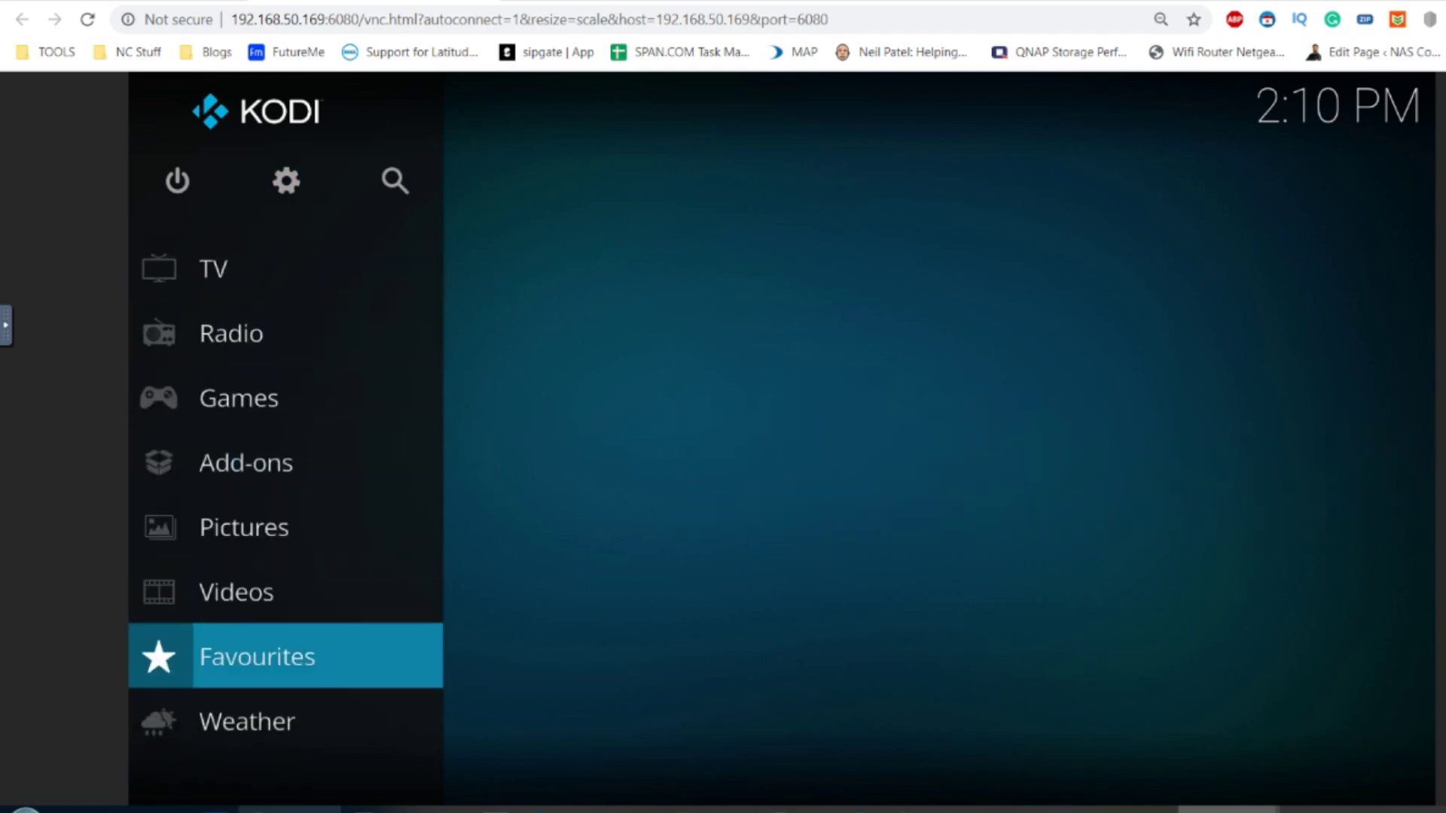
{"action": "key", "text": "Up"}
{"action": "key", "text": "Up"}
{"action": "key", "text": "Up"}
{"action": "key", "text": "Up"}
{"action": "key", "text": "Up"}
{"action": "key", "text": "Up"}
{"action": "key", "text": "Up"}
{"action": "key", "text": "Up"}
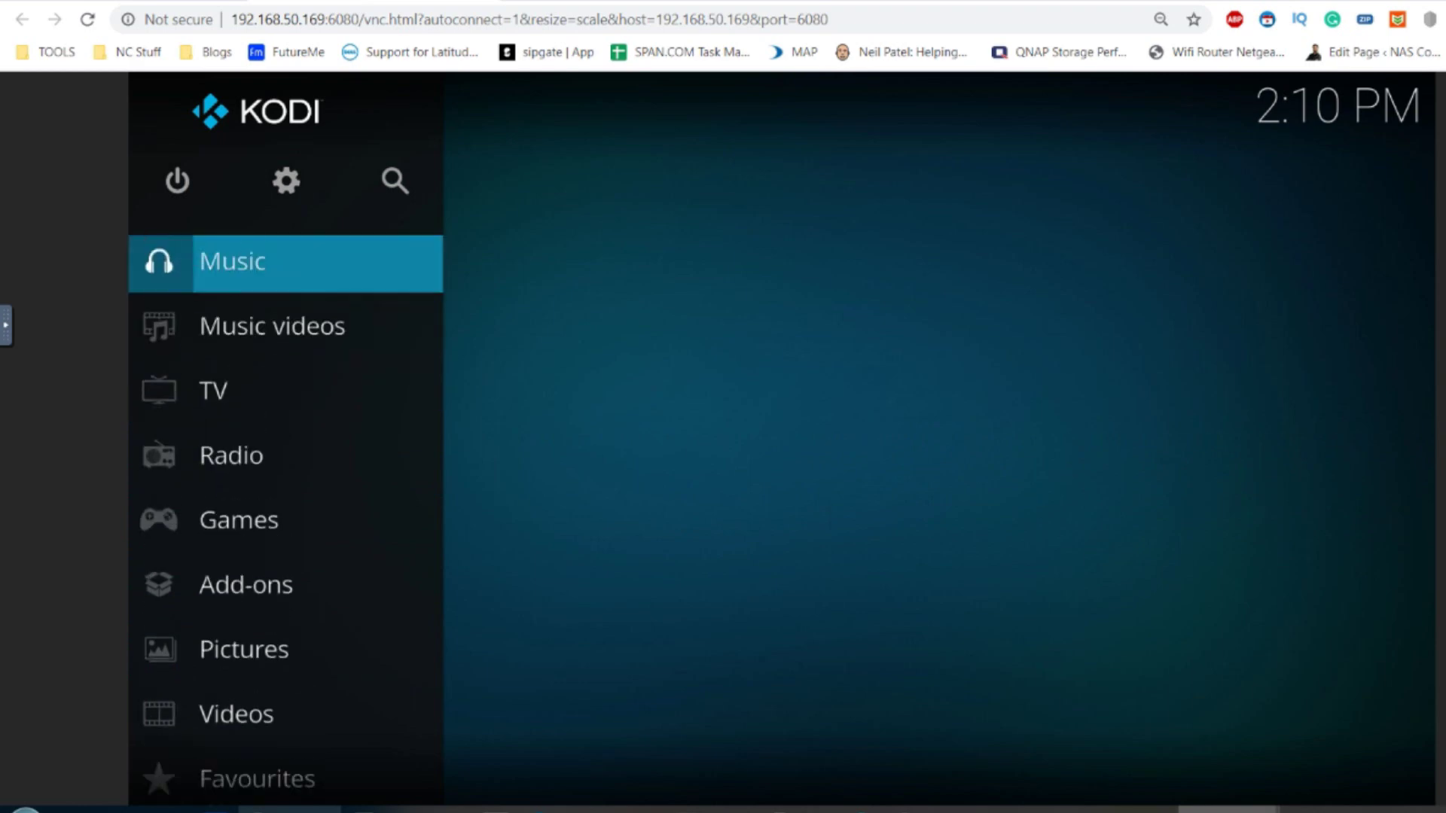
{"action": "key", "text": "Up"}
{"action": "key", "text": "Up"}
{"action": "key", "text": "Up"}
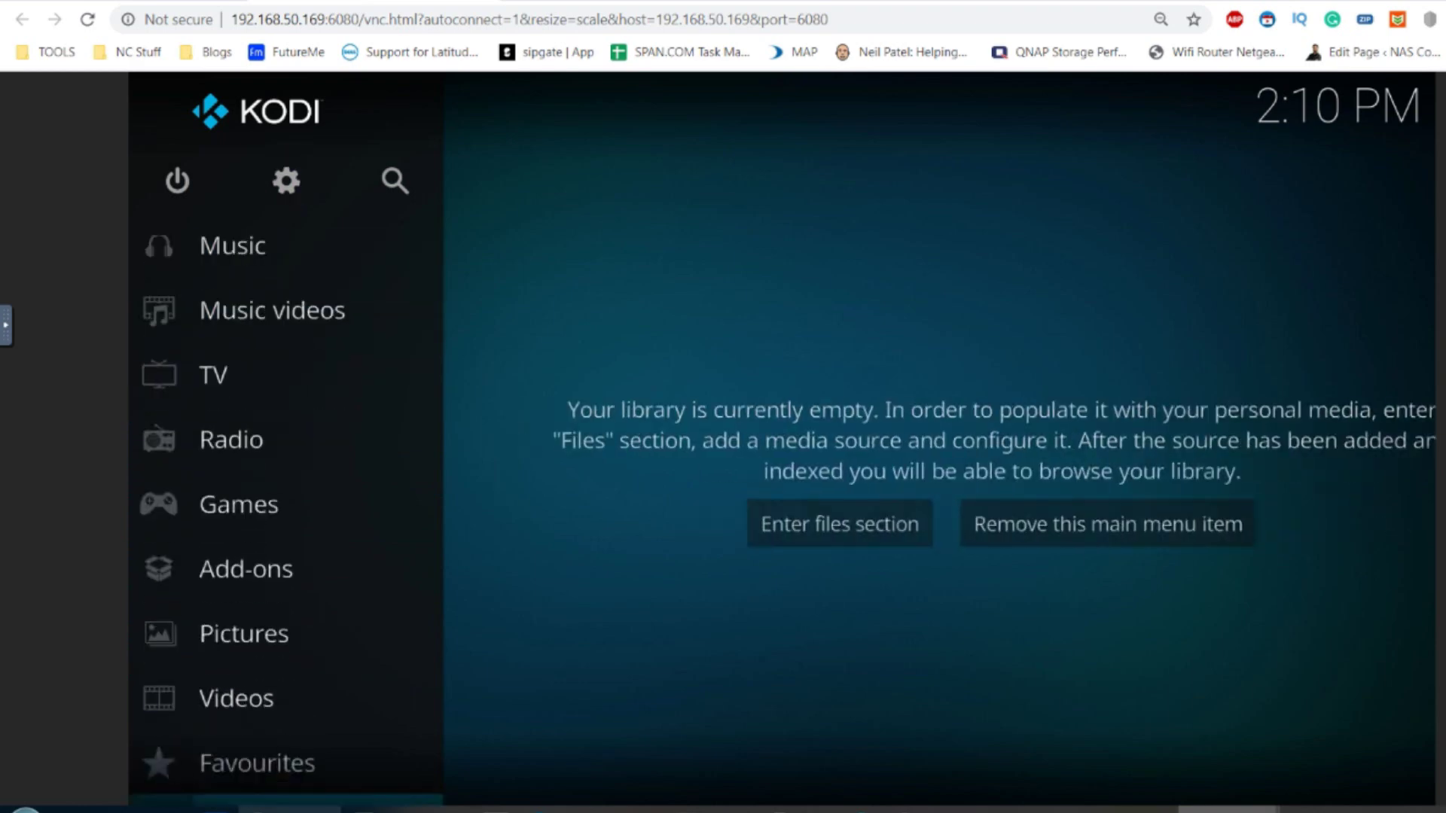
{"action": "key", "text": "Down"}
{"action": "key", "text": "Return"}
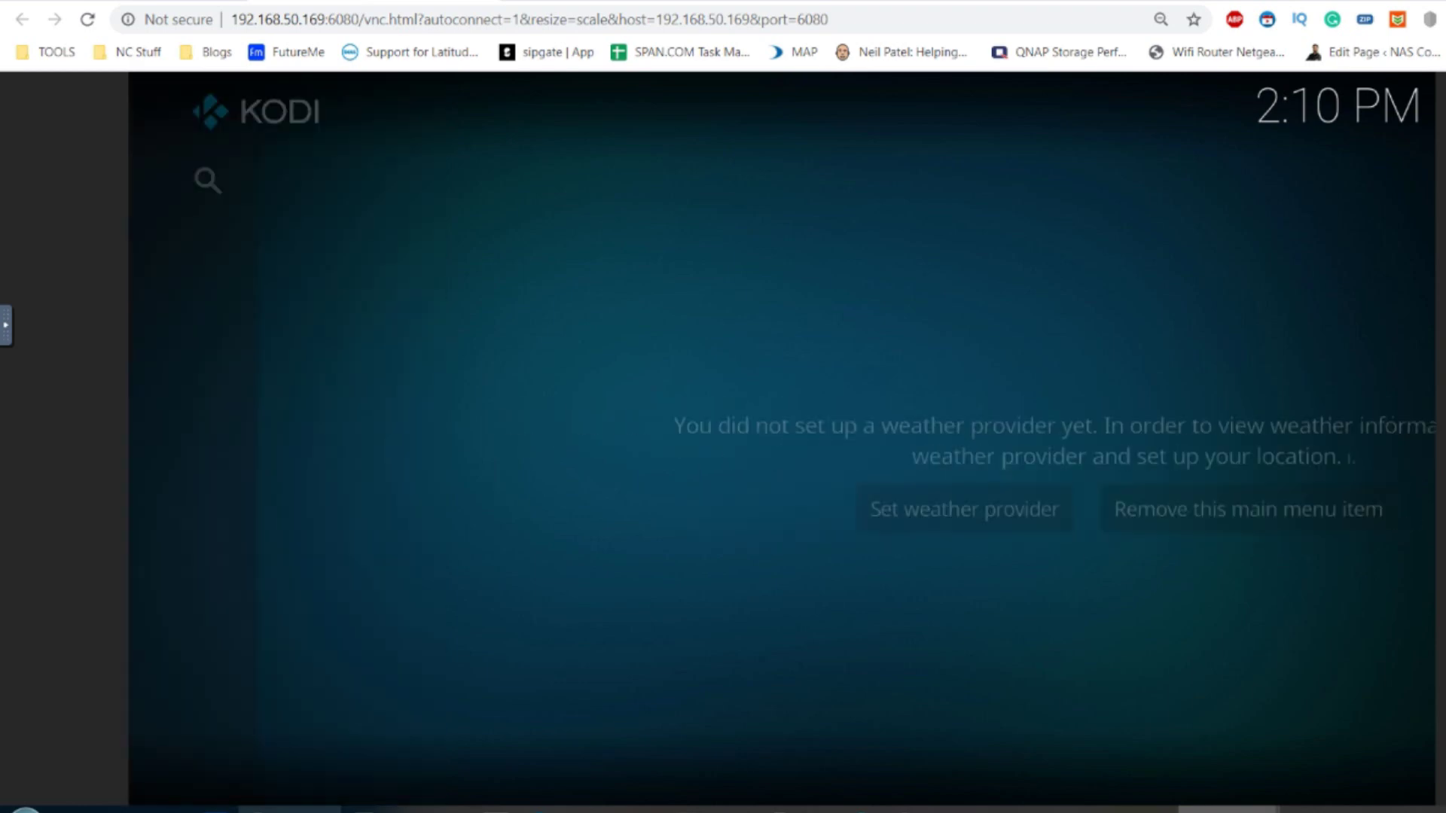
{"action": "key", "text": "Down"}
{"action": "key", "text": "Down"}
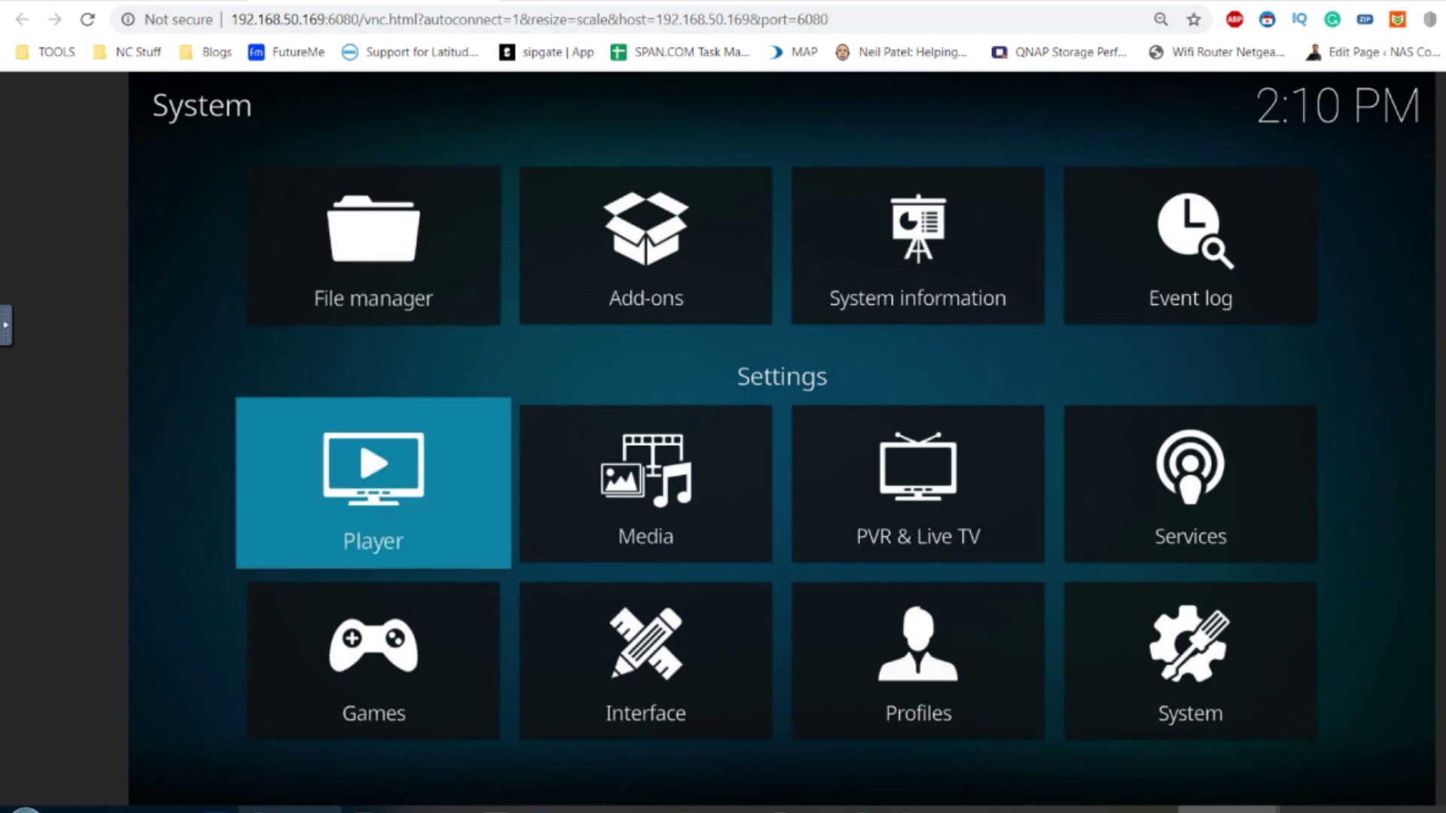
{"action": "key", "text": "Right"}
{"action": "key", "text": "Right"}
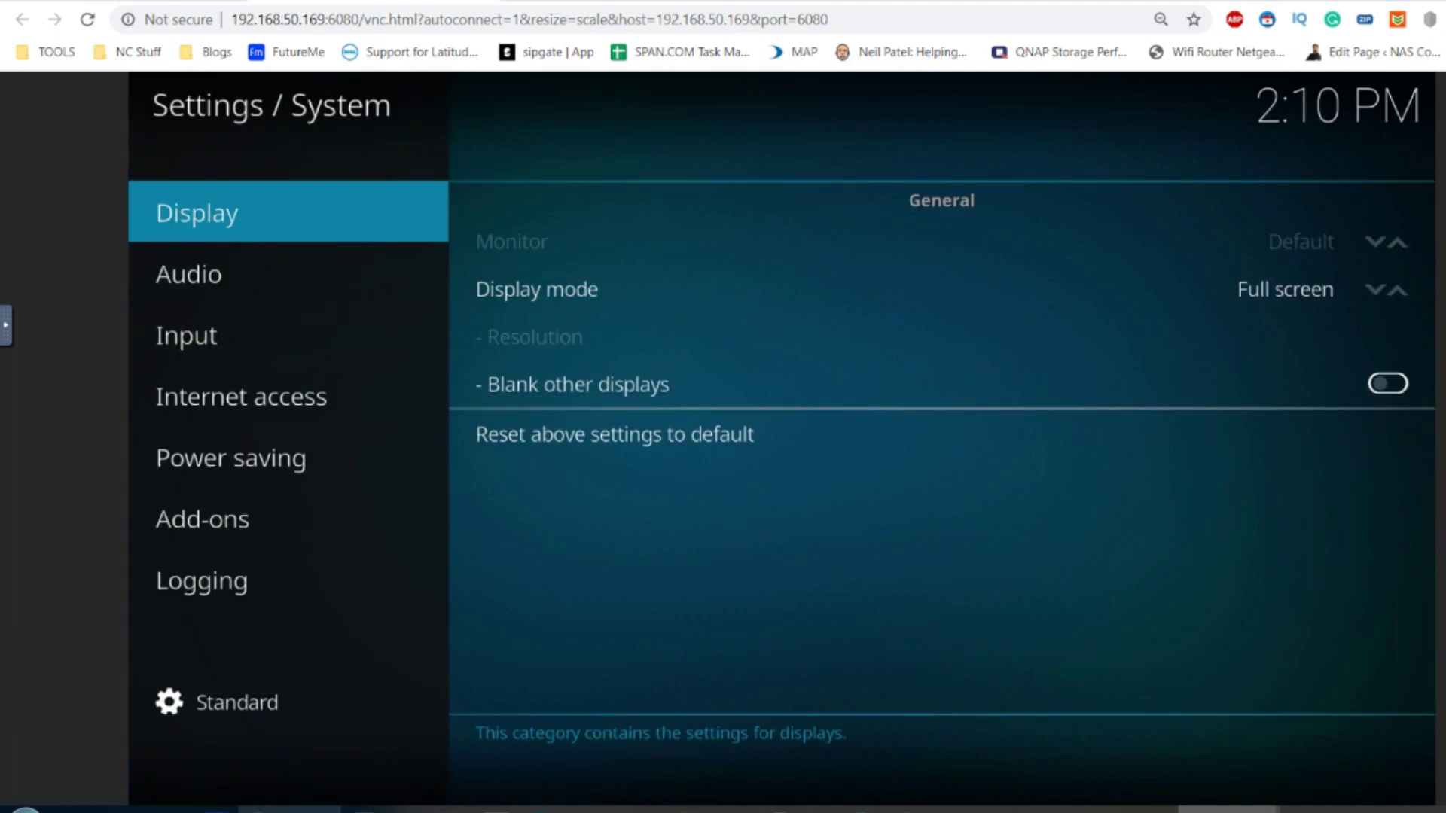
{"action": "key", "text": "Down"}
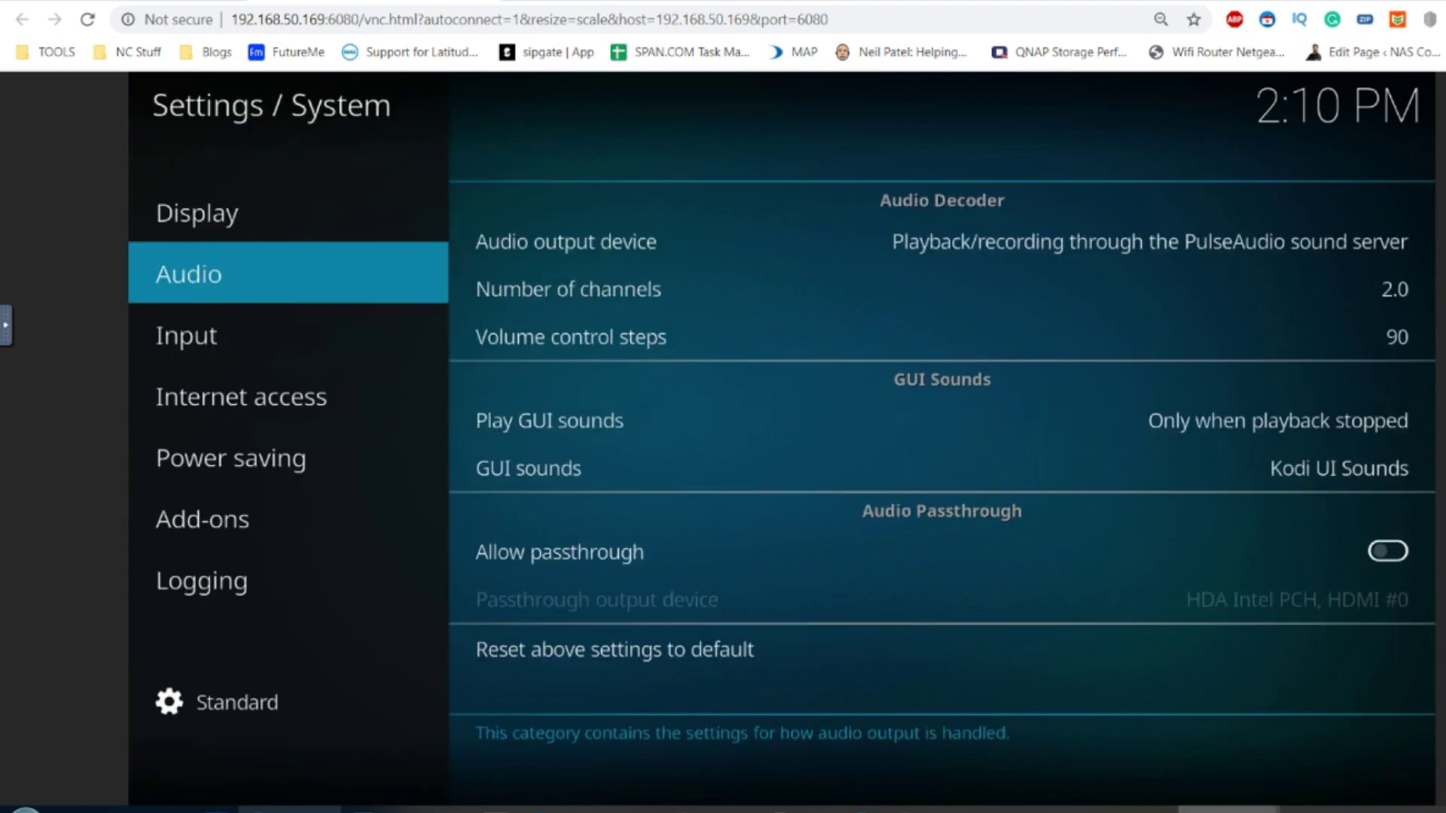
{"action": "key", "text": "Down"}
{"action": "key", "text": "Down"}
{"action": "key", "text": "Down"}
{"action": "key", "text": "Down"}
{"action": "key", "text": "Down"}
{"action": "key", "text": "Down"}
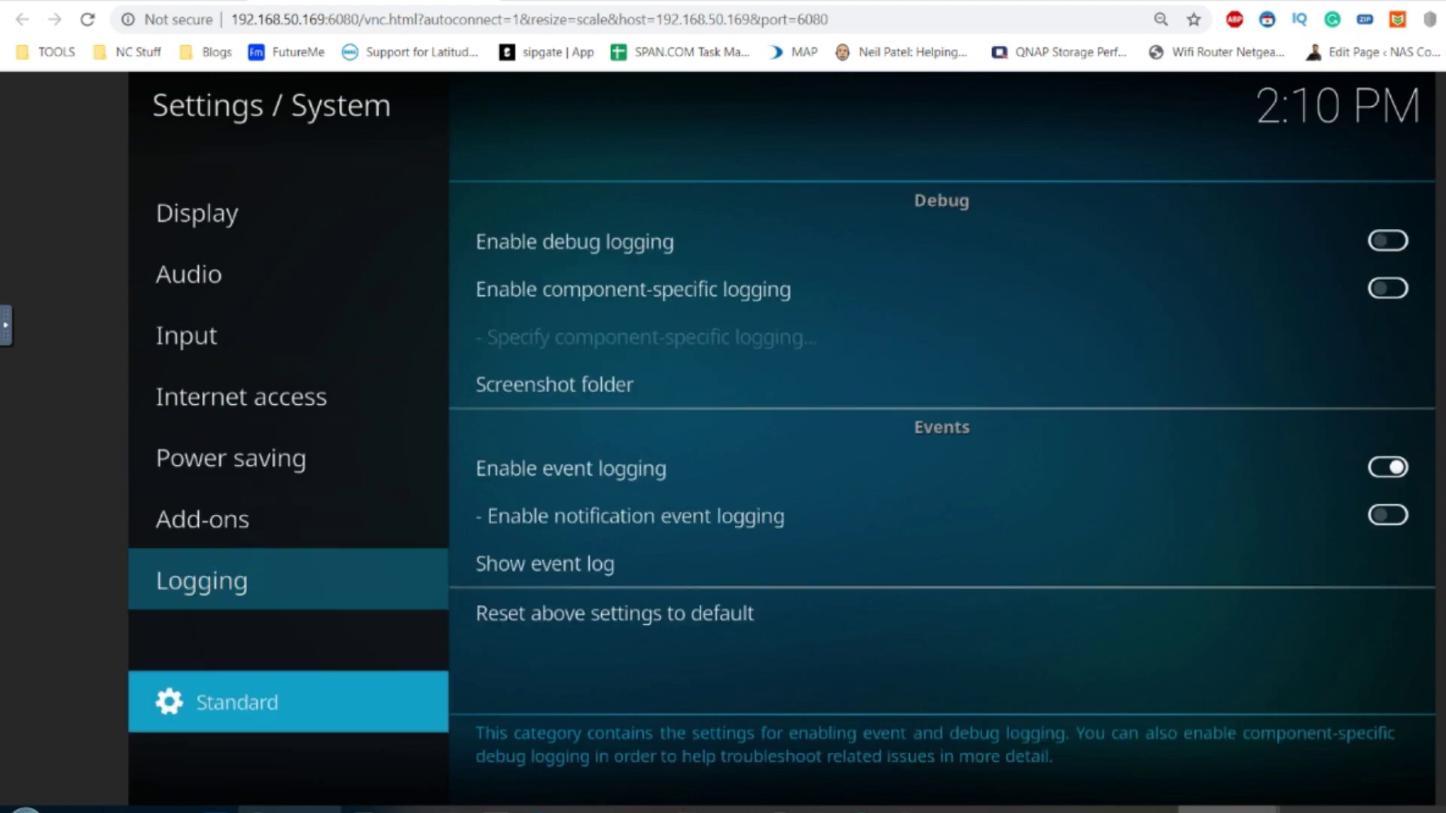
{"action": "key", "text": "Up"}
{"action": "key", "text": "Escape"}
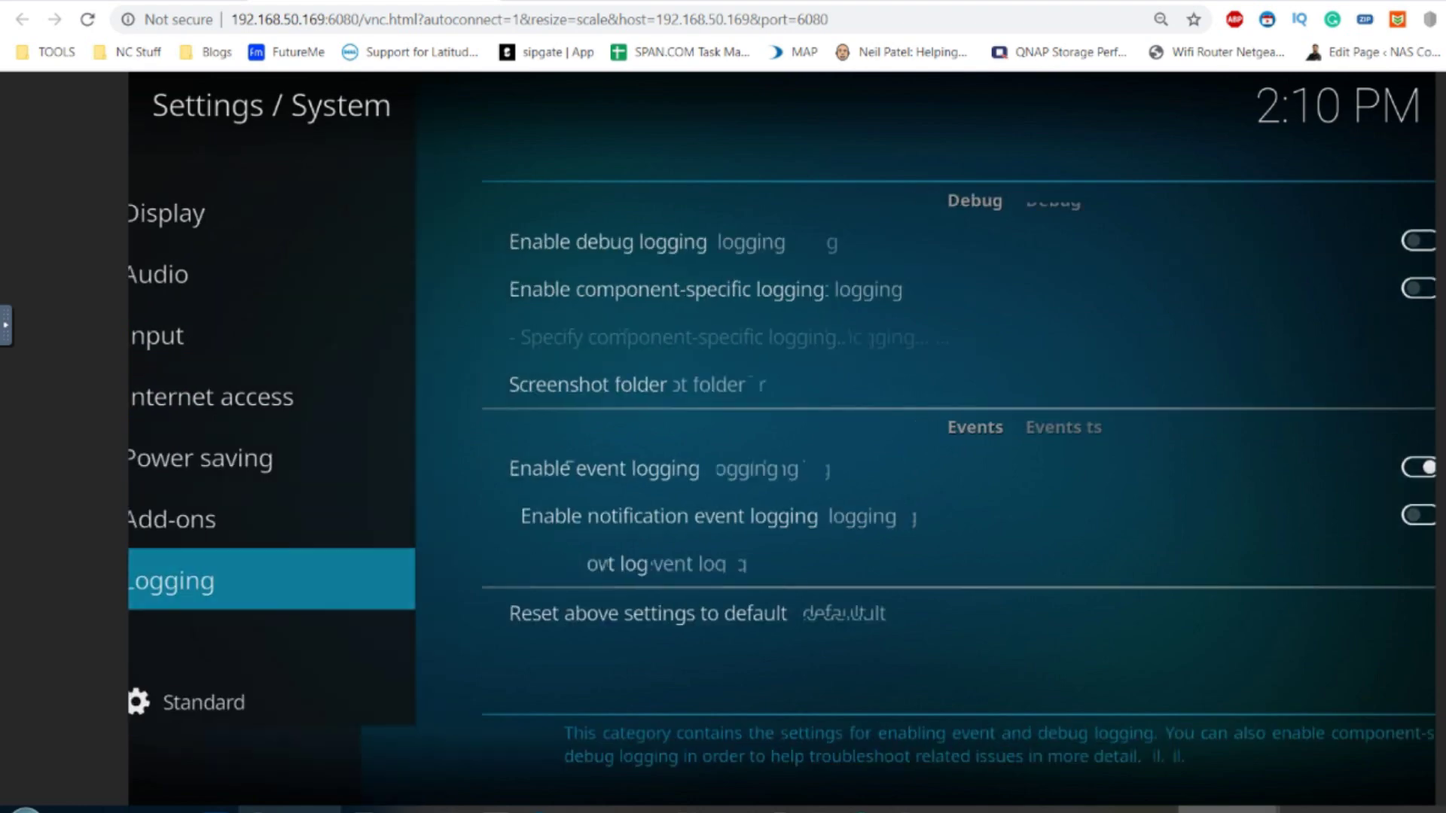
{"action": "key", "text": "Left"}
{"action": "key", "text": "Left"}
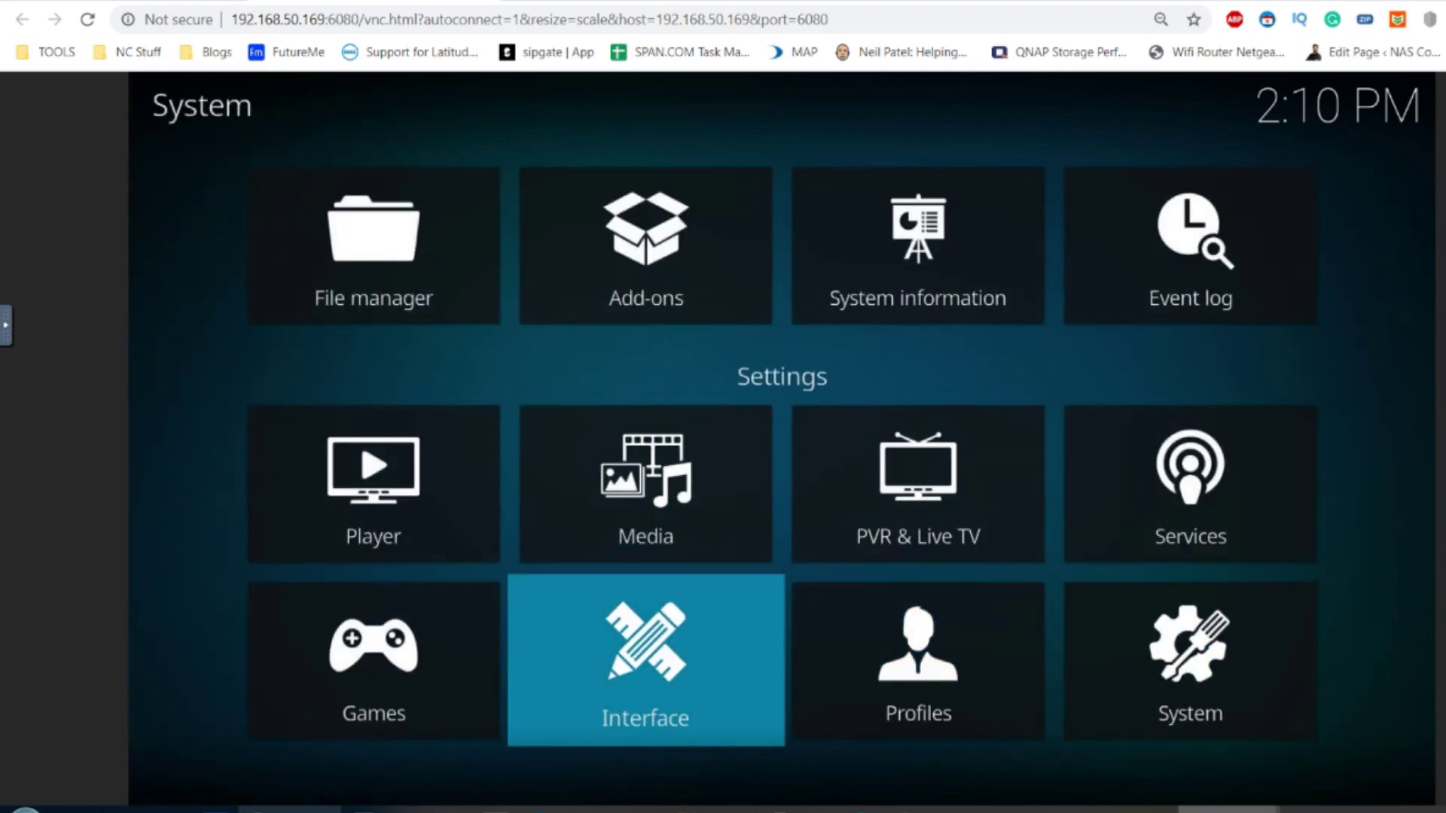
{"action": "key", "text": "Return"}
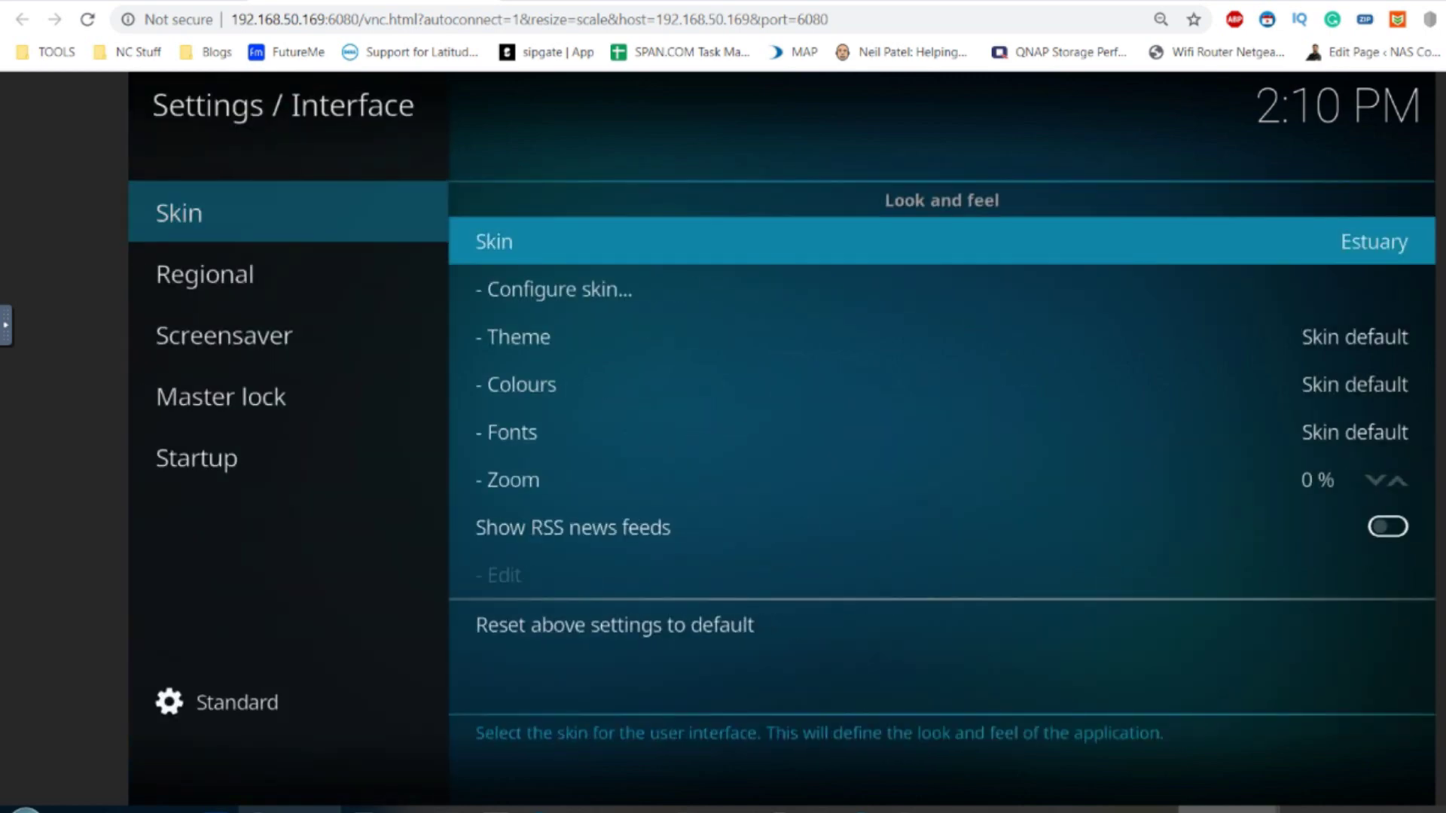
- Open Skin > Get more... and browse the 20 downloadable skins up to AppTV
{"action": "key", "text": "Return"}
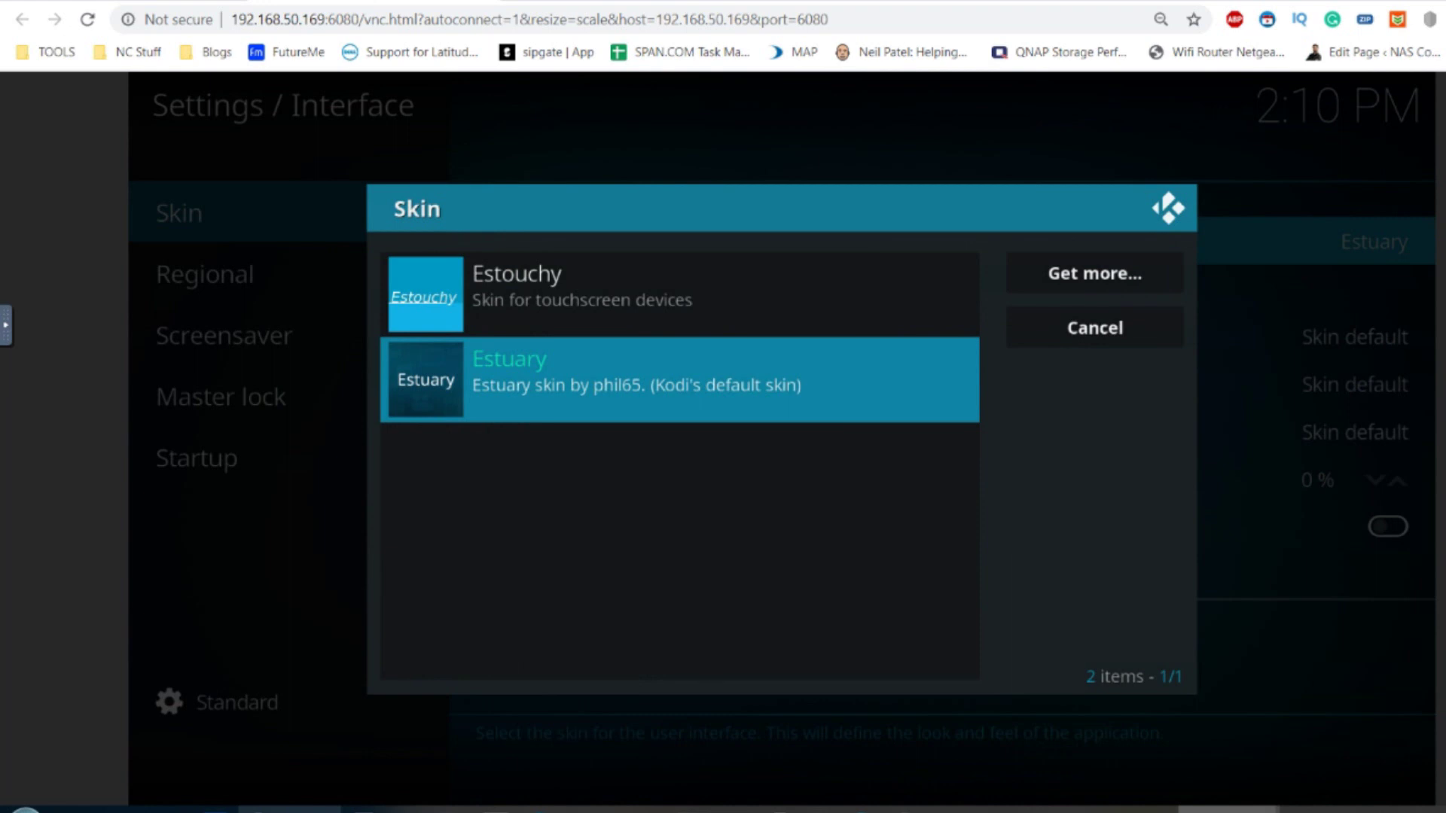
{"action": "key", "text": "Up"}
{"action": "key", "text": "Right"}
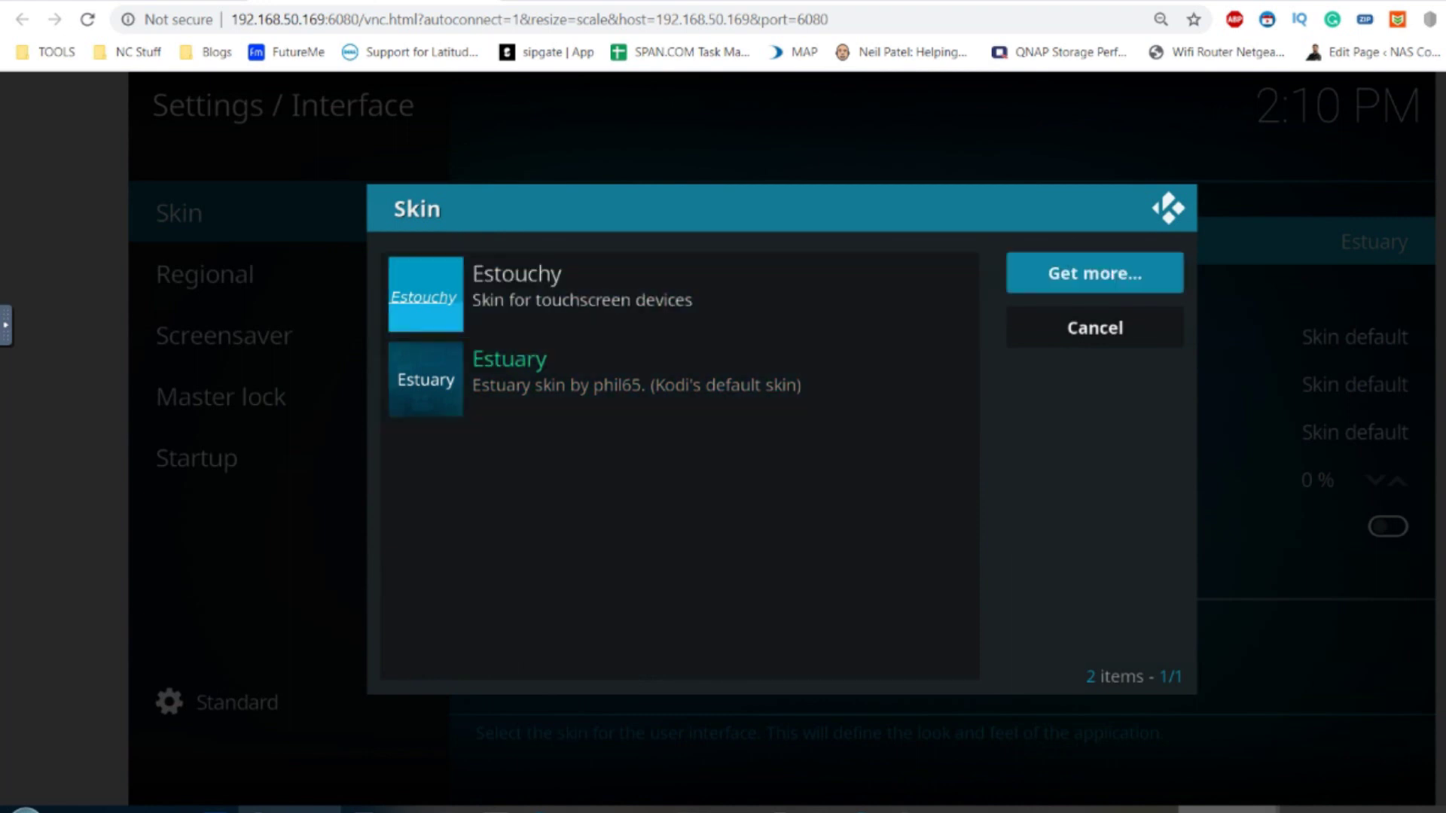
{"action": "key", "text": "Return"}
{"action": "key", "text": "Down"}
{"action": "key", "text": "Down"}
{"action": "key", "text": "Down"}
{"action": "key", "text": "Down"}
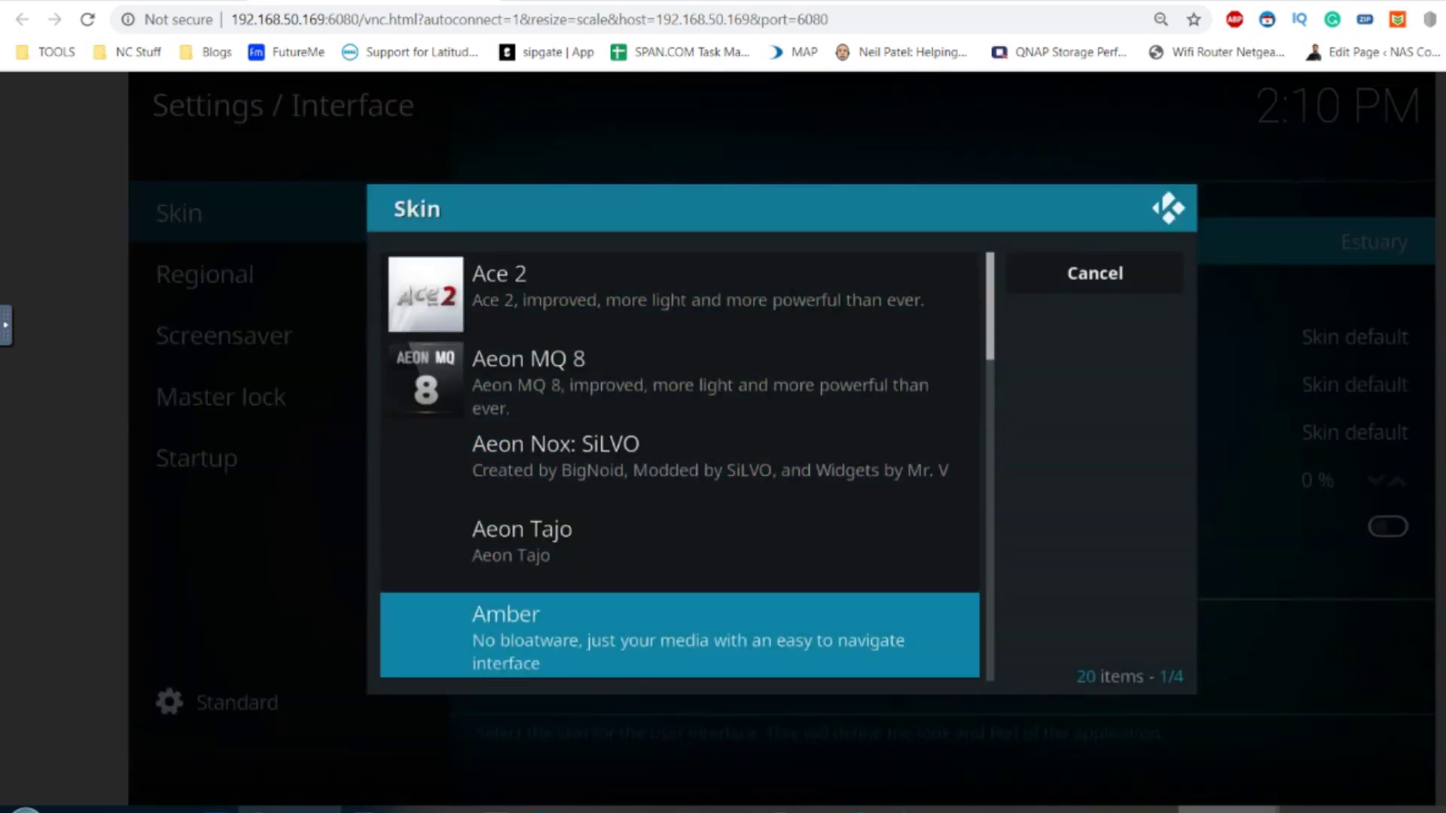
{"action": "key", "text": "Down"}
{"action": "key", "text": "Down"}
{"action": "key", "text": "Down"}
{"action": "key", "text": "Down"}
{"action": "key", "text": "Down"}
{"action": "key", "text": "Down"}
{"action": "key", "text": "Down"}
{"action": "key", "text": "Down"}
{"action": "key", "text": "Down"}
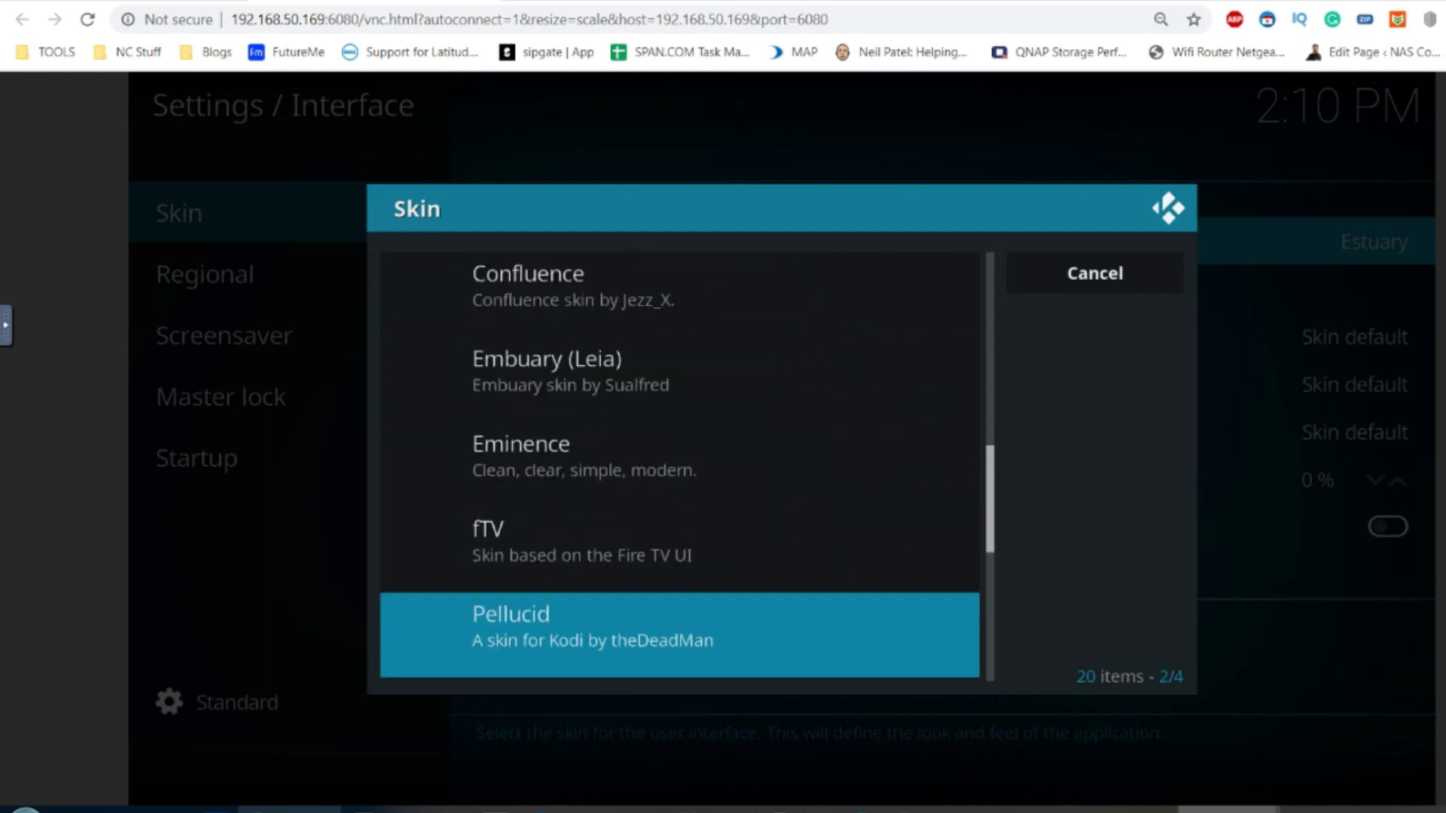
{"action": "key", "text": "Down"}
{"action": "key", "text": "Down"}
{"action": "key", "text": "Down"}
{"action": "key", "text": "Down"}
{"action": "key", "text": "Down"}
{"action": "key", "text": "Down"}
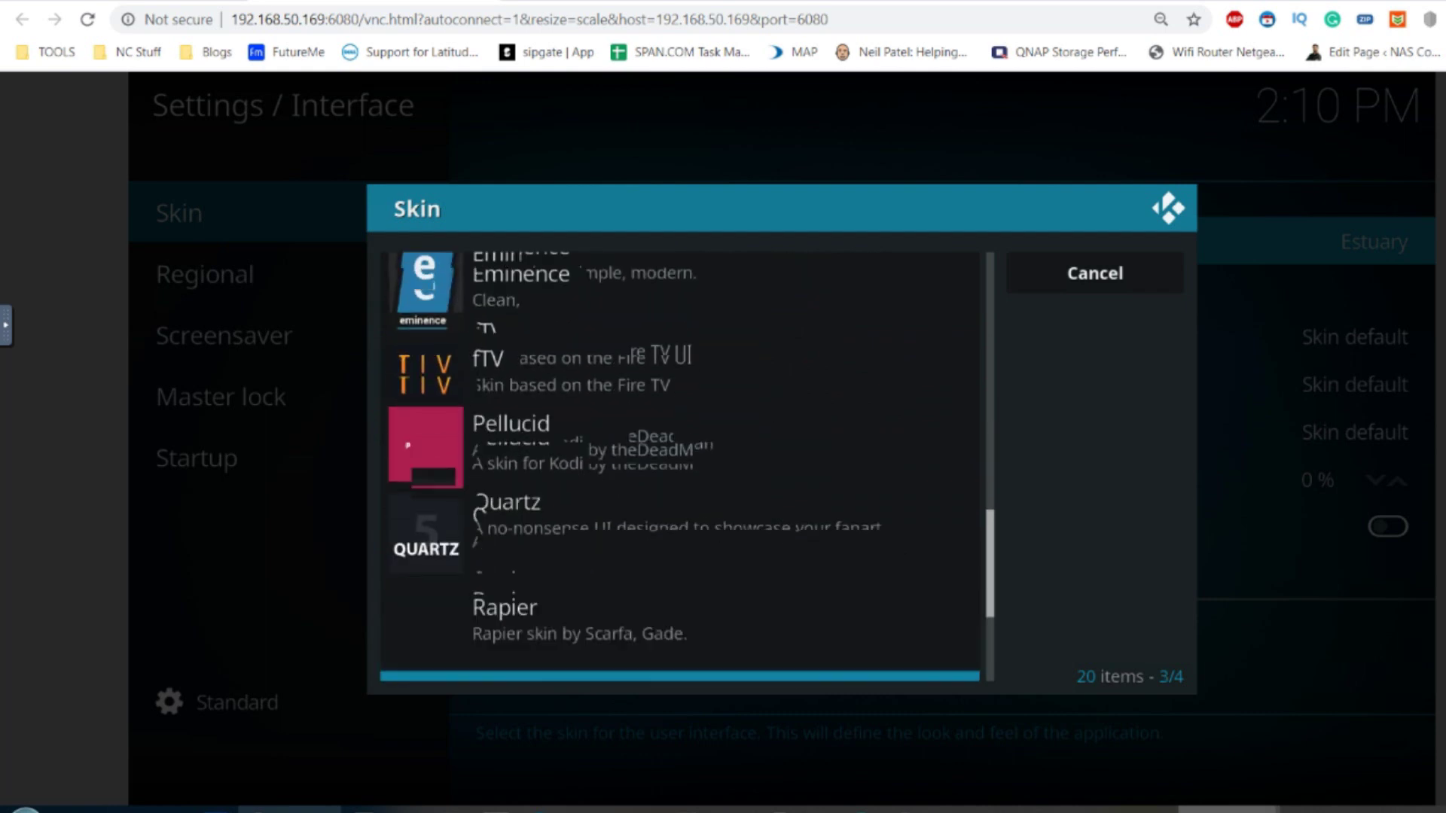
{"action": "key", "text": "Down"}
{"action": "key", "text": "Down"}
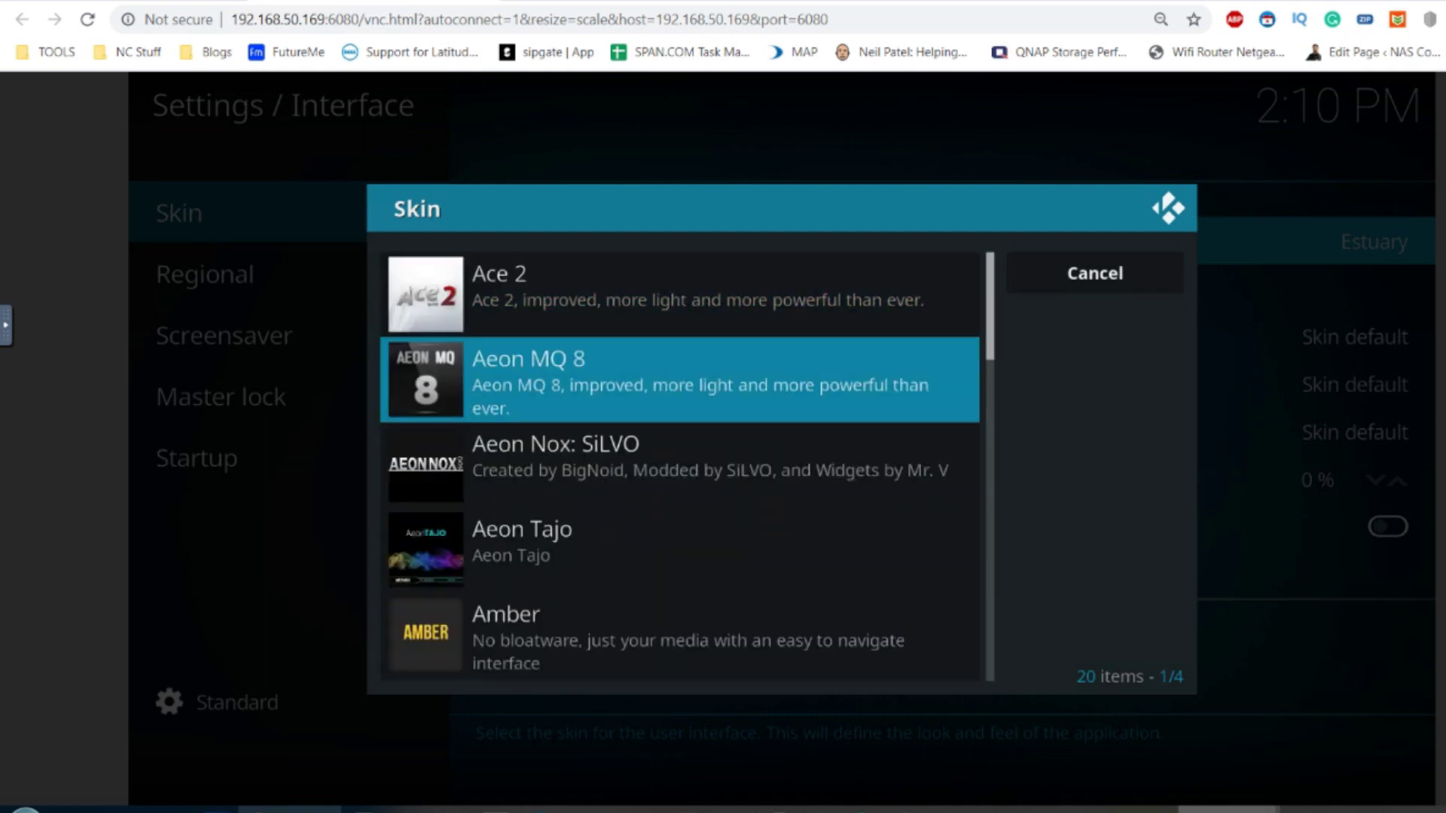
{"action": "key", "text": "Up"}
{"action": "key", "text": "Up"}
{"action": "key", "text": "Up"}
{"action": "key", "text": "Up"}
{"action": "key", "text": "Up"}
{"action": "key", "text": "Up"}
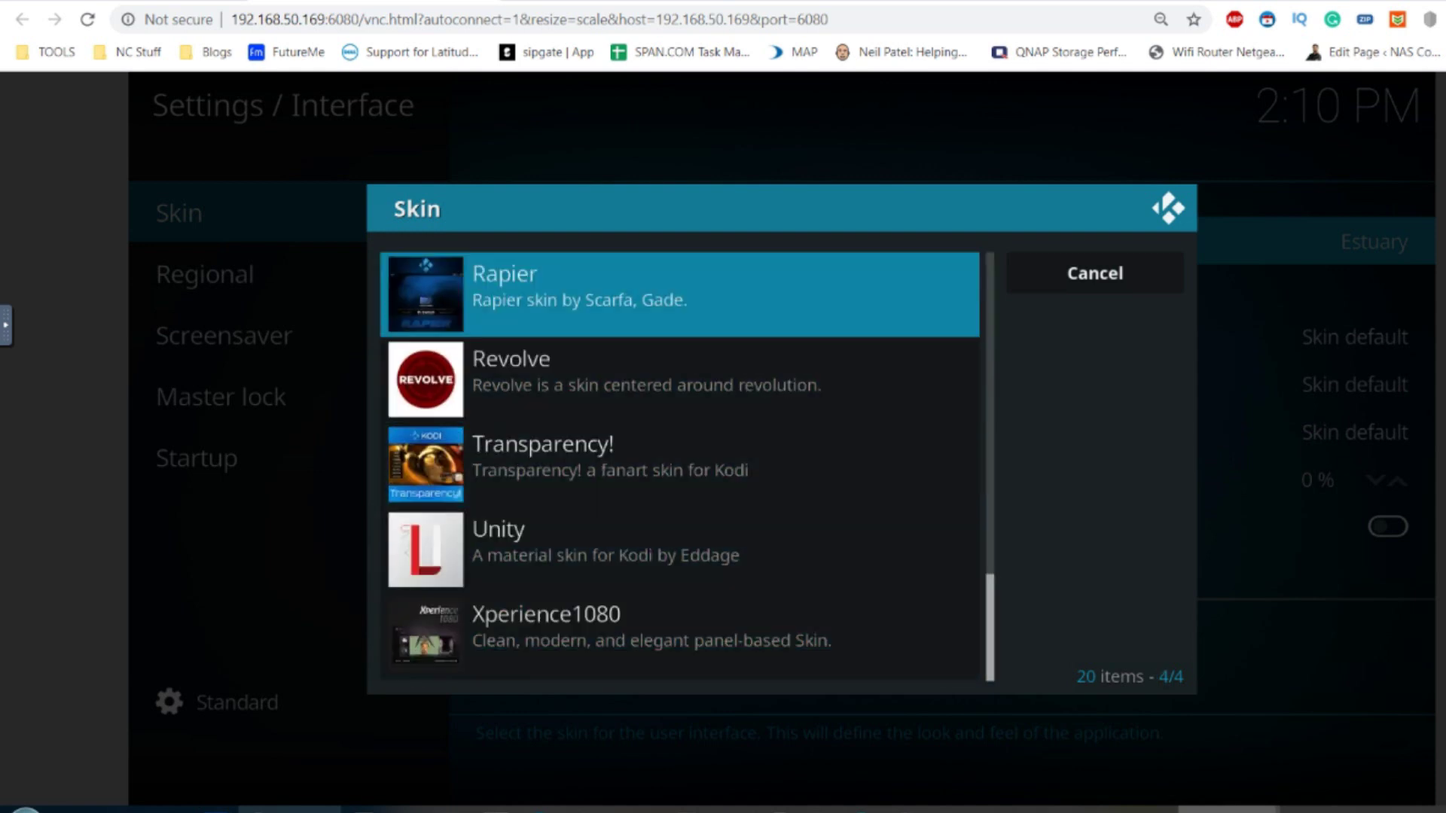
{"action": "key", "text": "Up"}
{"action": "key", "text": "Up"}
{"action": "key", "text": "Up"}
{"action": "key", "text": "Up"}
{"action": "key", "text": "Up"}
{"action": "key", "text": "Up"}
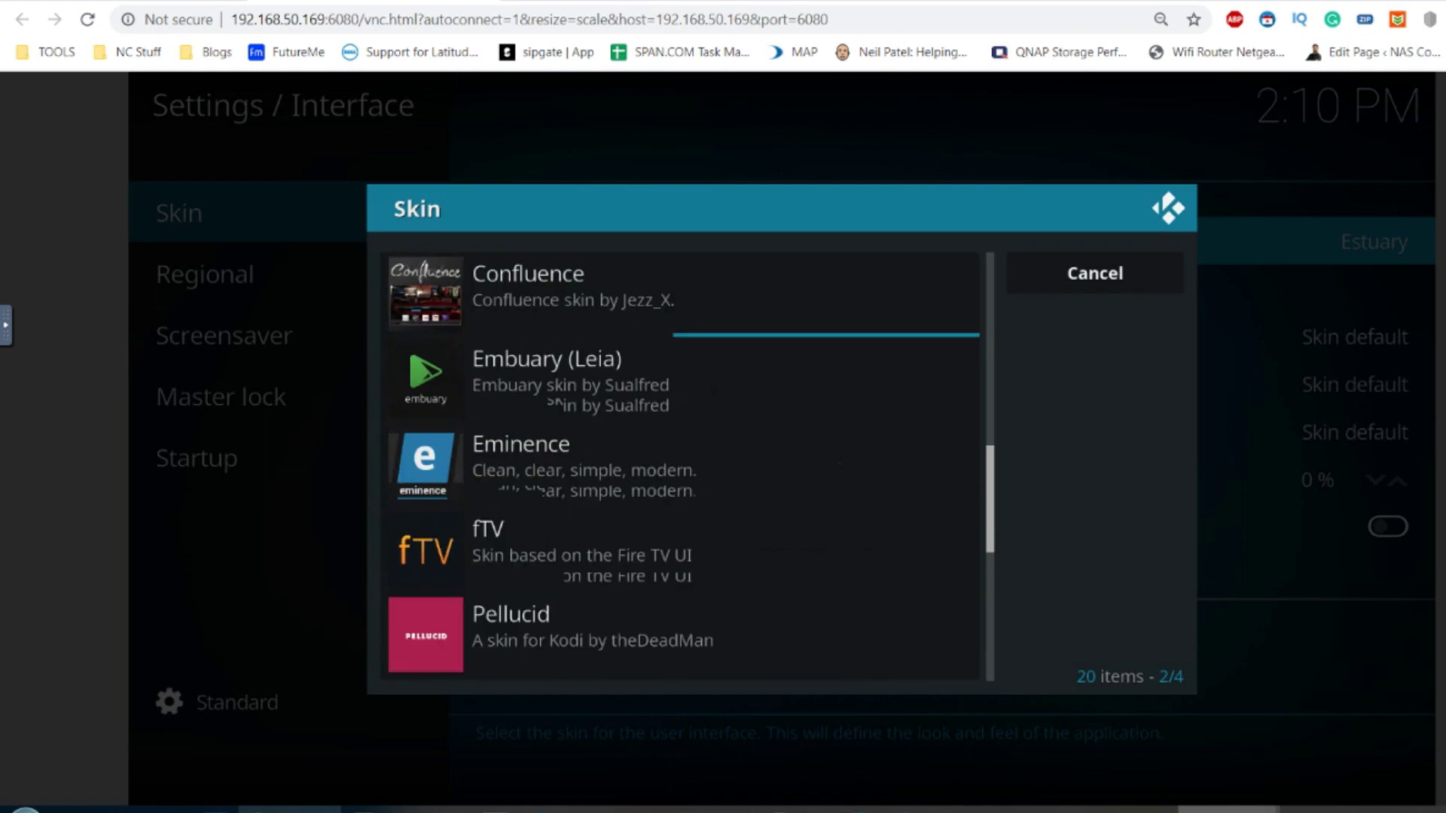
{"action": "key", "text": "Up"}
{"action": "key", "text": "Up"}
{"action": "key", "text": "Up"}
{"action": "key", "text": "Up"}
- Cancel without installing, reopen the installed skins list, and highlight Estouchy
{"action": "key", "text": "Right"}
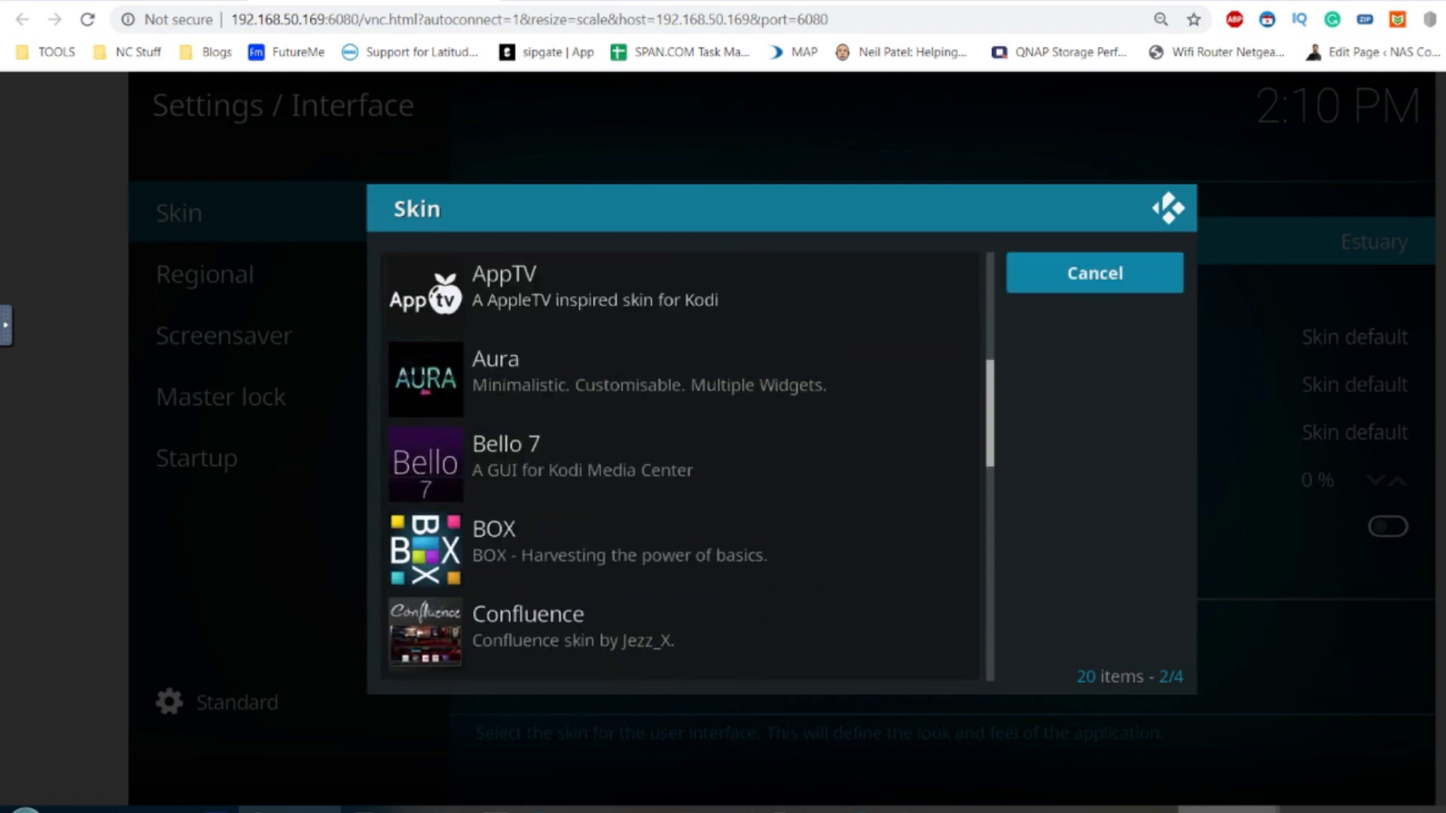
{"action": "key", "text": "Return"}
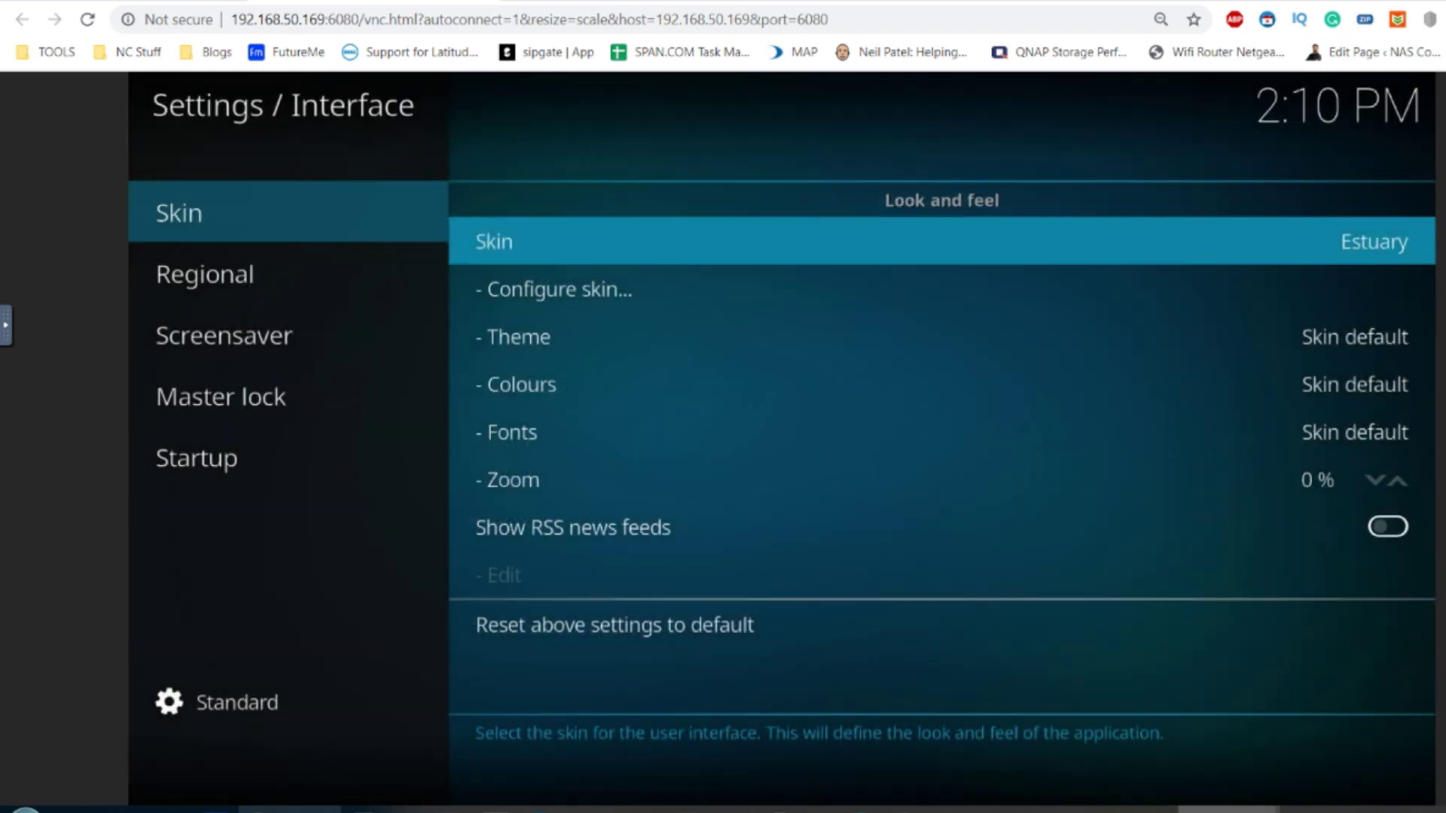
{"action": "key", "text": "Return"}
{"action": "key", "text": "Up"}
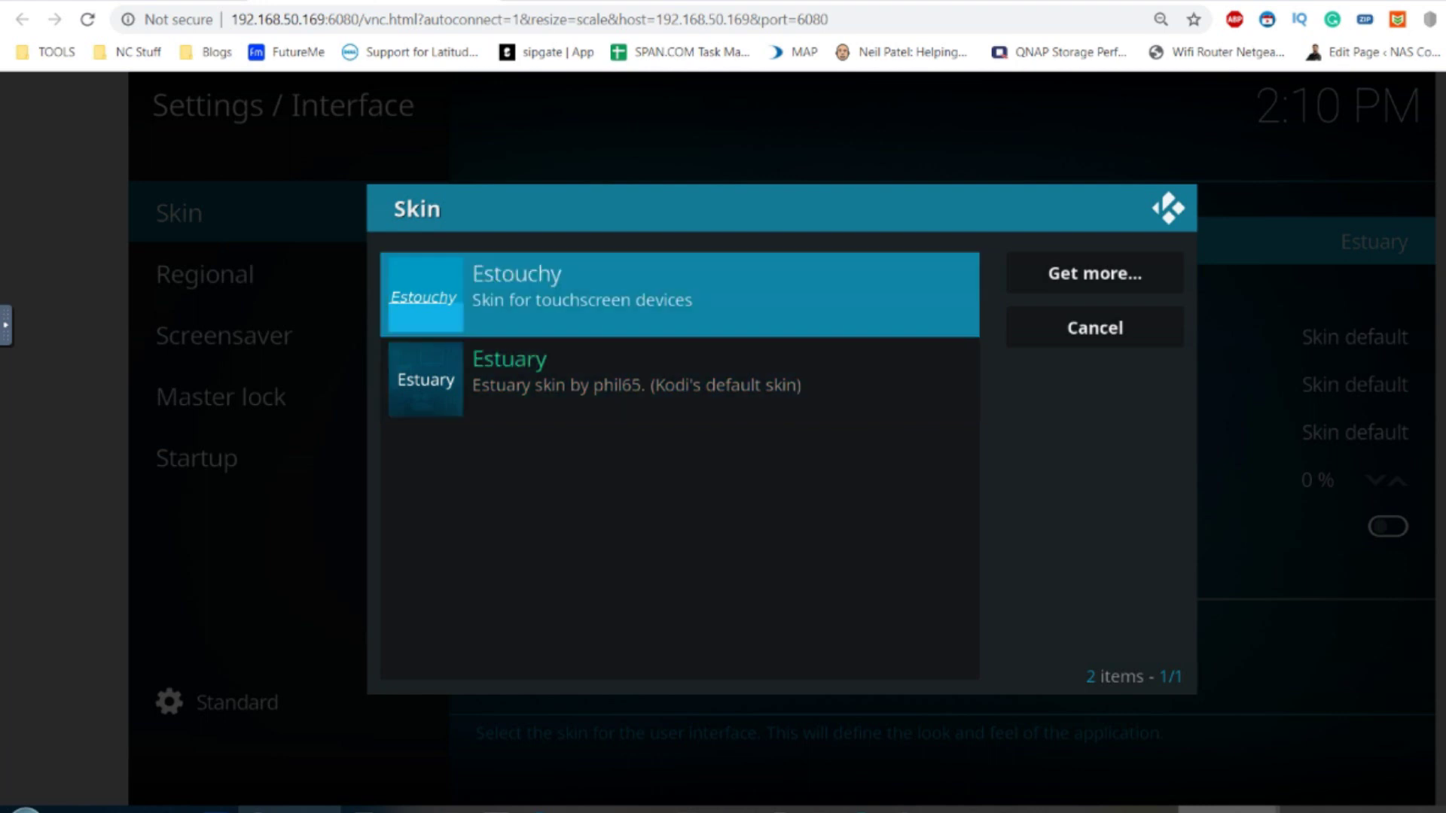
- Apply the Estouchy skin, answer No to keep it, then move through the Skin settings
{"action": "key", "text": "Return"}
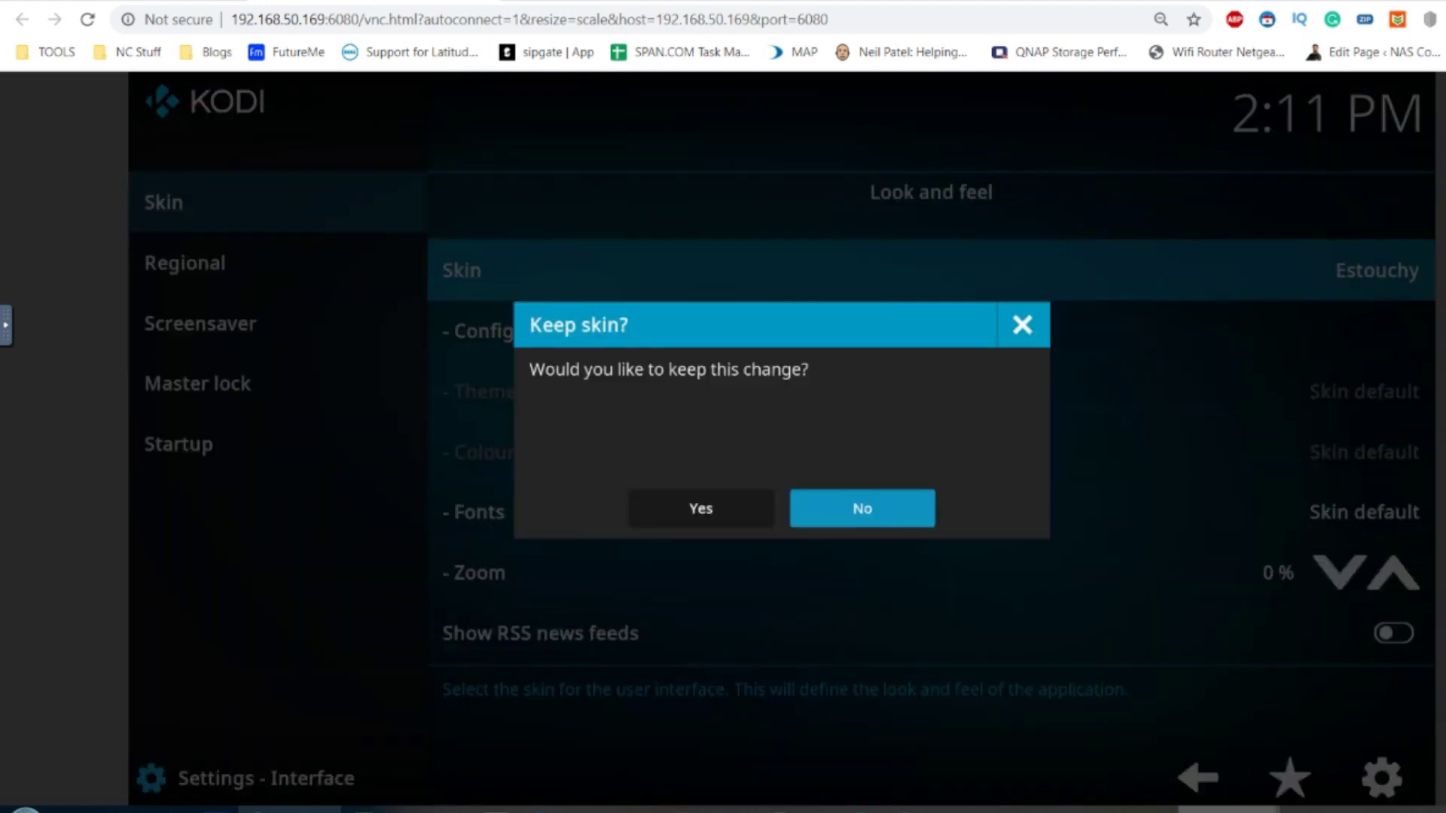
{"action": "key", "text": "Return"}
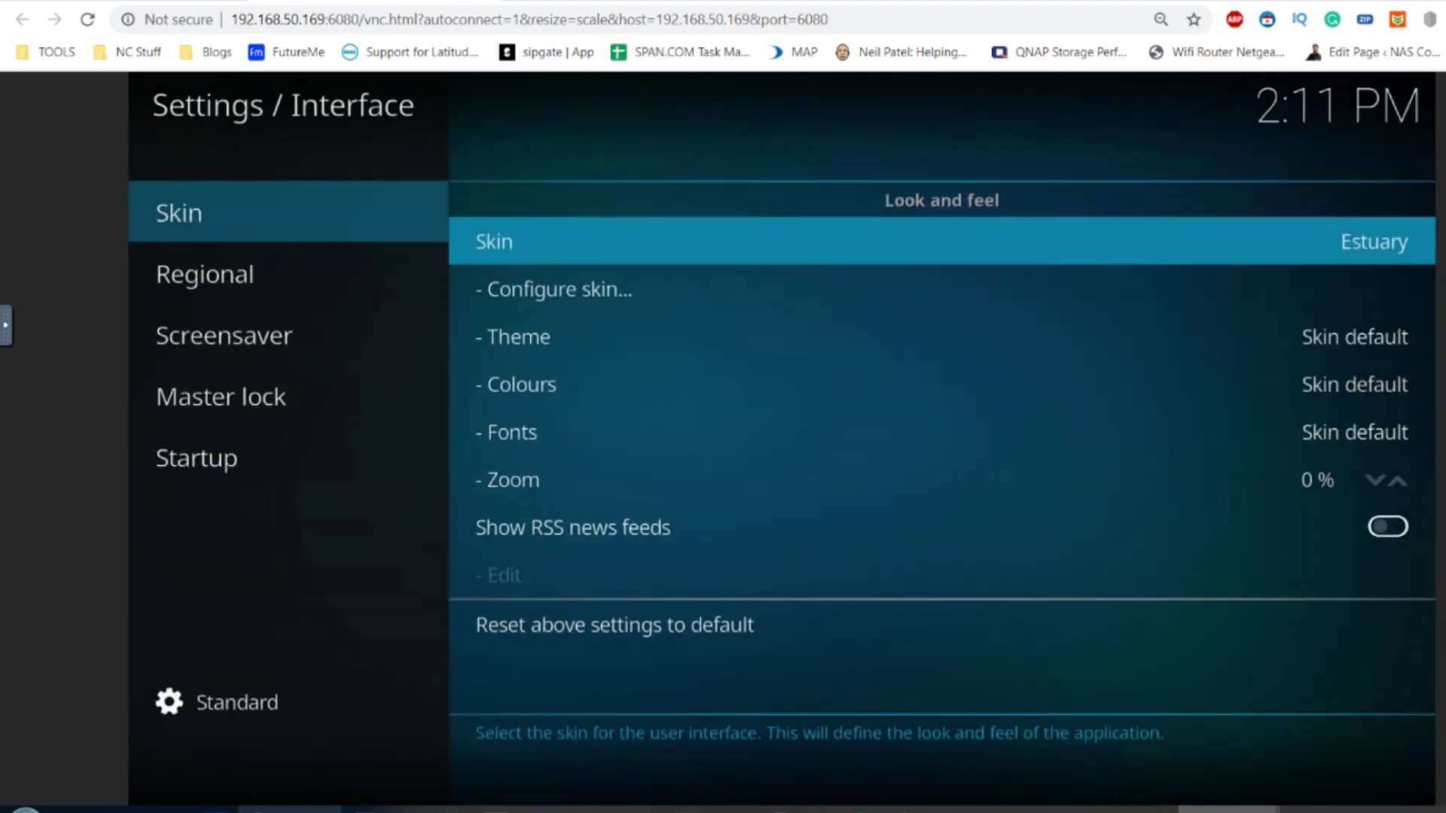
{"action": "key", "text": "Down"}
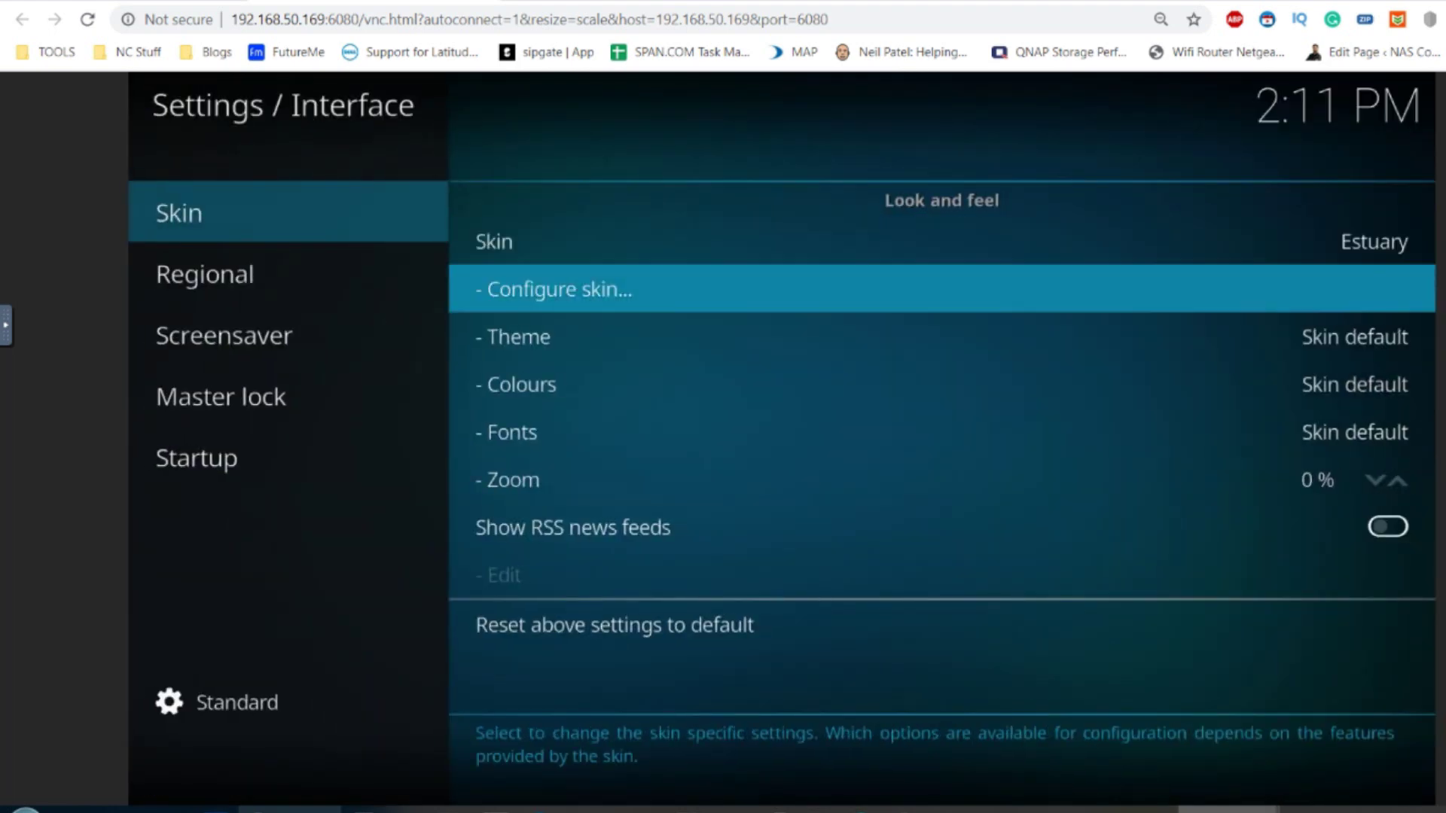
{"action": "key", "text": "Left"}
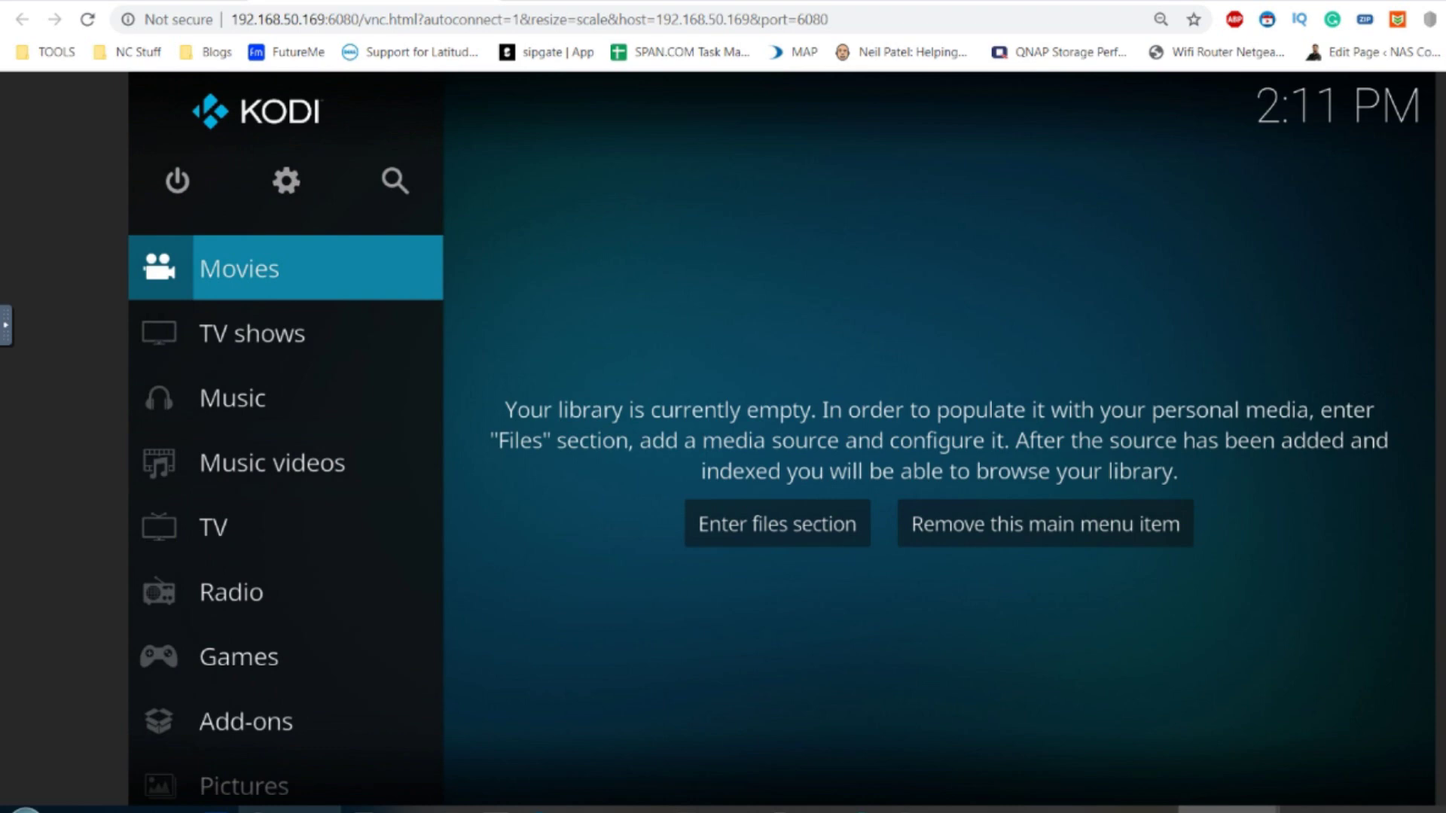
- Move the selection up to Kodi's power and exit options on the home screen
{"action": "key", "text": "Up"}
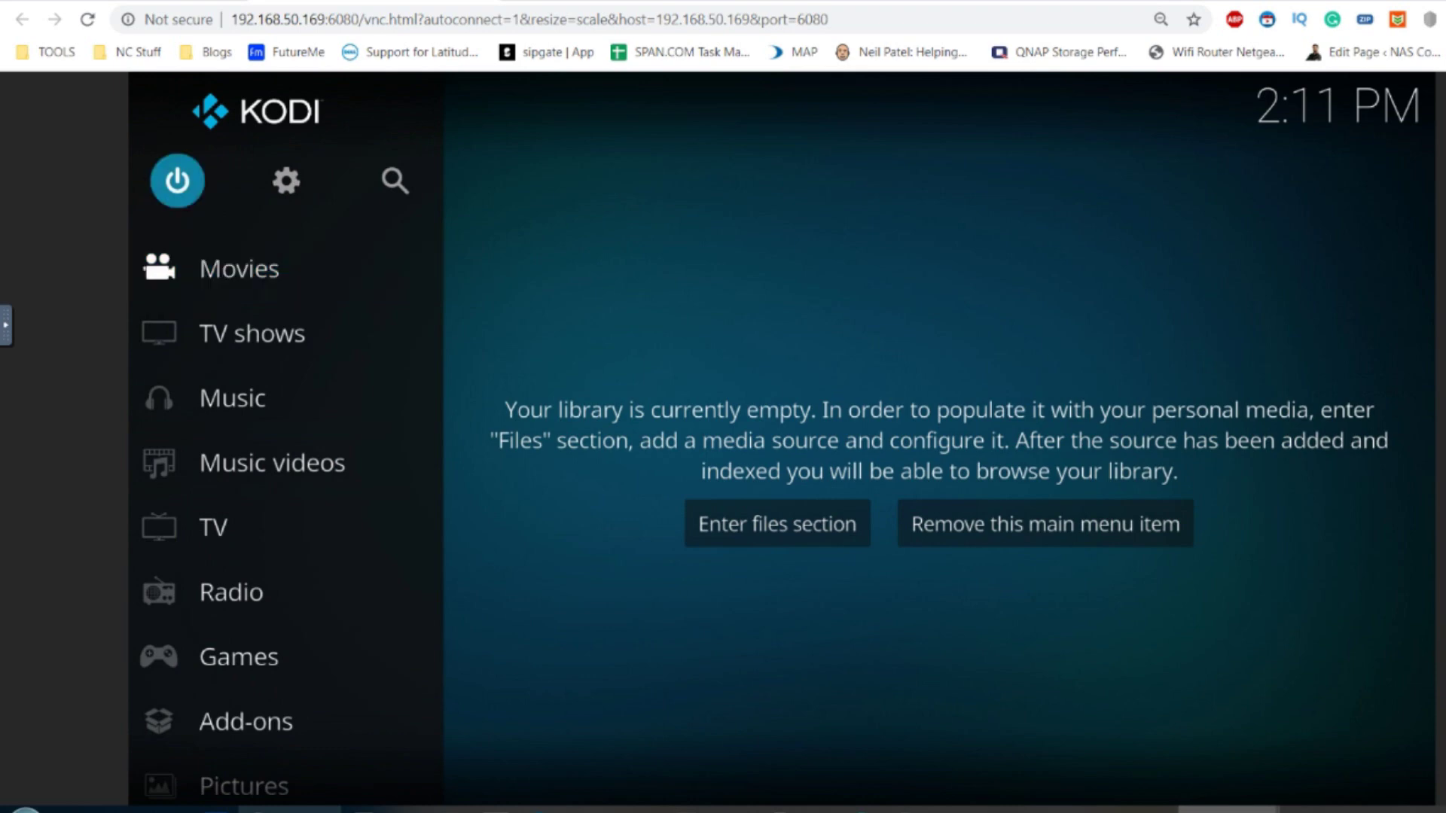